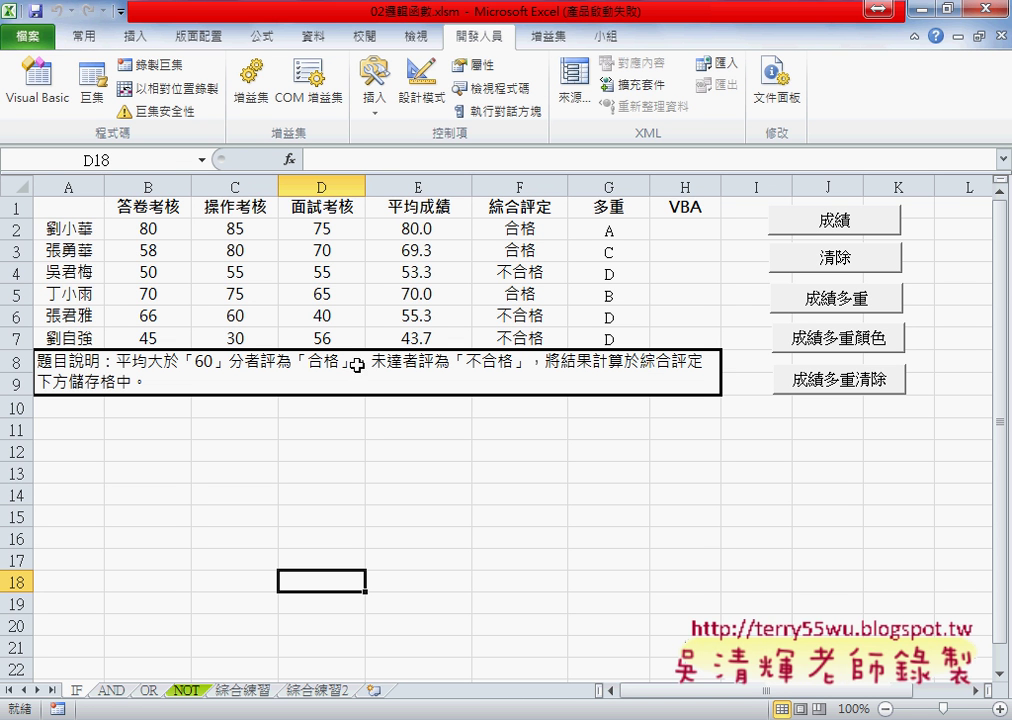
Step: Delete rows 8–9 holding the note, then undo the deletion
{"action": "left_click_drag", "start_coordinate": [16, 362], "coordinate": [93, 382]}
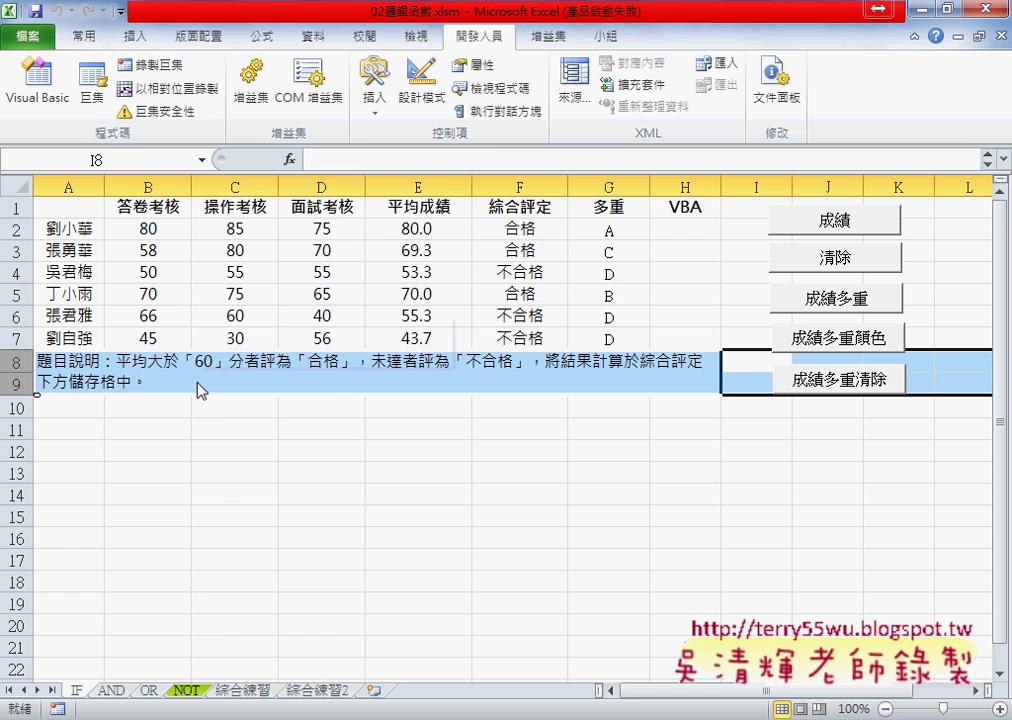
{"action": "right_click", "coordinate": [264, 389]}
{"action": "left_click", "coordinate": [266, 544]}
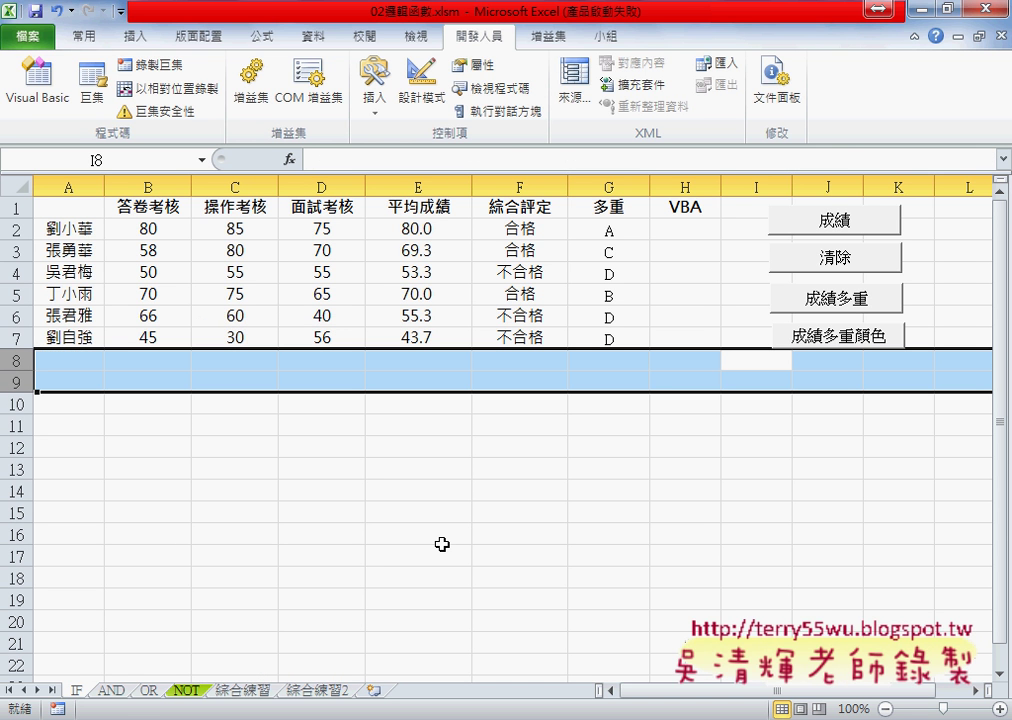
{"action": "key", "text": "ctrl+z"}
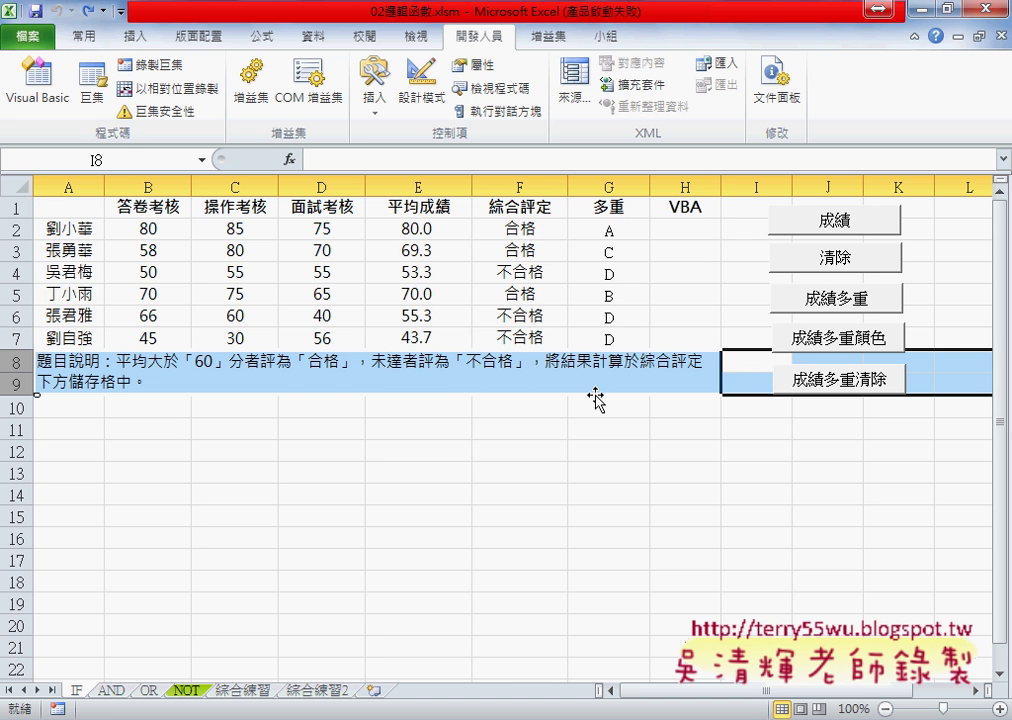
Step: Set the 成績多重清除 button to 大小位置不隨儲存格改變 on the 摘要資訊 tab
{"action": "right_click", "coordinate": [805, 395]}
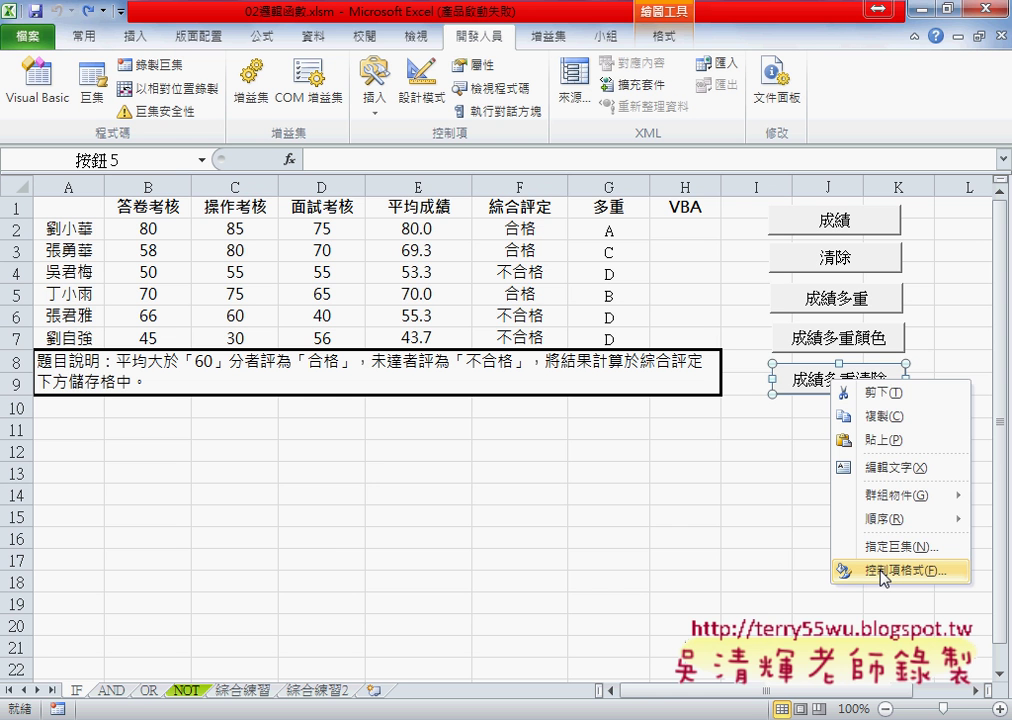
{"action": "left_click", "coordinate": [880, 570]}
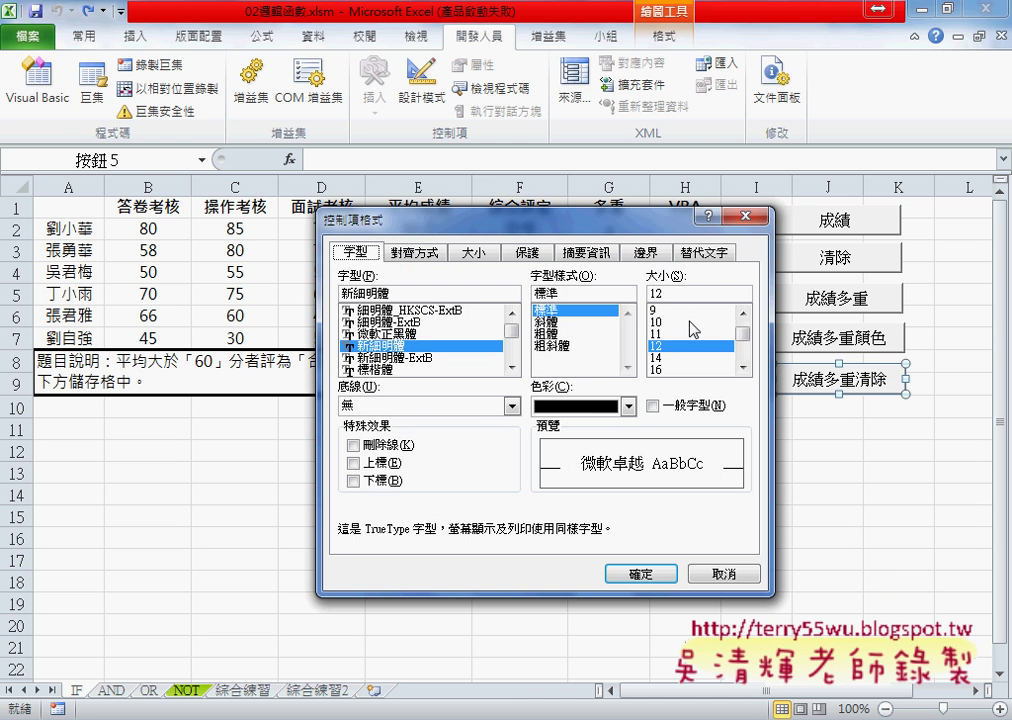
{"action": "left_click", "coordinate": [593, 256]}
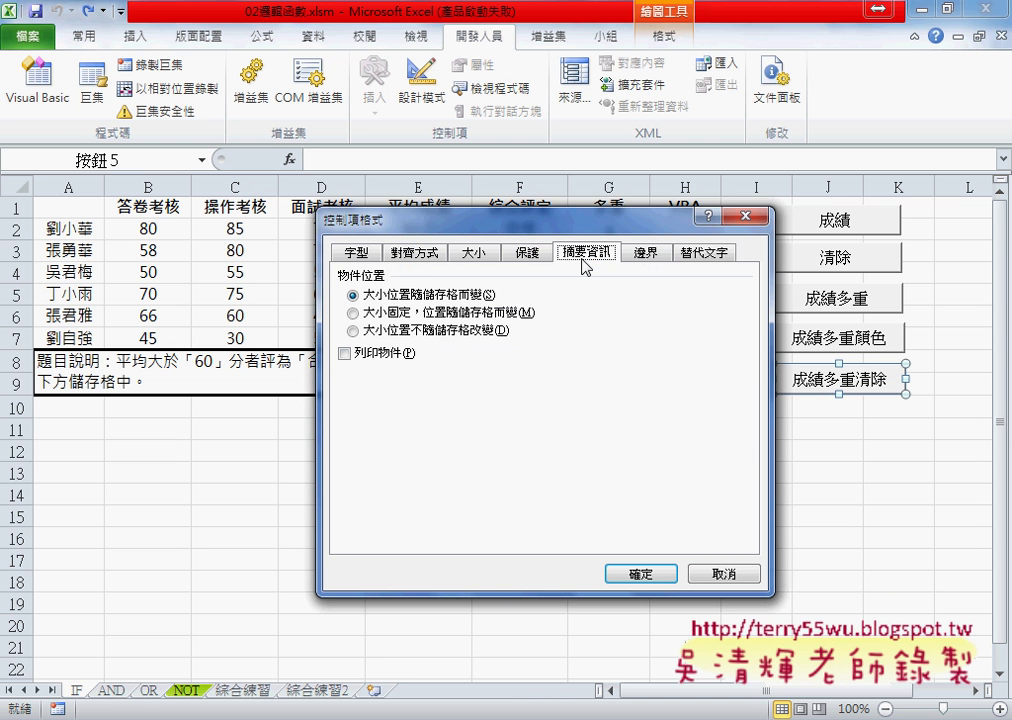
{"action": "left_click", "coordinate": [416, 331]}
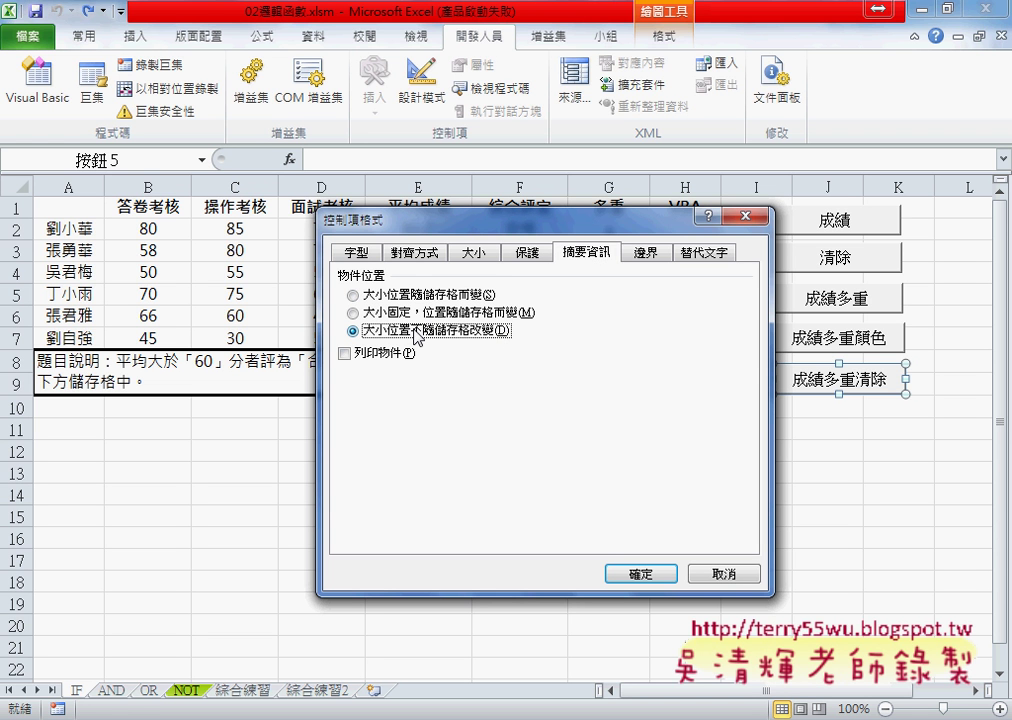
{"action": "left_click", "coordinate": [418, 295]}
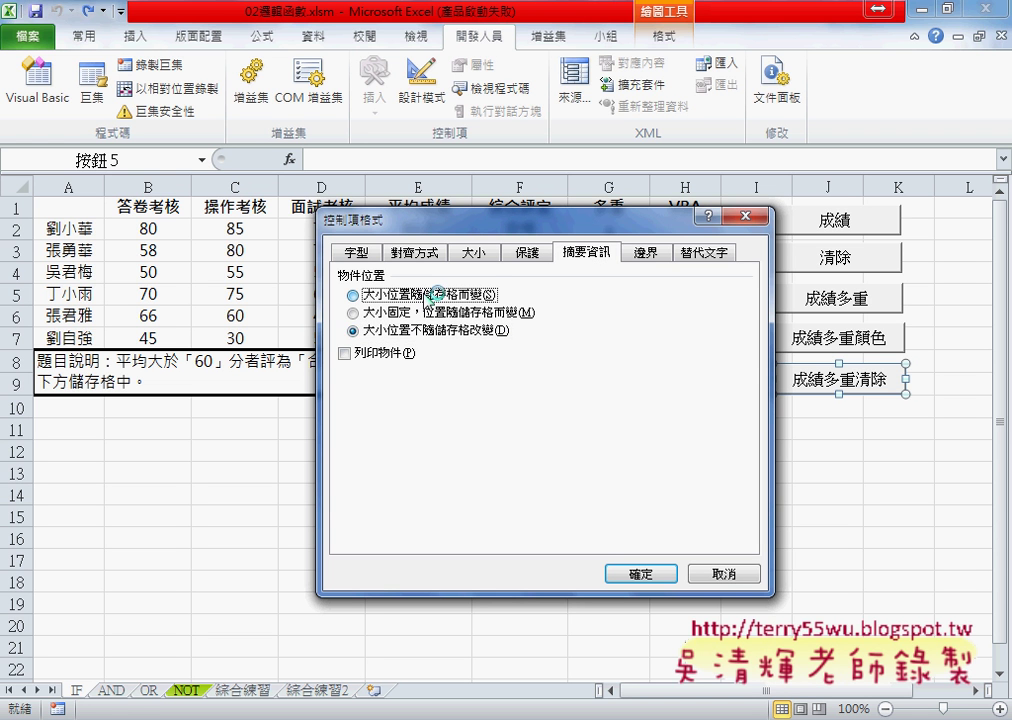
{"action": "left_click", "coordinate": [420, 331]}
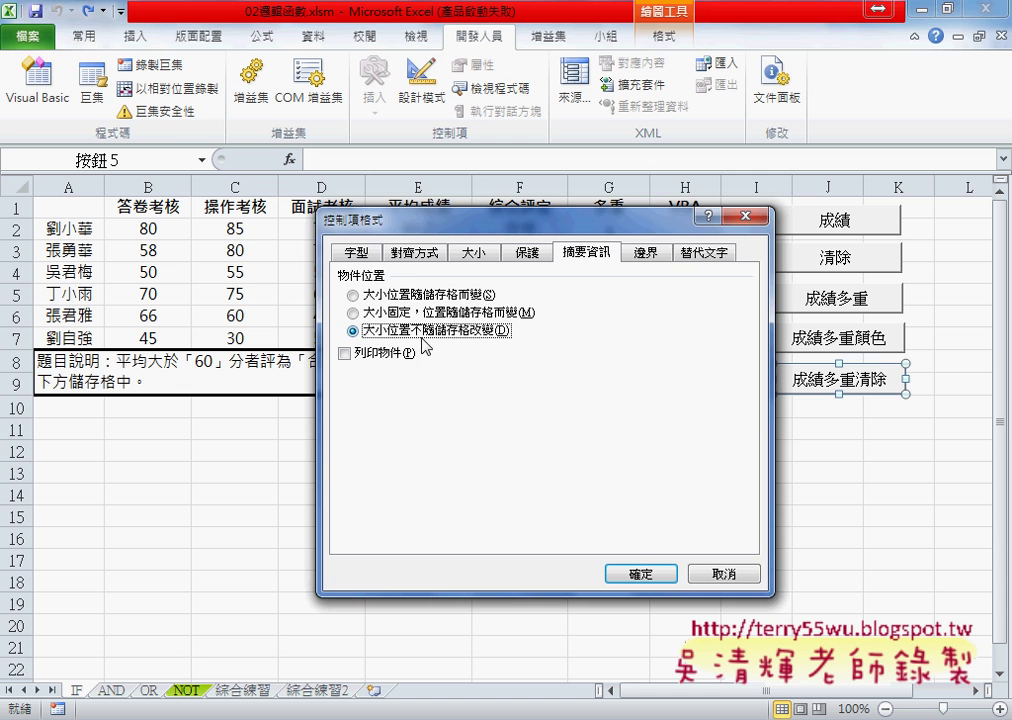
{"action": "left_click", "coordinate": [640, 573]}
{"action": "right_click", "coordinate": [322, 393]}
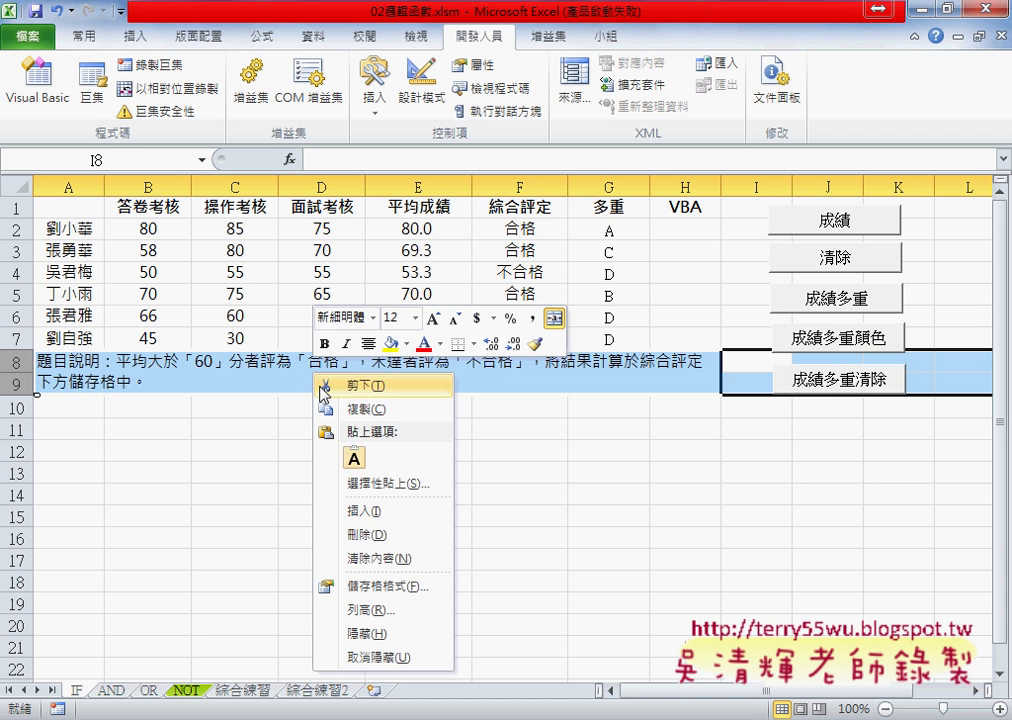
Step: Delete rows 8–9 containing the 題目說明 note, then select cell J13
{"action": "left_click", "coordinate": [370, 535]}
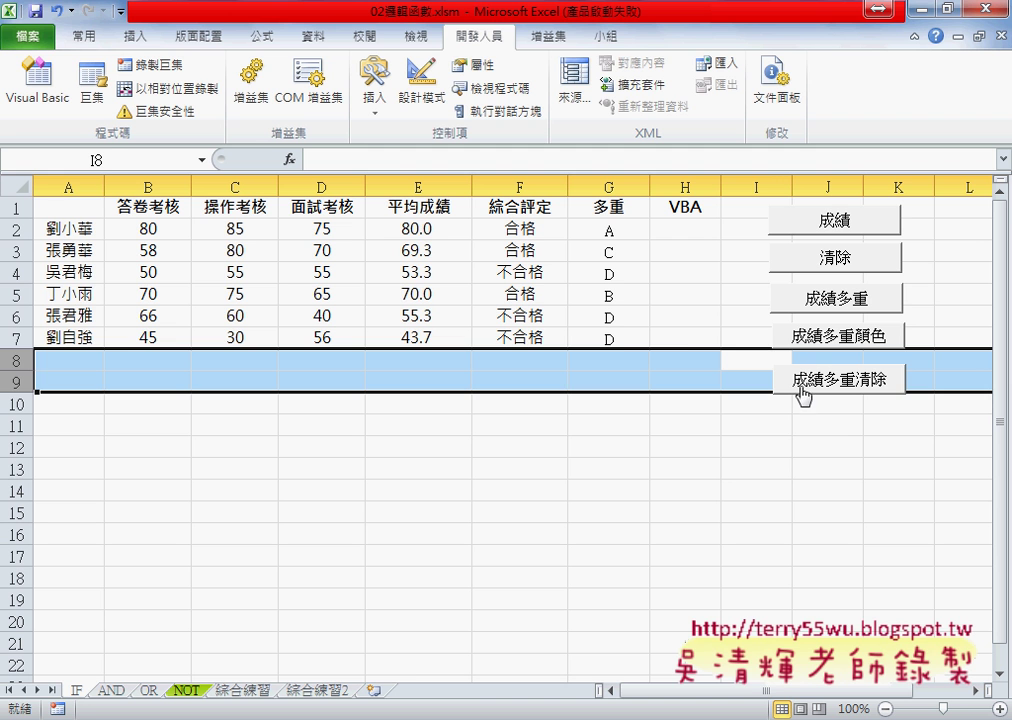
{"action": "left_click", "coordinate": [802, 468]}
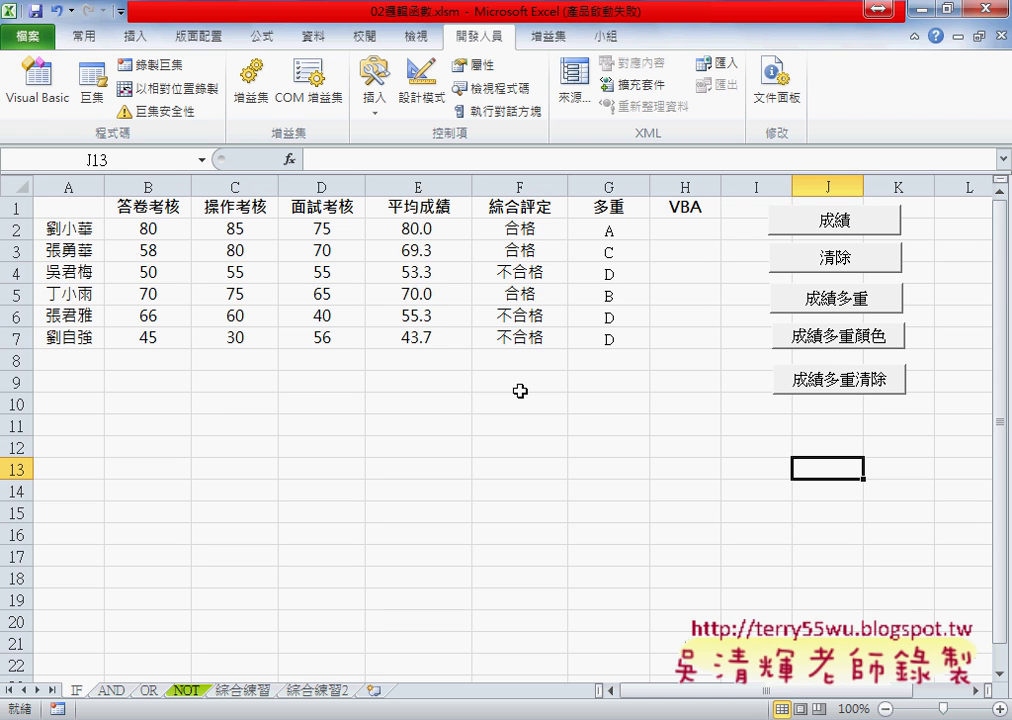
Step: Give the 成績多重顏色 button the 大小位置不隨儲存格改變 positioning option
{"action": "right_click", "coordinate": [857, 342]}
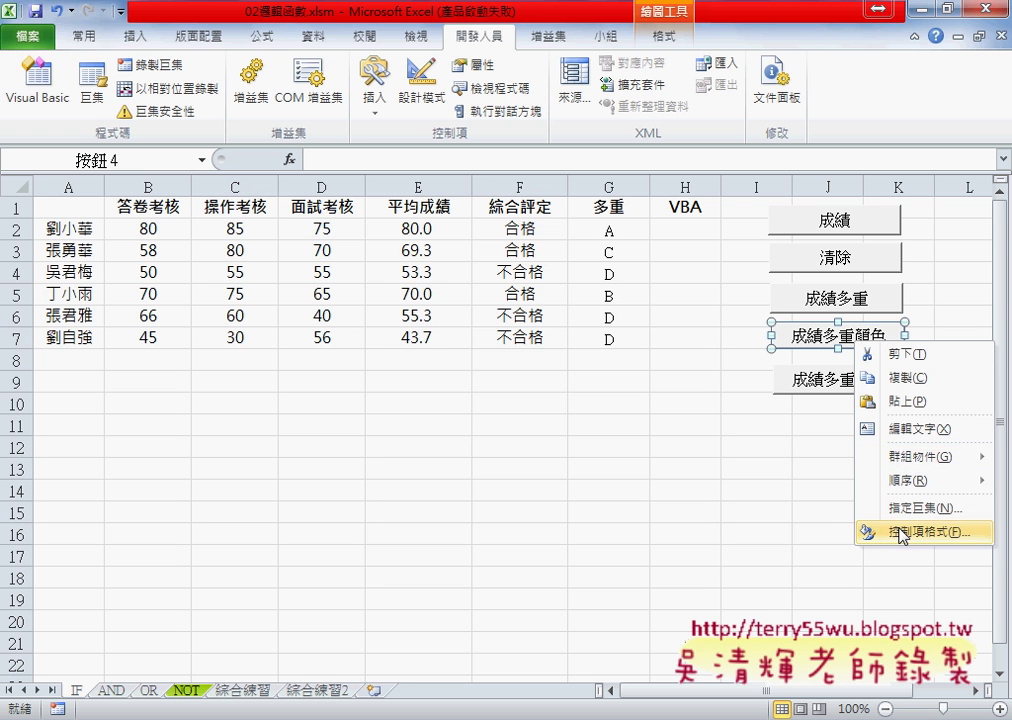
{"action": "left_click", "coordinate": [903, 533]}
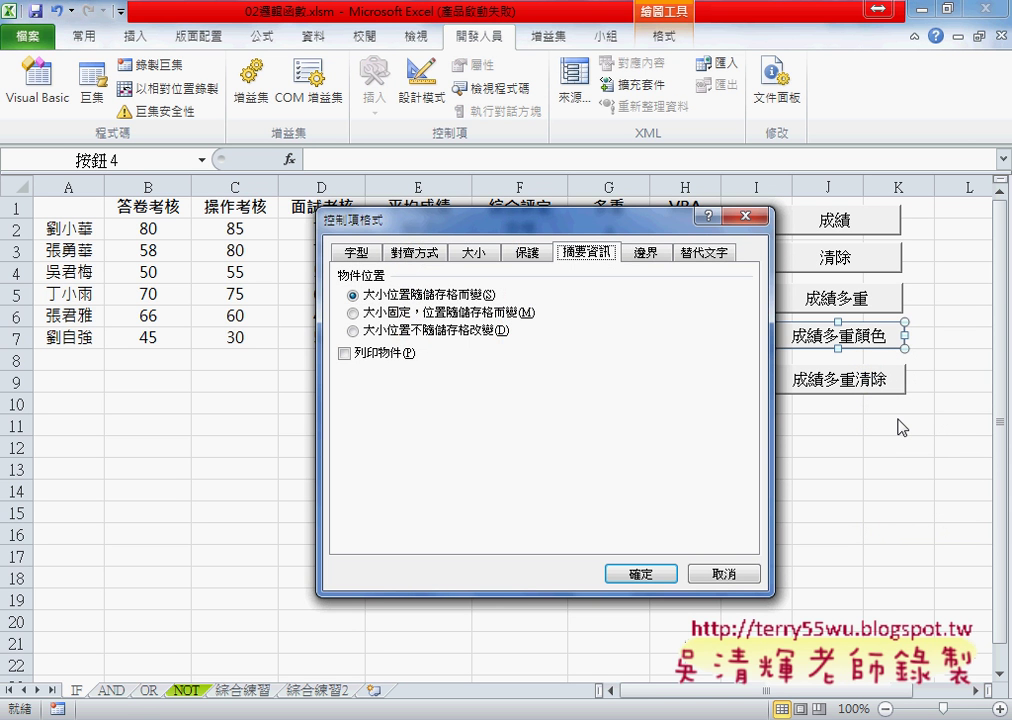
{"action": "left_click", "coordinate": [424, 334]}
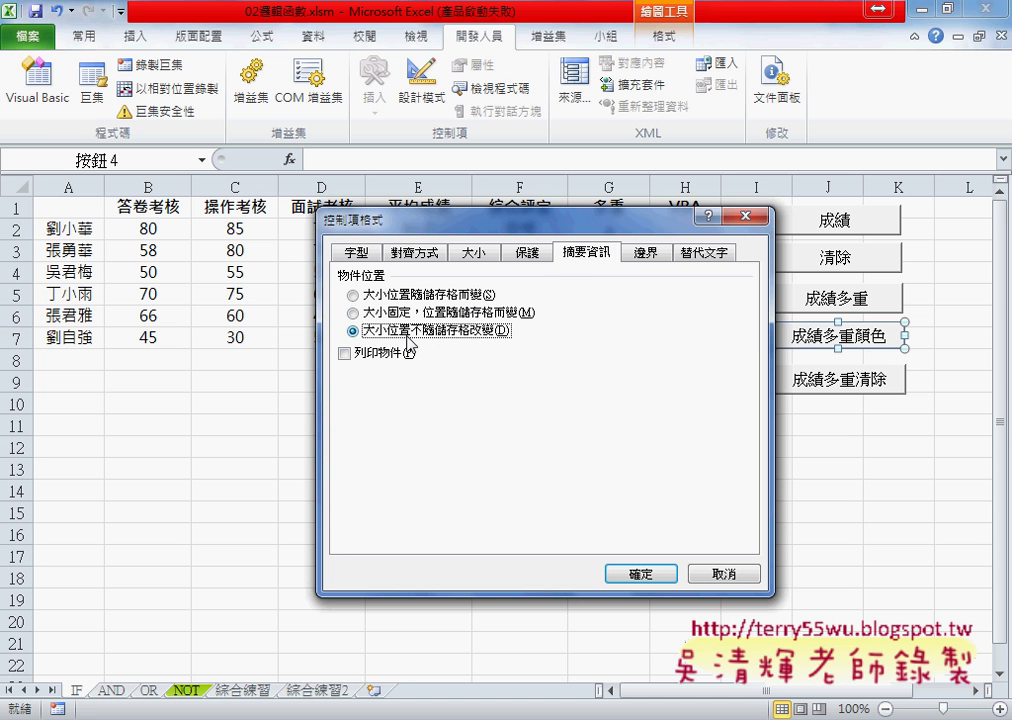
{"action": "left_click", "coordinate": [665, 584]}
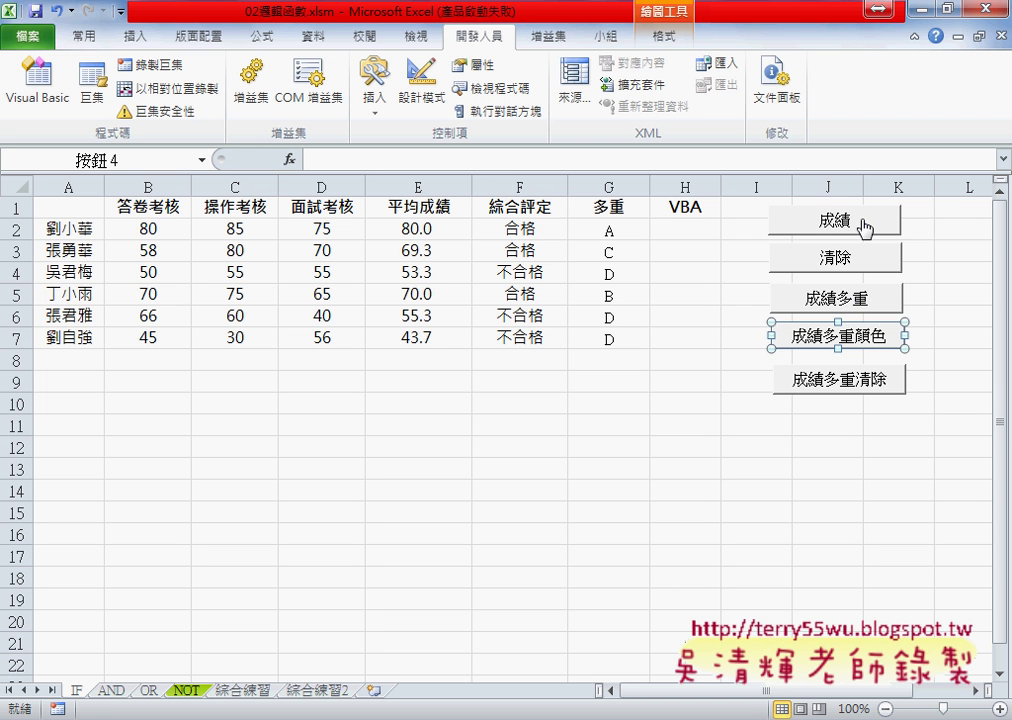
Step: Select the 成績, 清除 and 成績多重 buttons together
{"action": "left_click", "coordinate": [979, 246]}
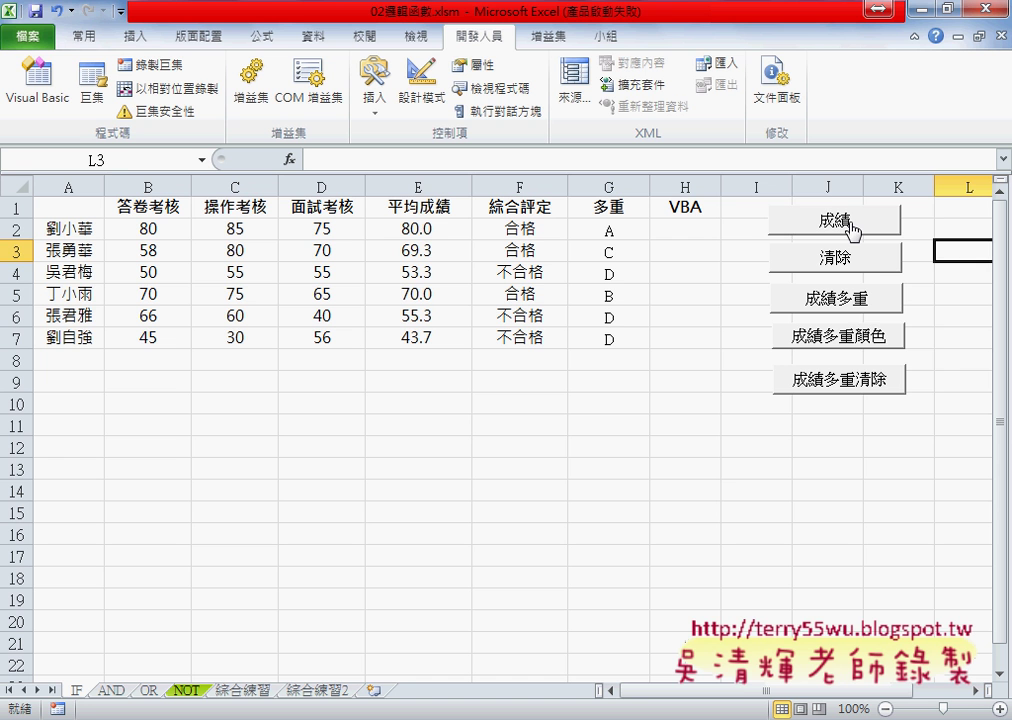
{"action": "right_click", "coordinate": [851, 227]}
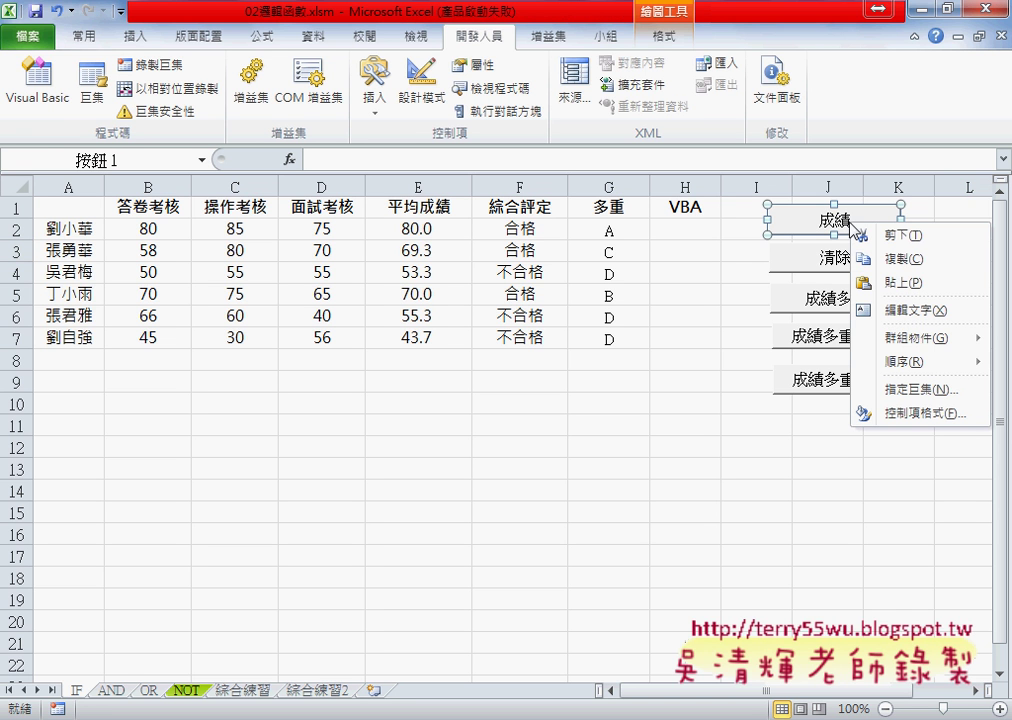
{"action": "key", "text": "Escape"}
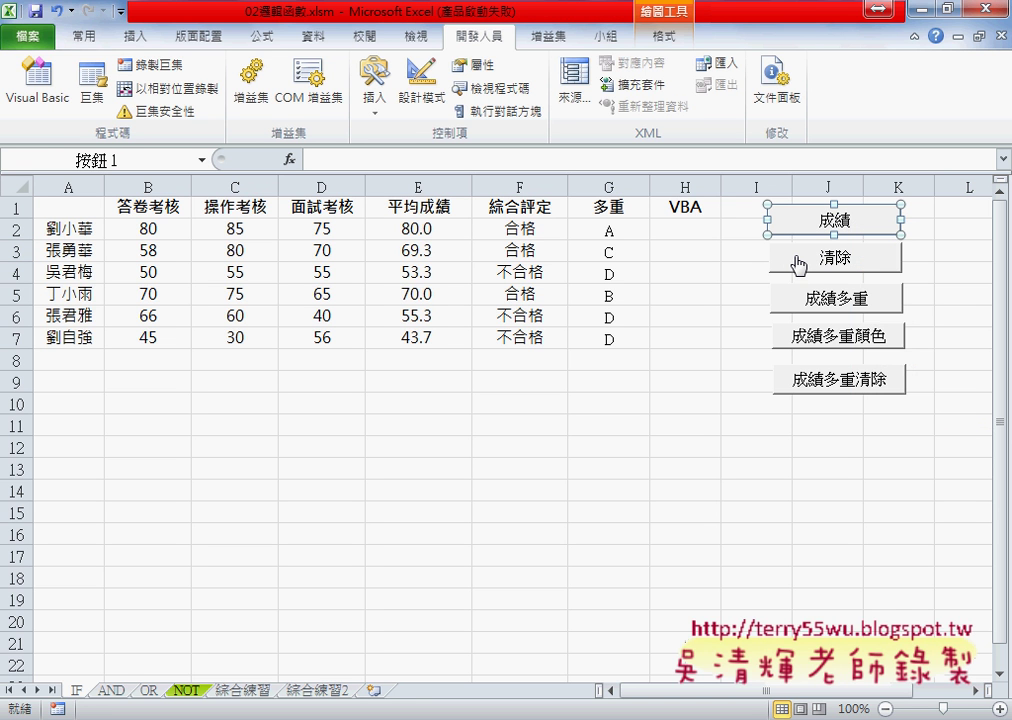
{"action": "left_click", "coordinate": [789, 268], "text": "ctrl"}
{"action": "left_click", "coordinate": [790, 291], "text": "ctrl"}
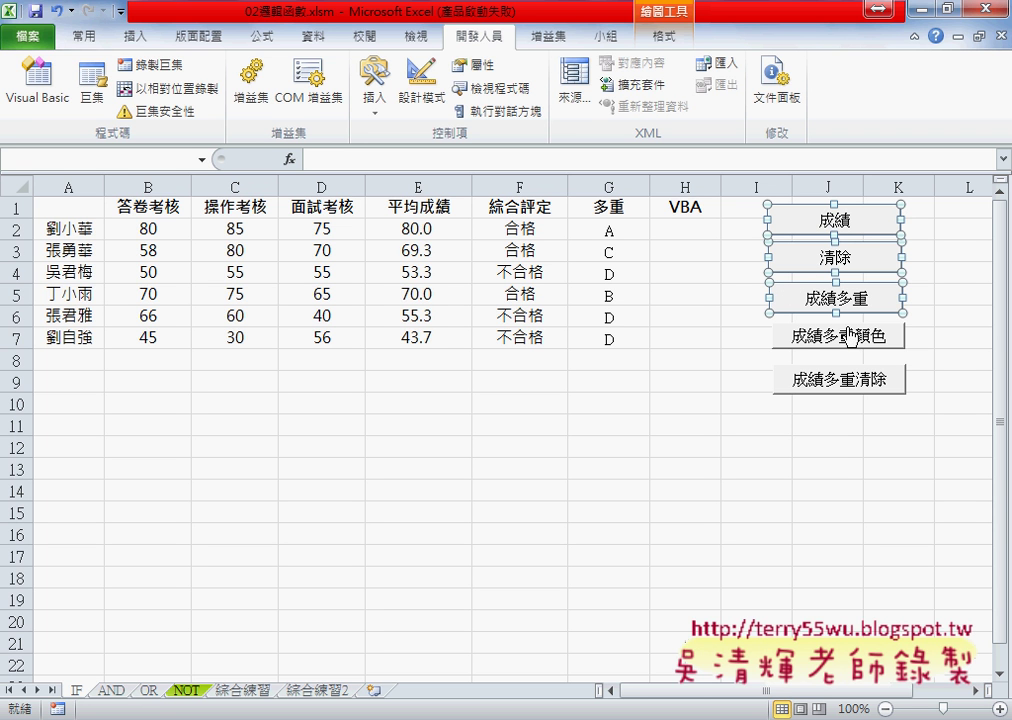
Step: Set all three selected buttons to 大小位置不隨儲存格改變 in 控制項格式
{"action": "right_click", "coordinate": [800, 293]}
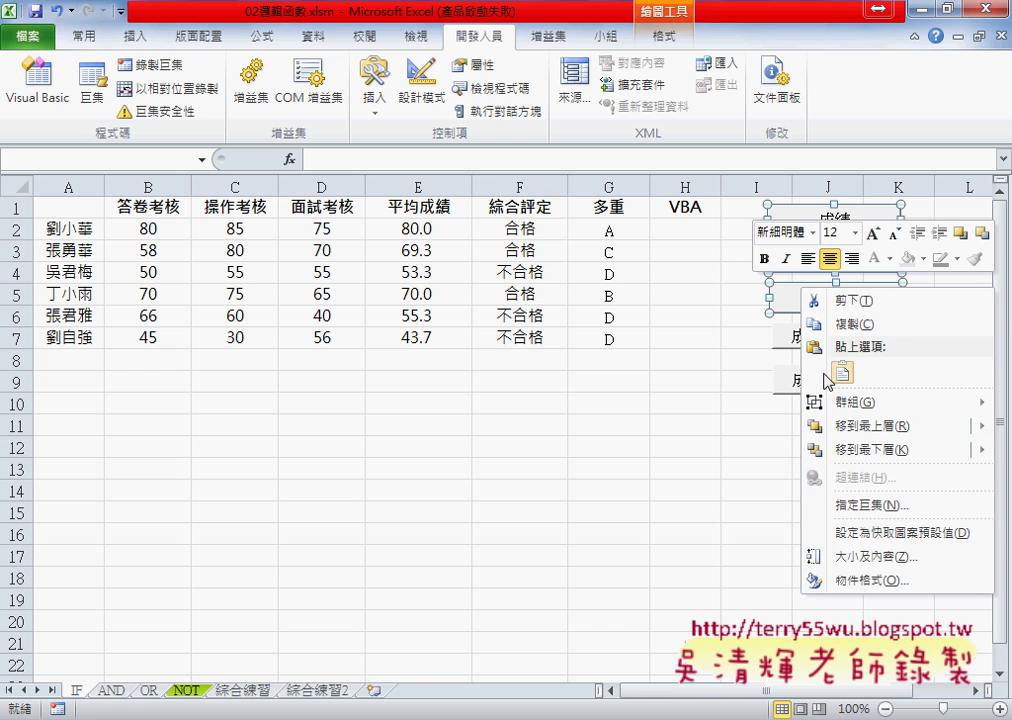
{"action": "left_click", "coordinate": [800, 574]}
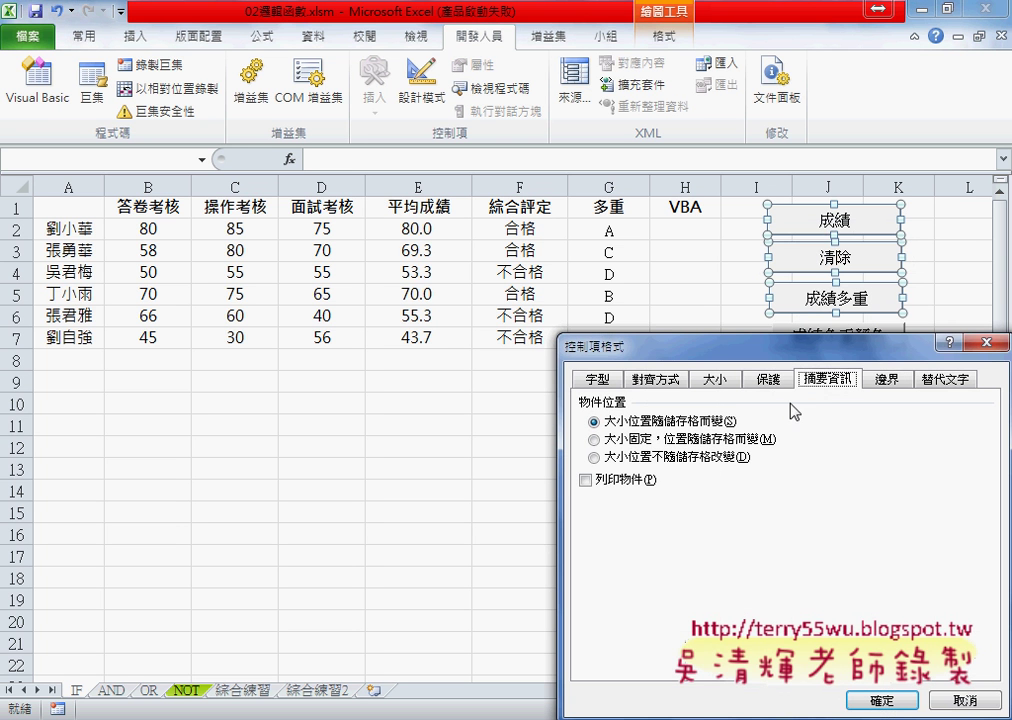
{"action": "left_click", "coordinate": [712, 456]}
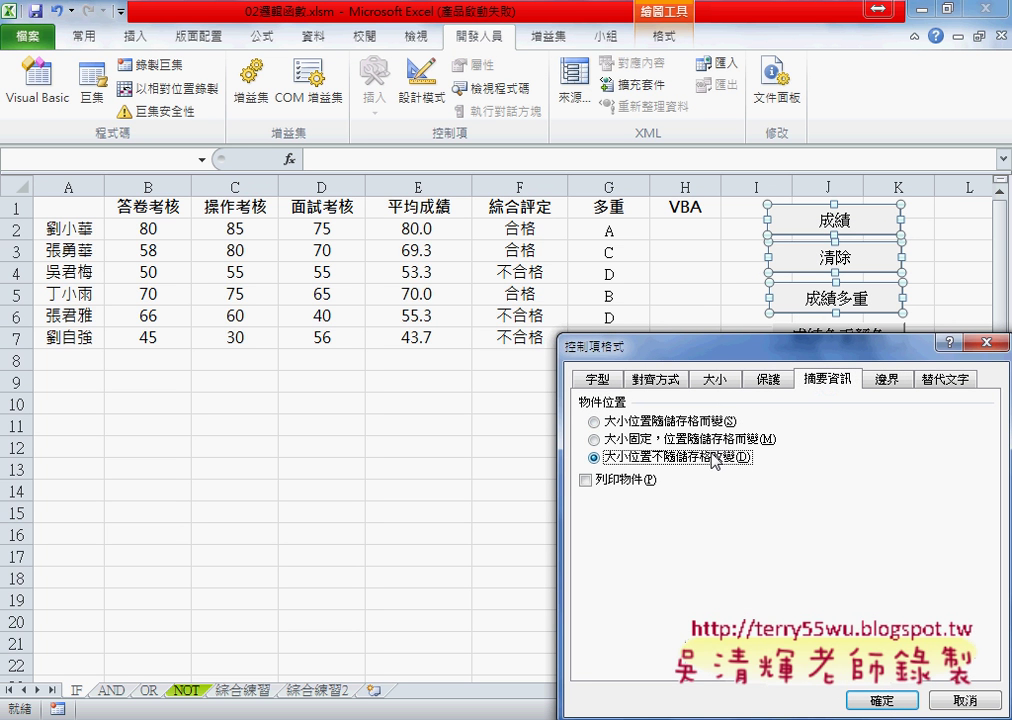
{"action": "left_click", "coordinate": [880, 700]}
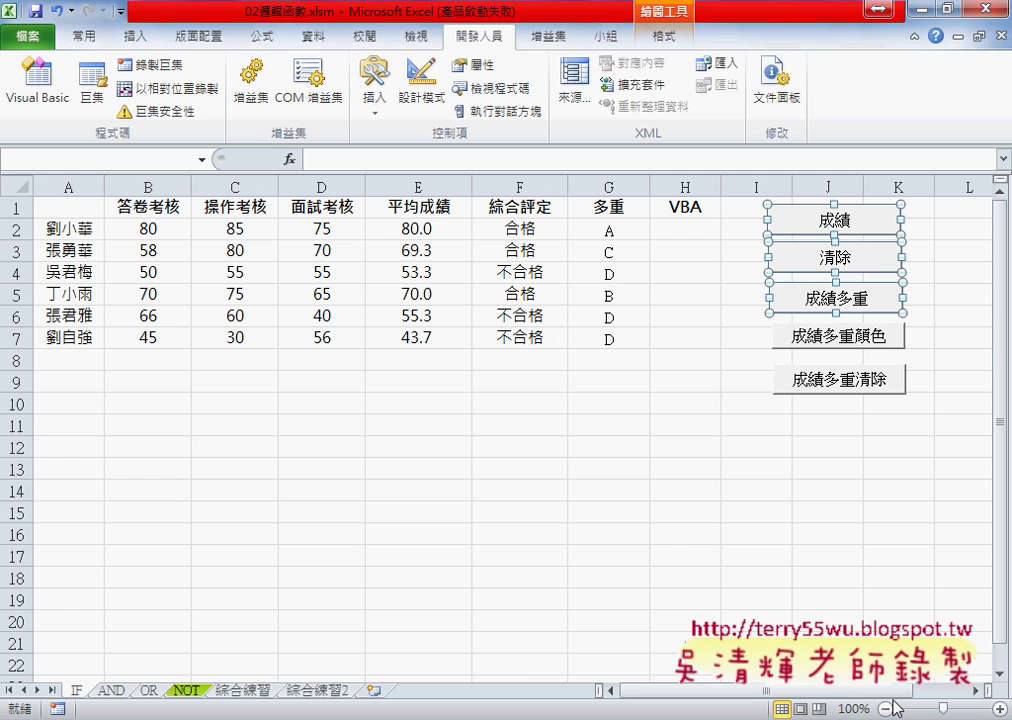
{"action": "left_click", "coordinate": [805, 551]}
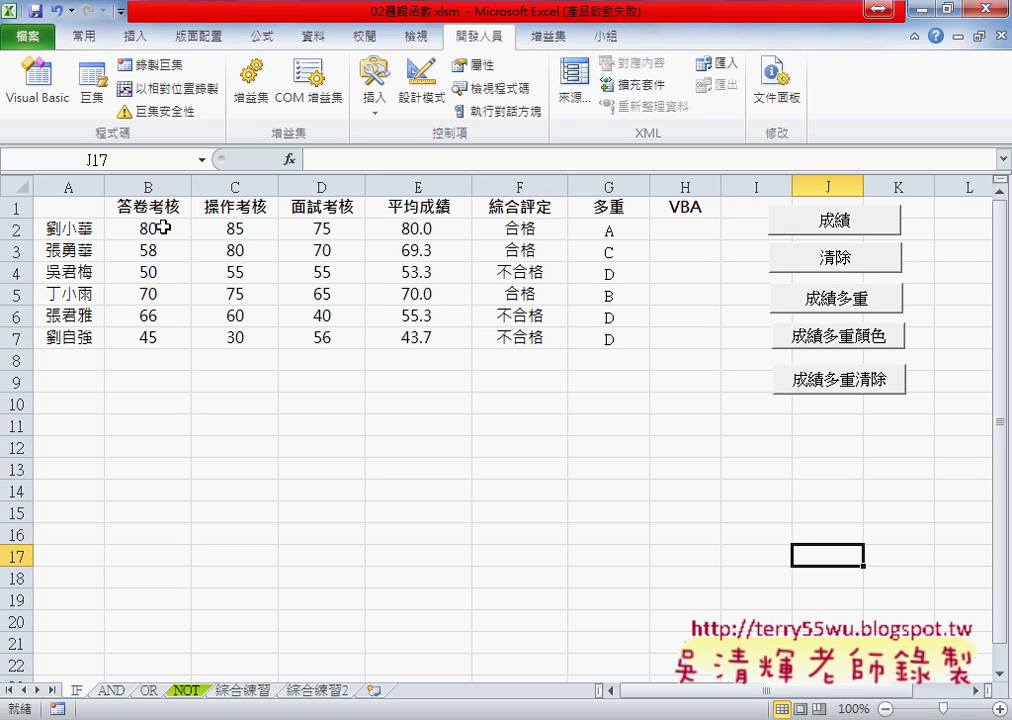
Step: Switch the 成績 button's positioning to 大小位置隨儲存格而變
{"action": "mouse_move", "coordinate": [17, 218]}
{"action": "left_mouse_down"}
{"action": "mouse_move", "coordinate": [27, 251]}
{"action": "mouse_move", "coordinate": [29, 229]}
{"action": "left_mouse_up"}
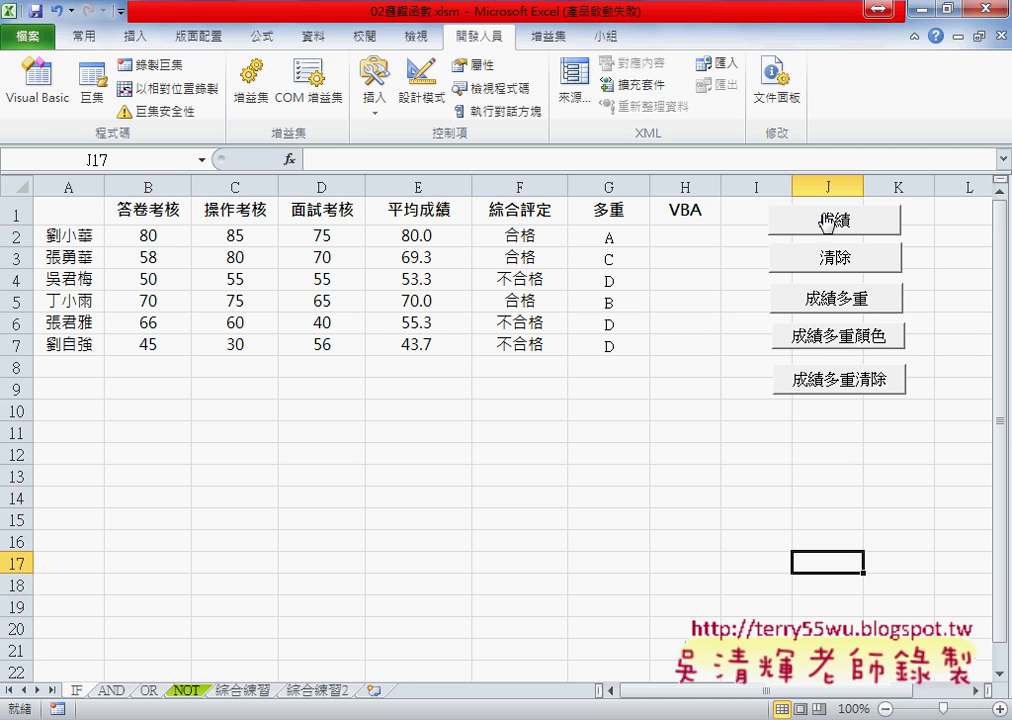
{"action": "right_click", "coordinate": [826, 222]}
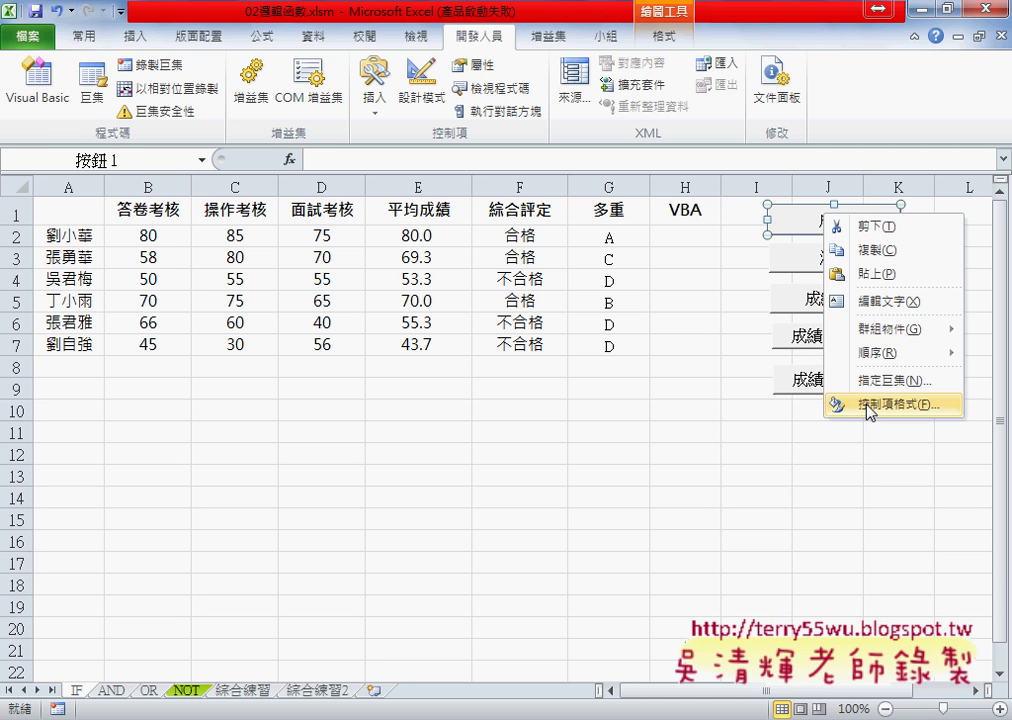
{"action": "left_click", "coordinate": [854, 403]}
{"action": "left_click", "coordinate": [352, 295]}
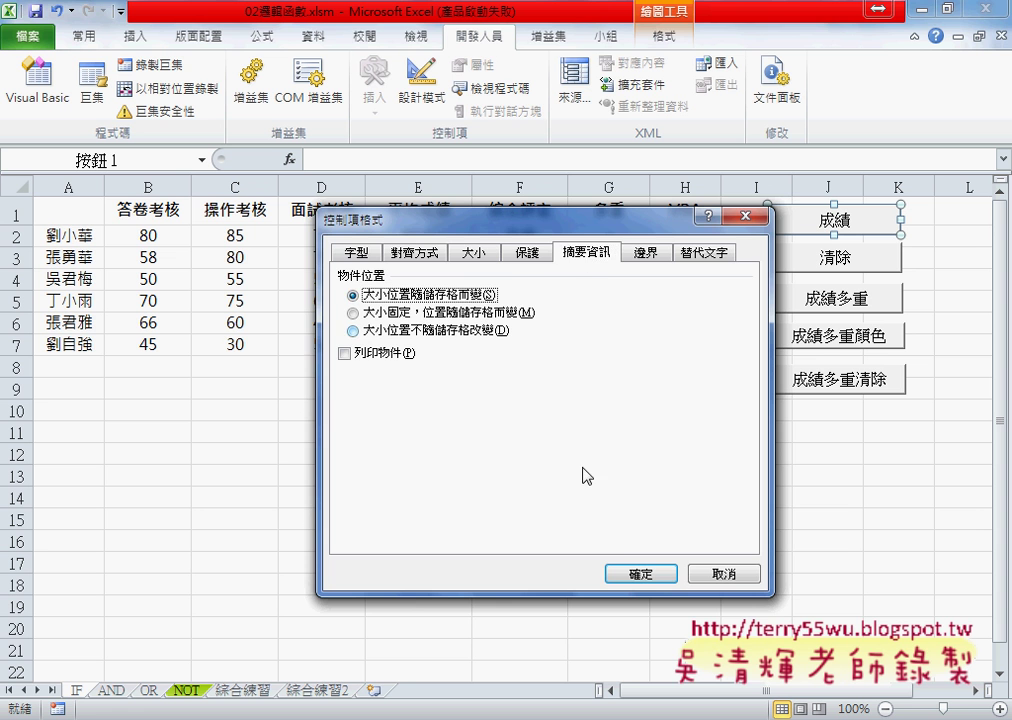
{"action": "left_click", "coordinate": [637, 571]}
Step: Resize row 1 to 46.50, then 10.50, then back to about 18.00 to test it
{"action": "left_click_drag", "start_coordinate": [17, 226], "coordinate": [22, 258]}
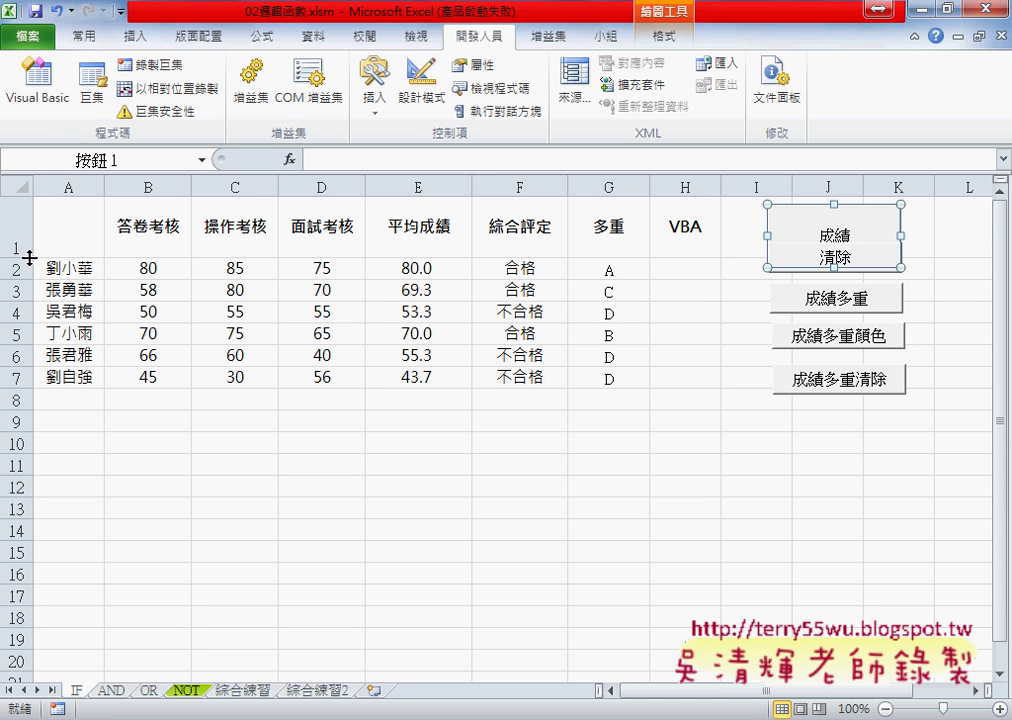
{"action": "left_click_drag", "start_coordinate": [20, 258], "coordinate": [32, 208]}
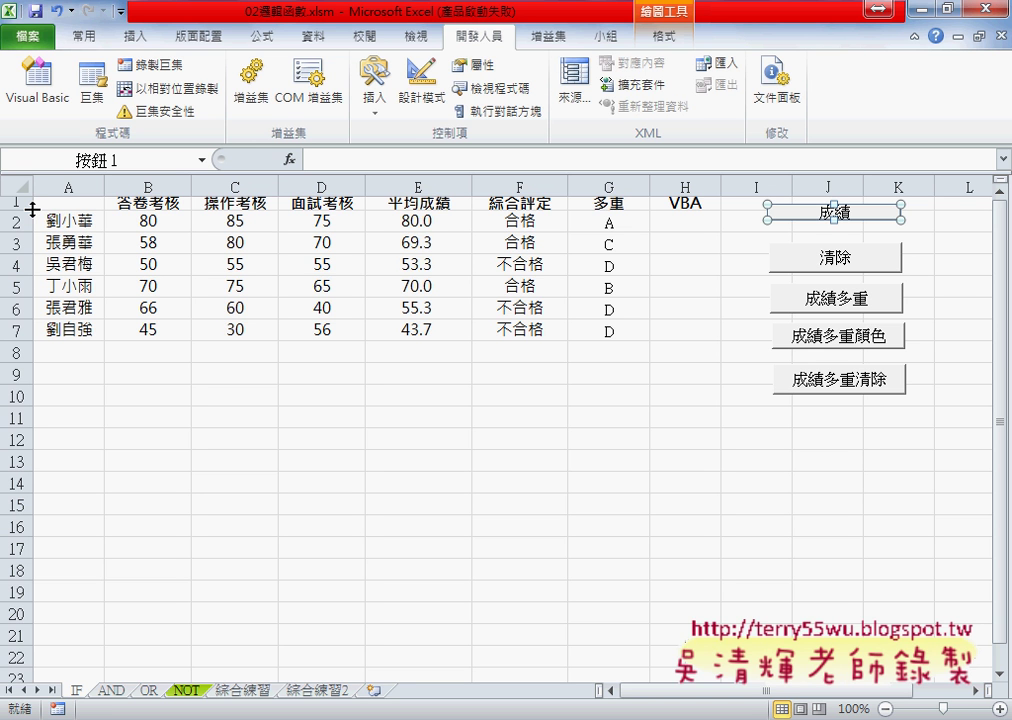
{"action": "left_click_drag", "start_coordinate": [32, 208], "coordinate": [32, 221]}
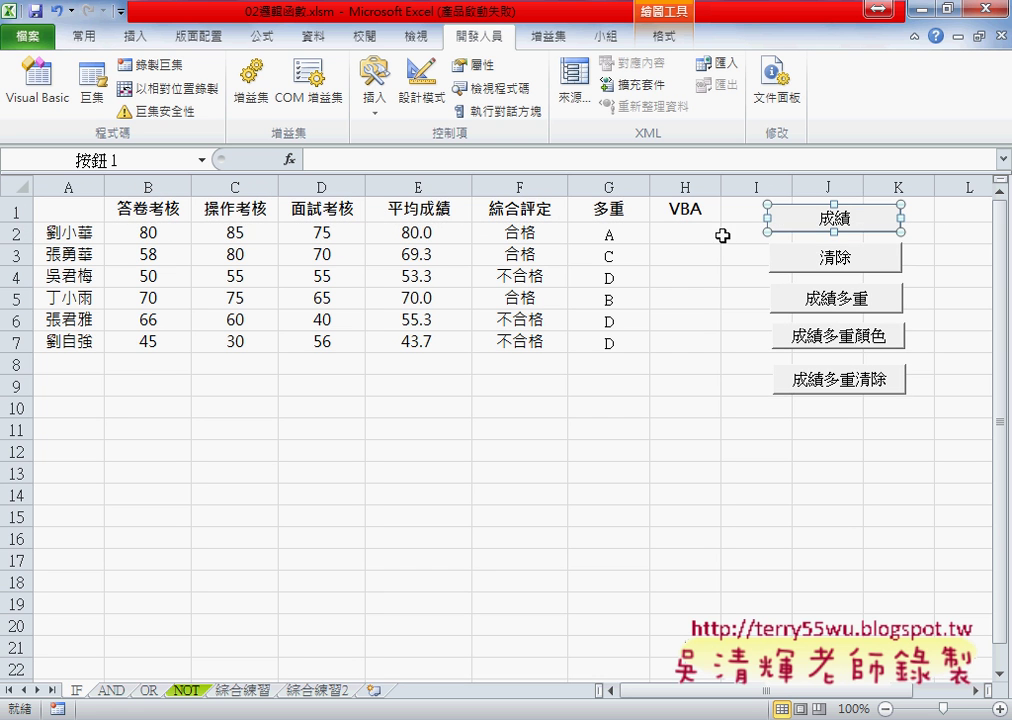
Step: Check which macro the 成績 button runs, closing the dialog unchanged
{"action": "right_click", "coordinate": [886, 223]}
{"action": "left_click", "coordinate": [836, 411]}
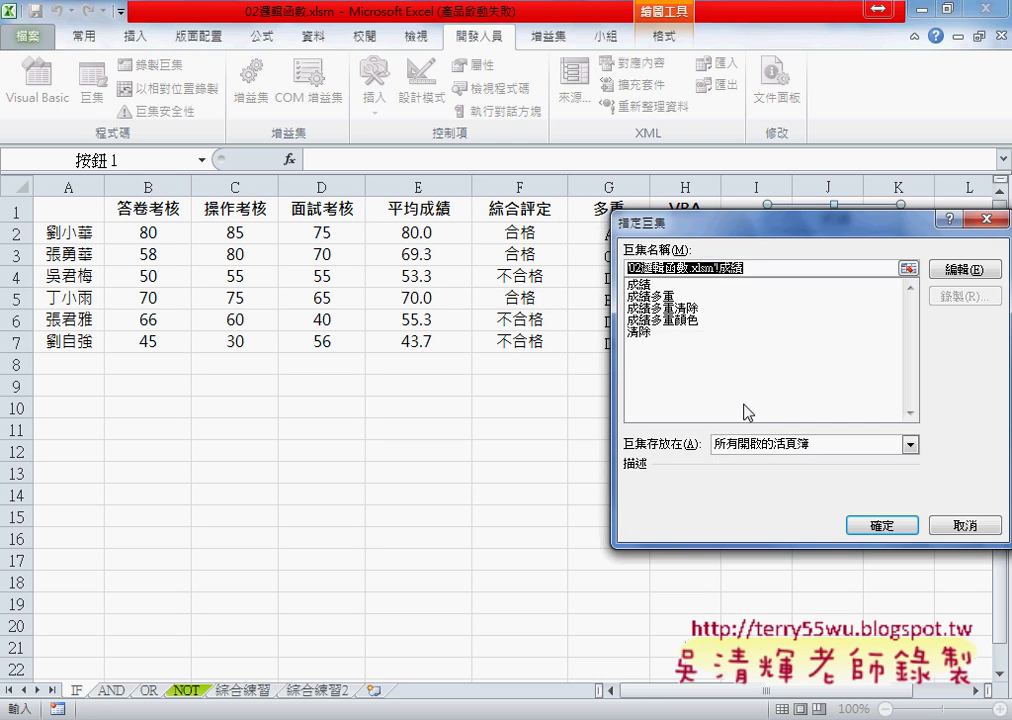
{"action": "left_click", "coordinate": [986, 218]}
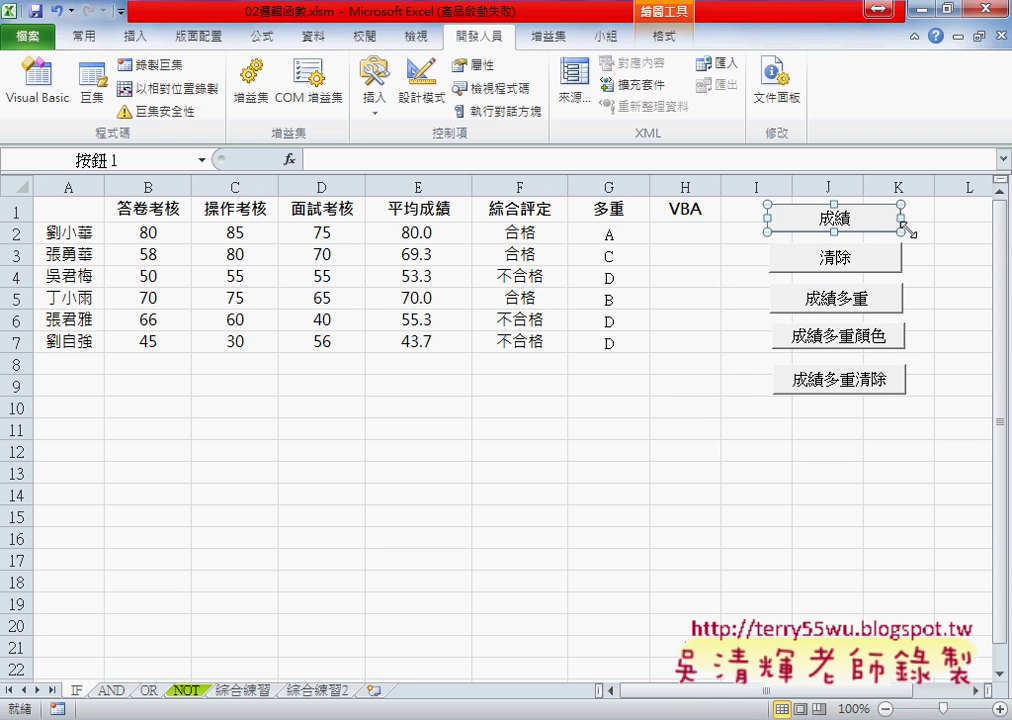
Step: Set the 成績 button back to 大小位置不隨儲存格改變
{"action": "right_click", "coordinate": [885, 221]}
{"action": "left_click", "coordinate": [843, 415]}
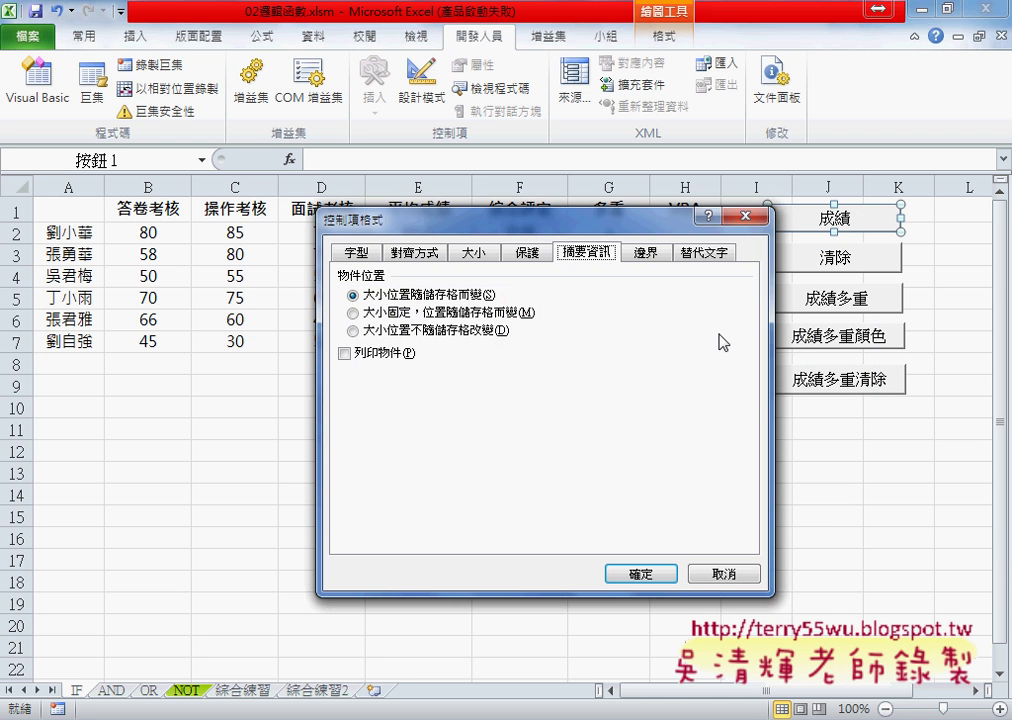
{"action": "left_click", "coordinate": [436, 331]}
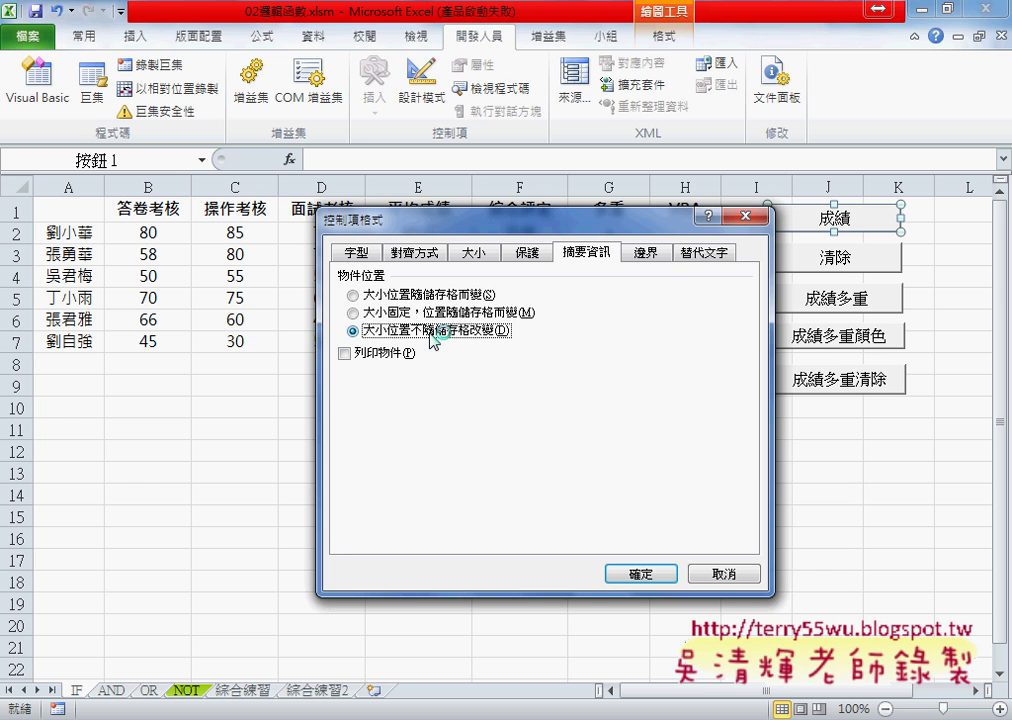
{"action": "left_click", "coordinate": [655, 572]}
{"action": "left_click", "coordinate": [655, 569]}
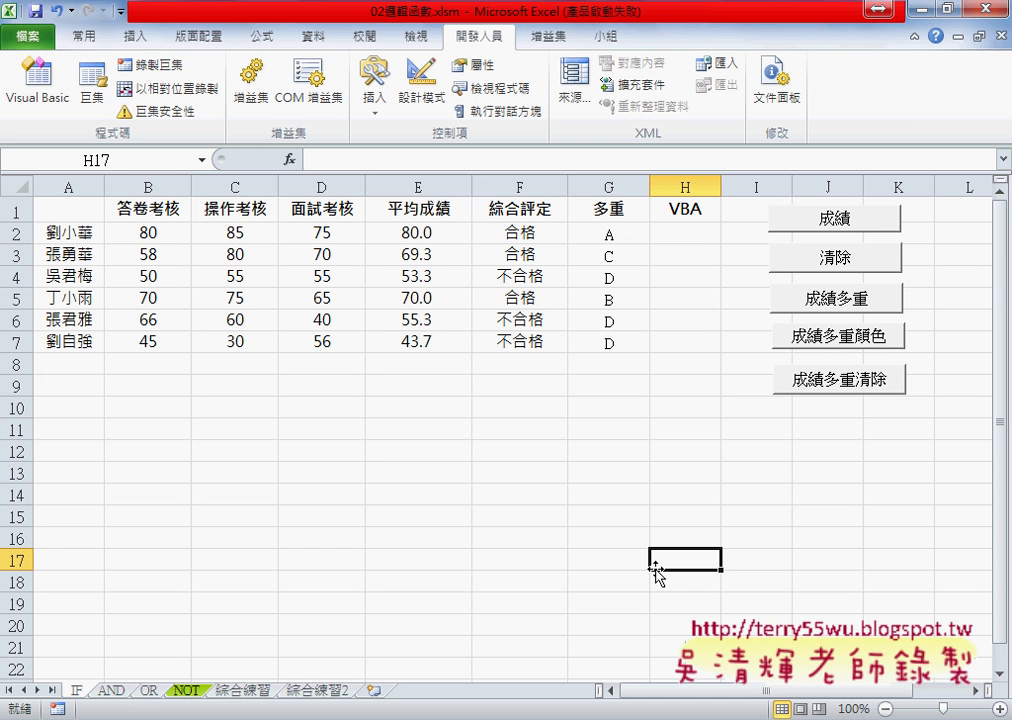
{"action": "left_click_drag", "start_coordinate": [76, 368], "coordinate": [365, 371]}
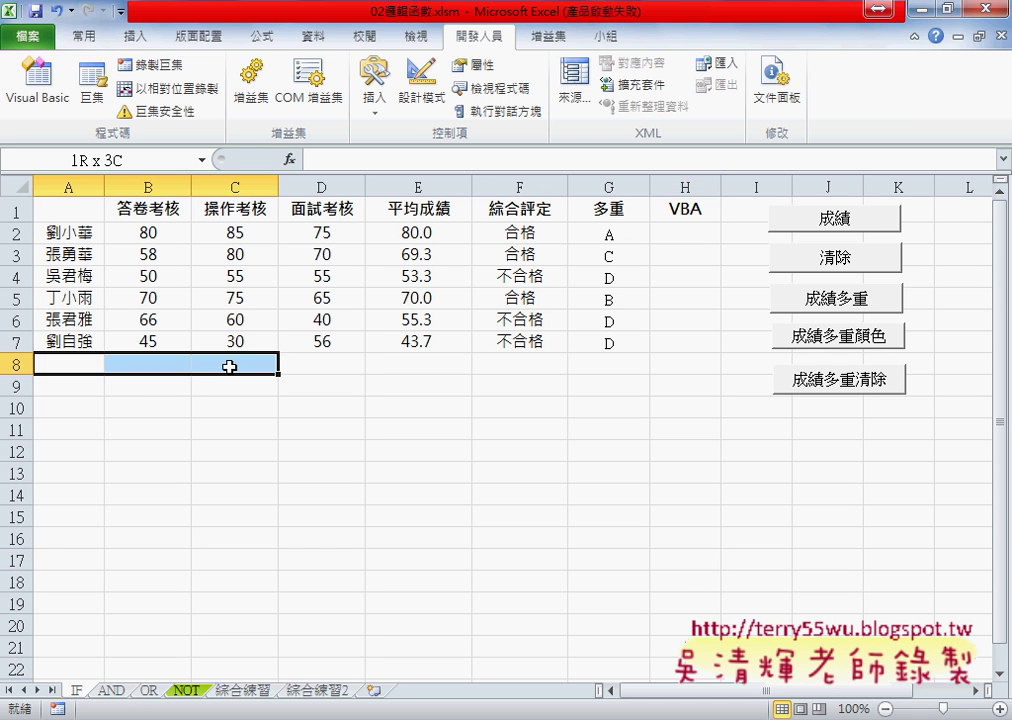
{"action": "left_click", "coordinate": [425, 370]}
{"action": "left_click", "coordinate": [540, 369]}
{"action": "left_click", "coordinate": [606, 368]}
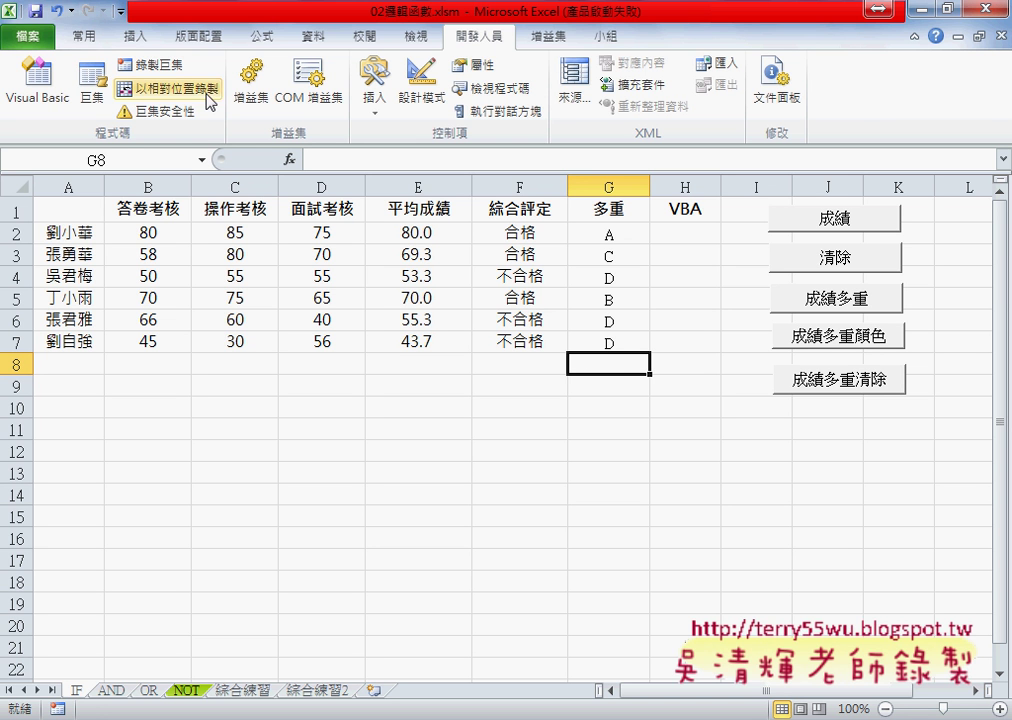
Step: Launch the Visual Basic editor, adjust its window and panes, and select Module1
{"action": "left_click", "coordinate": [64, 108]}
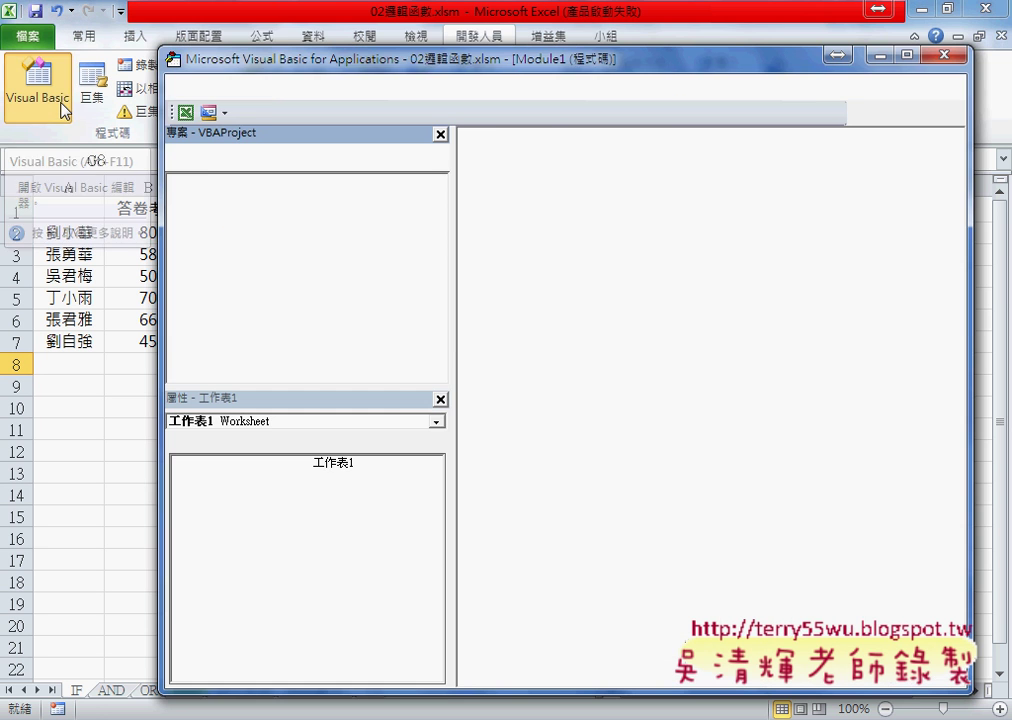
{"action": "left_click_drag", "start_coordinate": [273, 58], "coordinate": [337, 53]}
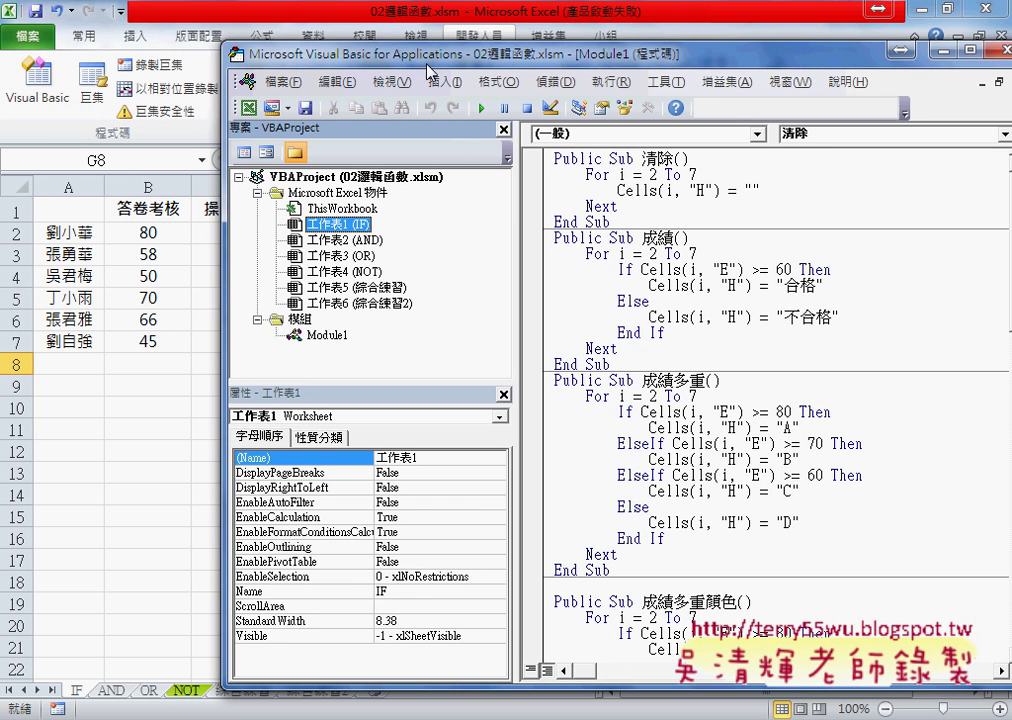
{"action": "left_click_drag", "start_coordinate": [480, 245], "coordinate": [476, 245]}
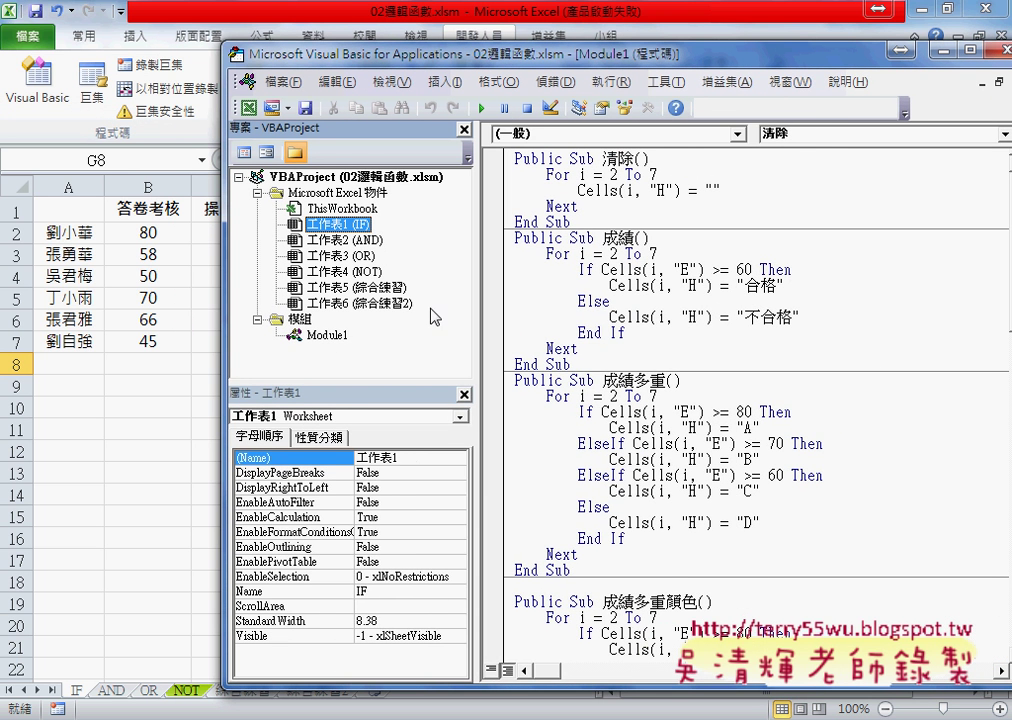
{"action": "left_click", "coordinate": [313, 335]}
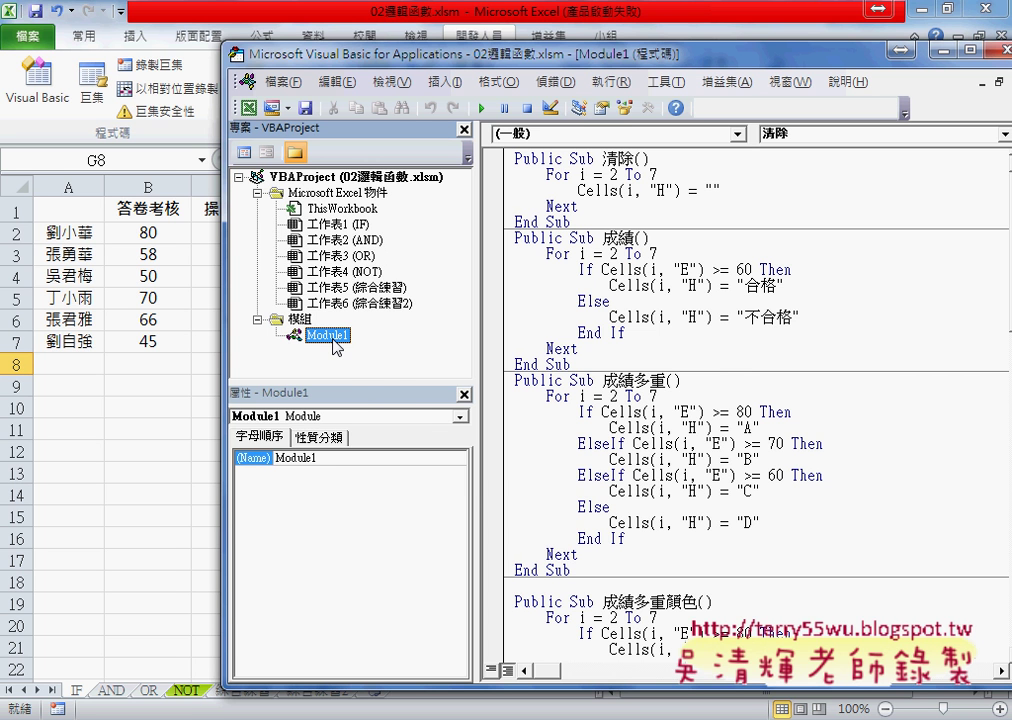
Step: Insert a 自訂表單 under 工作表4 (NOT) and drag it larger to height 206.25
{"action": "right_click", "coordinate": [312, 270]}
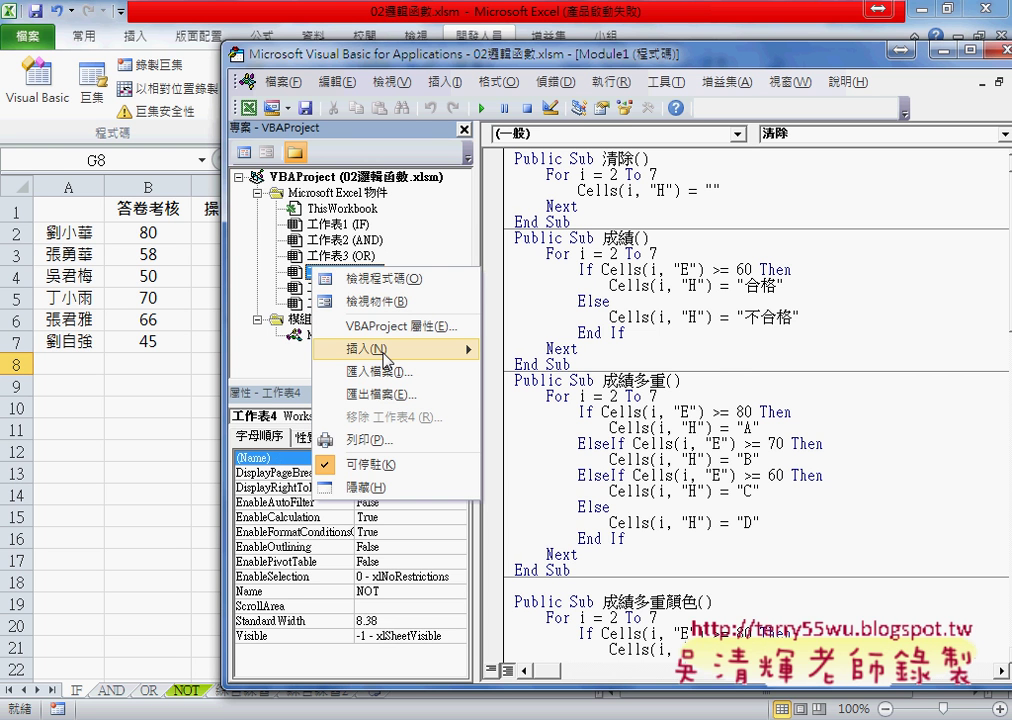
{"action": "mouse_move", "coordinate": [367, 349]}
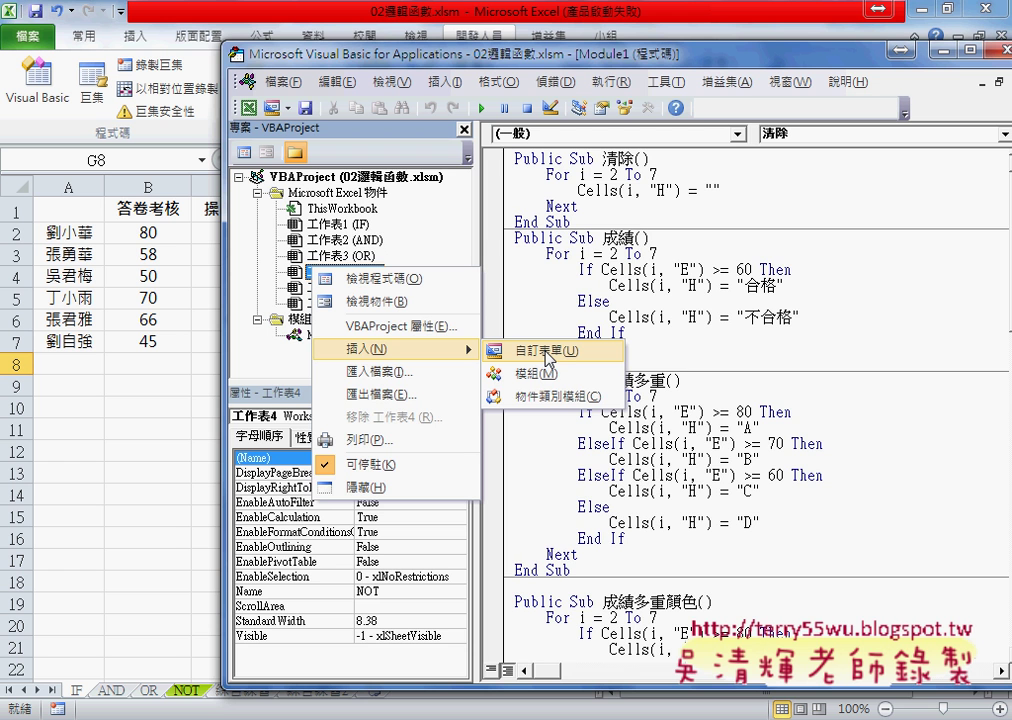
{"action": "left_click", "coordinate": [548, 352]}
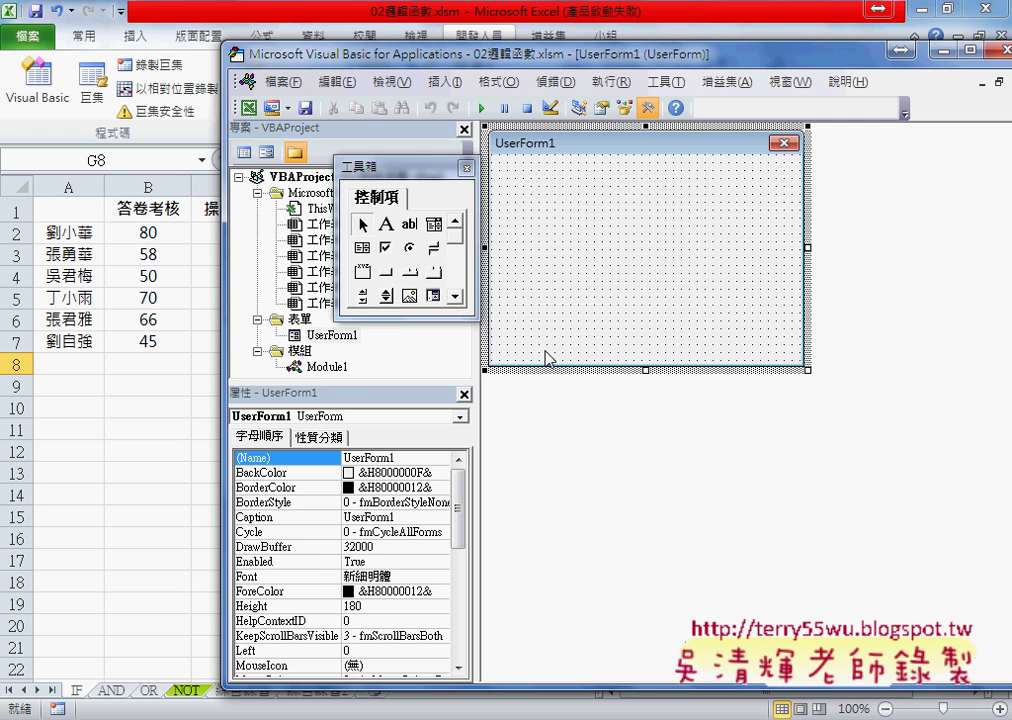
{"action": "left_click_drag", "start_coordinate": [409, 174], "coordinate": [923, 160]}
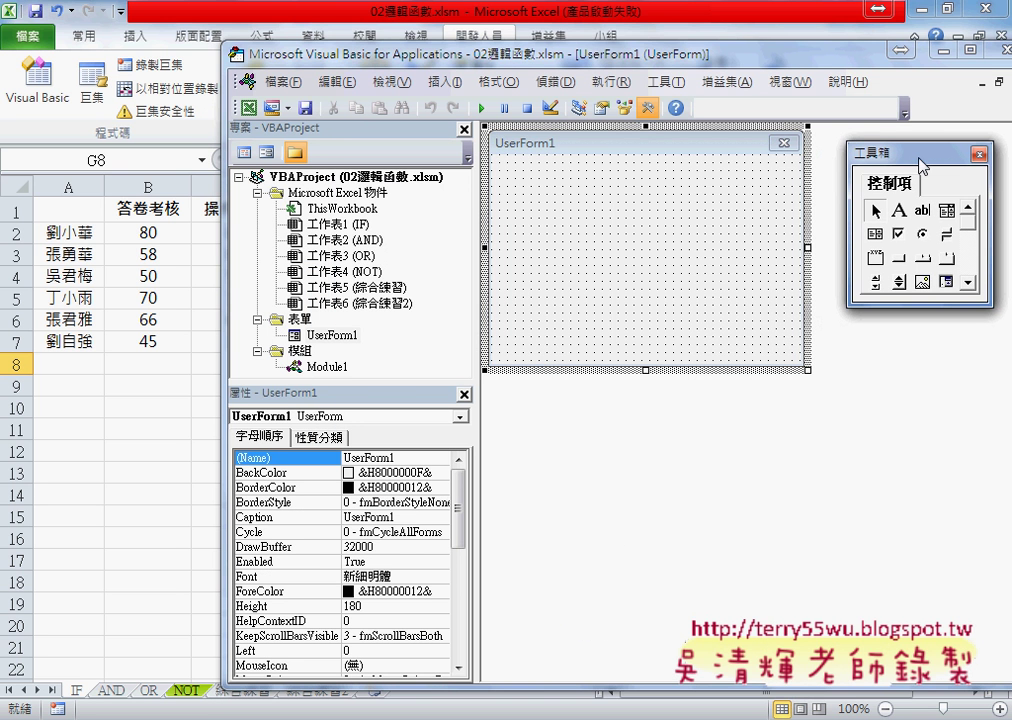
{"action": "left_click_drag", "start_coordinate": [478, 215], "coordinate": [412, 215]}
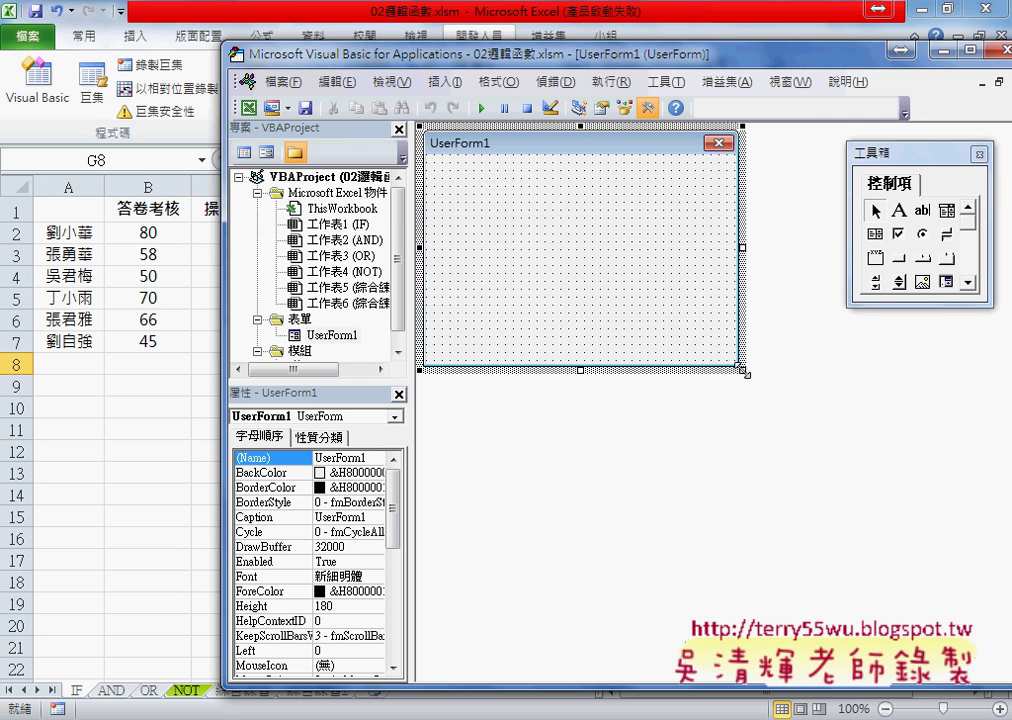
{"action": "left_click_drag", "start_coordinate": [743, 370], "coordinate": [819, 404]}
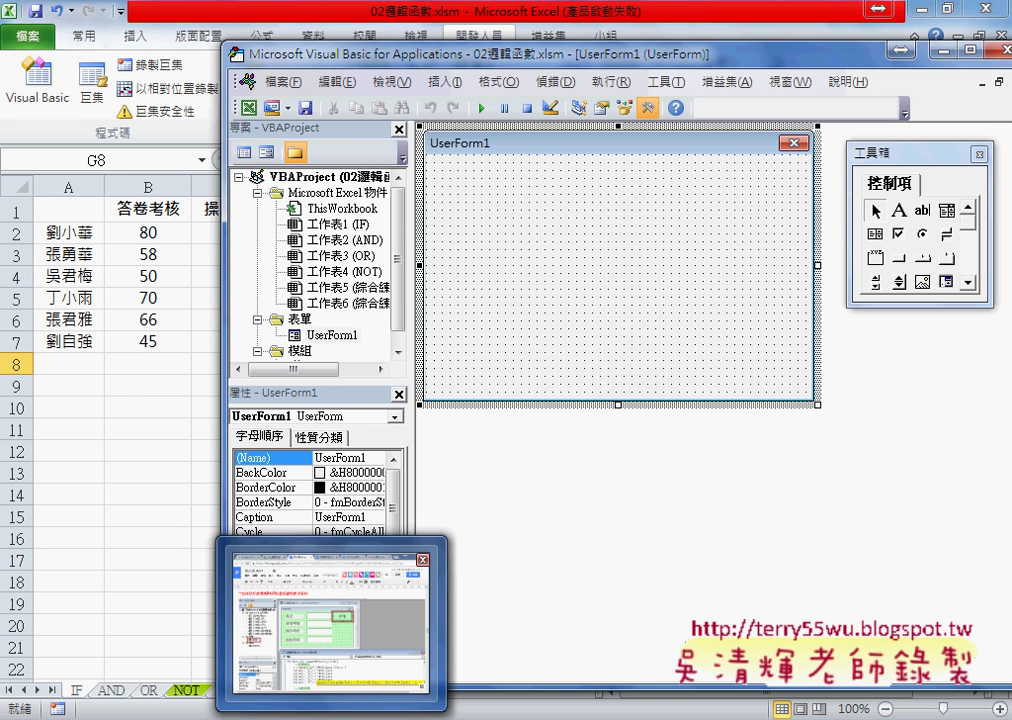
{"action": "left_click", "coordinate": [339, 675]}
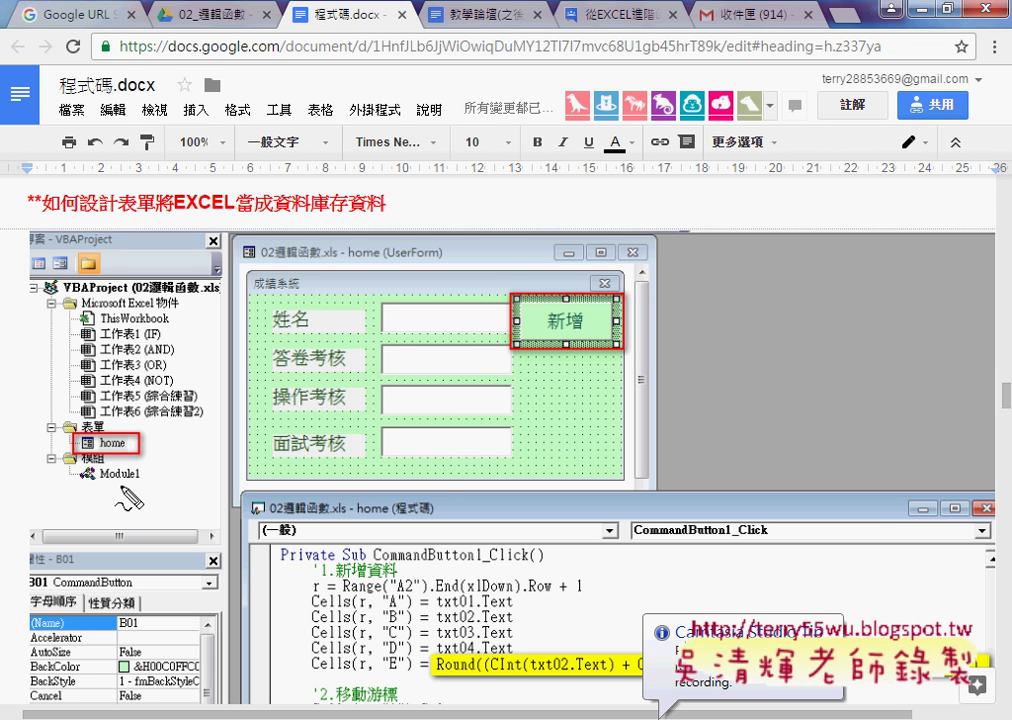
{"action": "mouse_move", "coordinate": [75, 467]}
{"action": "left_mouse_down"}
{"action": "mouse_move", "coordinate": [62, 430]}
{"action": "mouse_move", "coordinate": [122, 470]}
{"action": "left_mouse_up"}
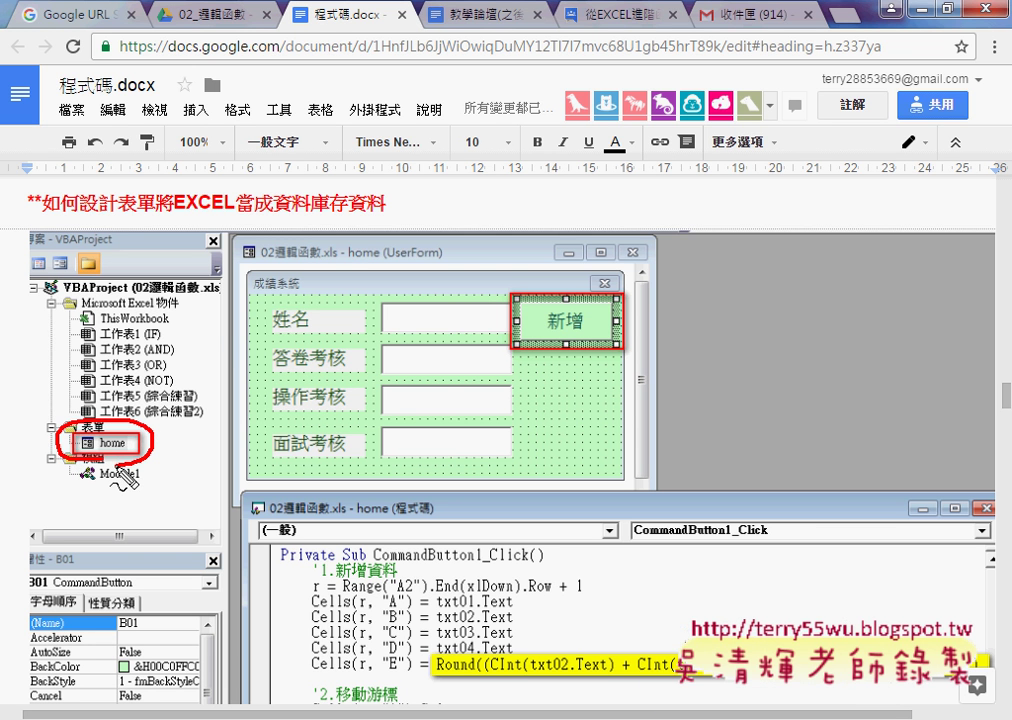
{"action": "mouse_move", "coordinate": [292, 280]}
{"action": "left_mouse_down"}
{"action": "mouse_move", "coordinate": [262, 288]}
{"action": "mouse_move", "coordinate": [302, 276]}
{"action": "left_mouse_up"}
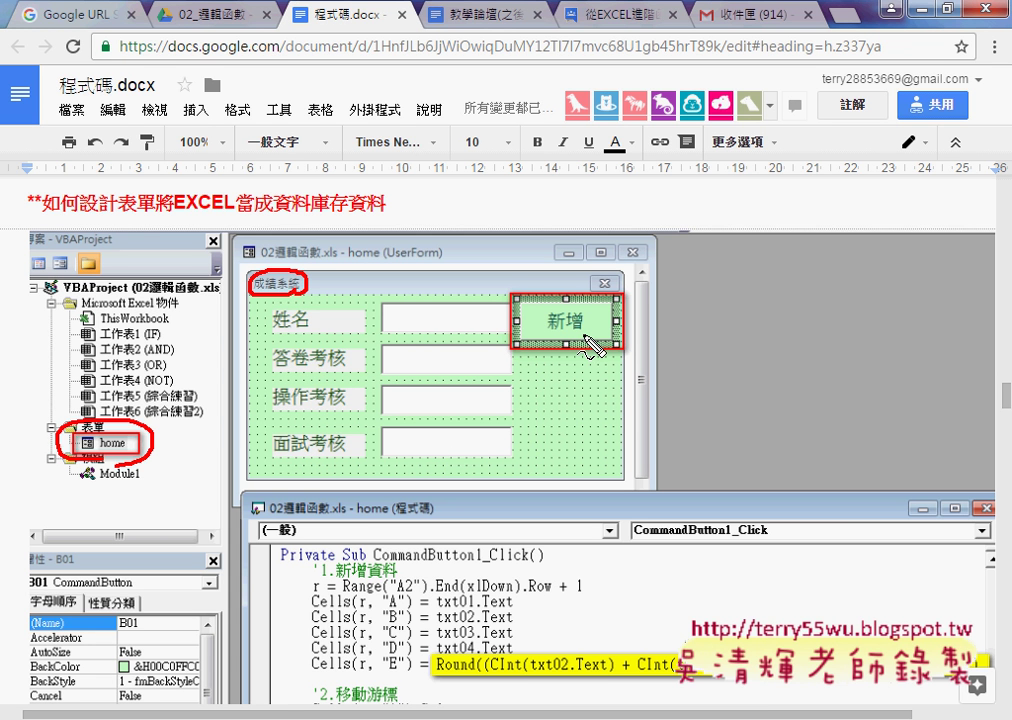
{"action": "key", "text": "Escape"}
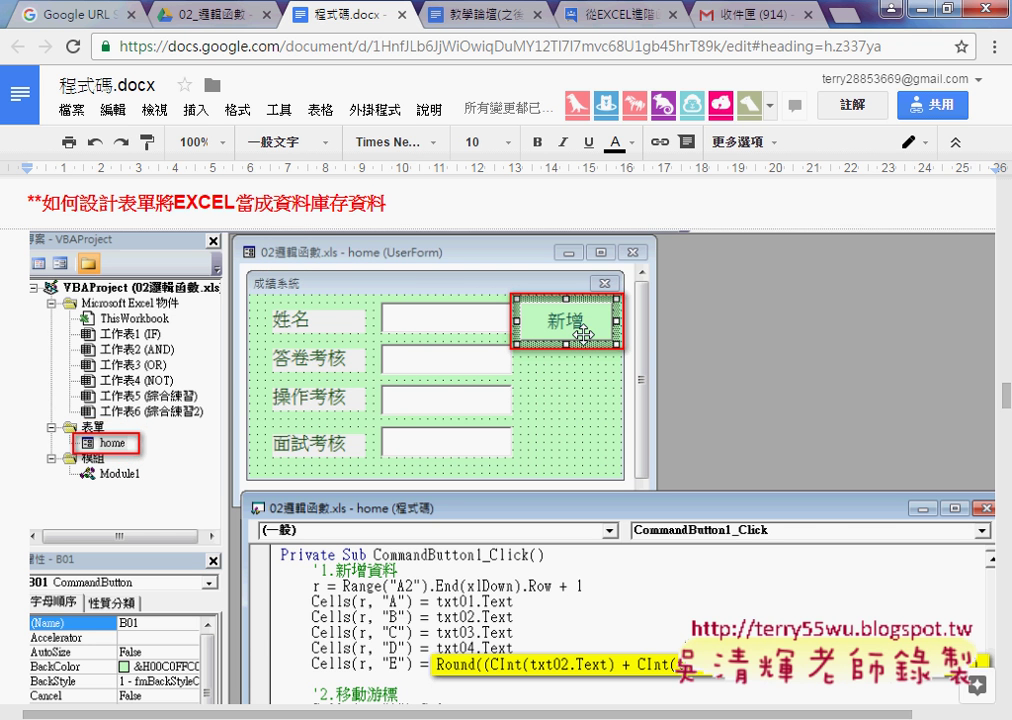
{"action": "left_click", "coordinate": [928, 14]}
Step: Change UserForm1's (Name) property to home
{"action": "right_click", "coordinate": [325, 273]}
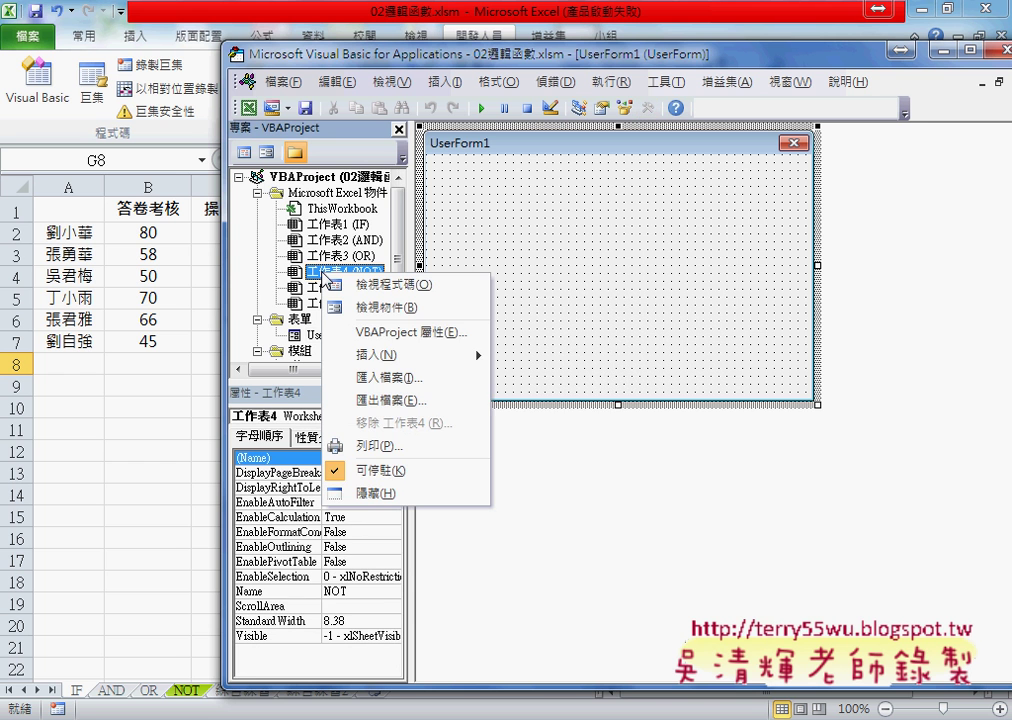
{"action": "mouse_move", "coordinate": [404, 355]}
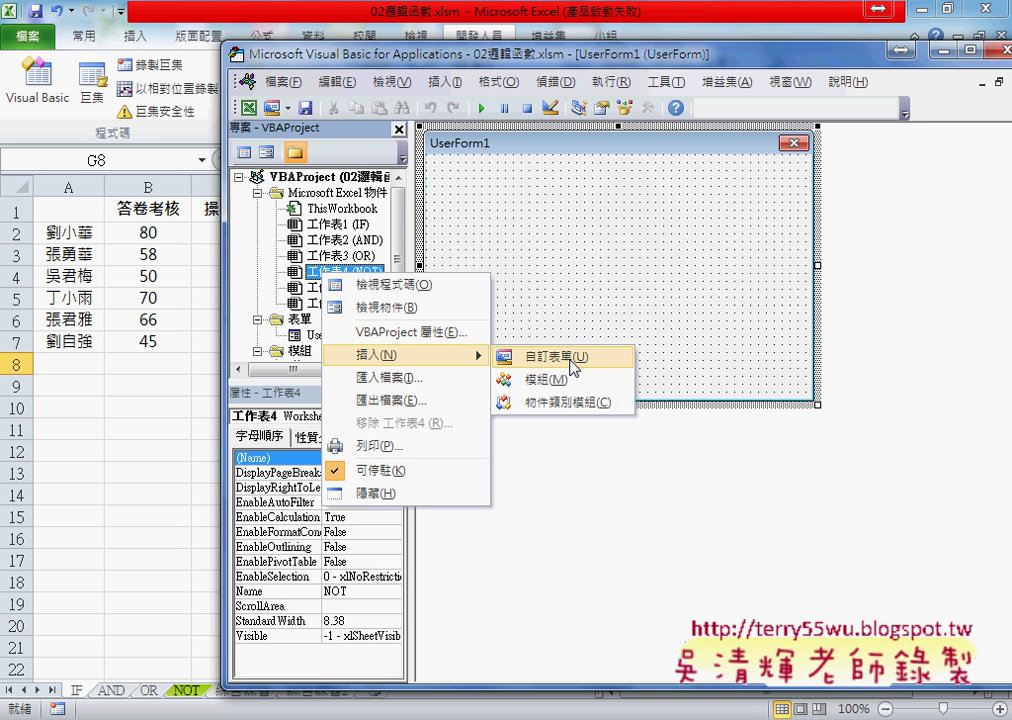
{"action": "left_click", "coordinate": [320, 186]}
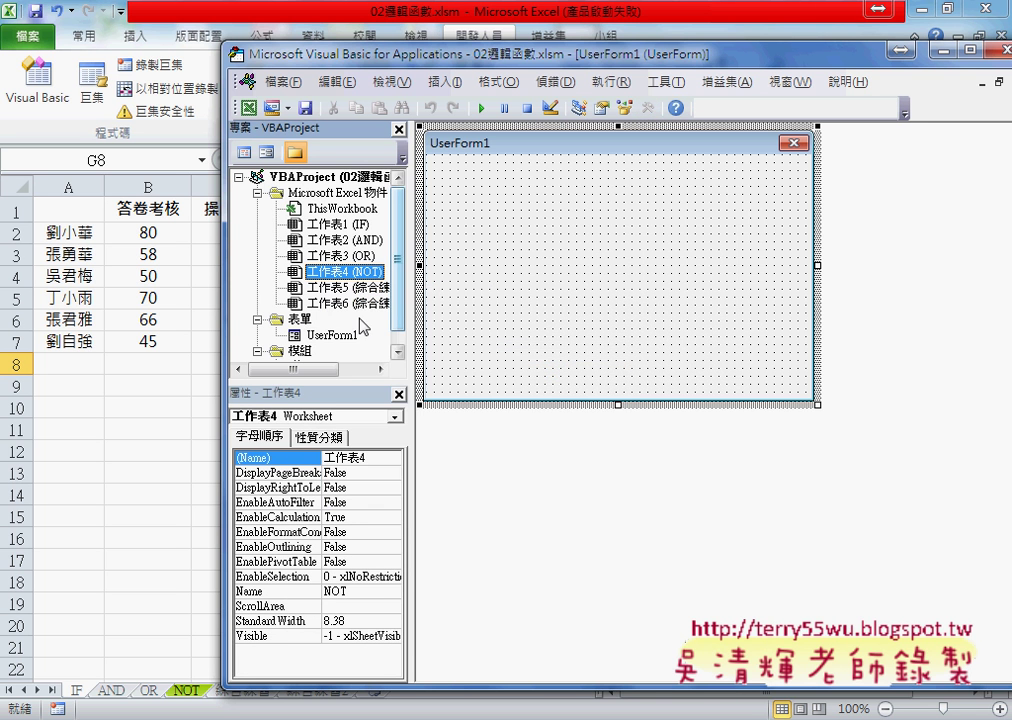
{"action": "left_click", "coordinate": [330, 336]}
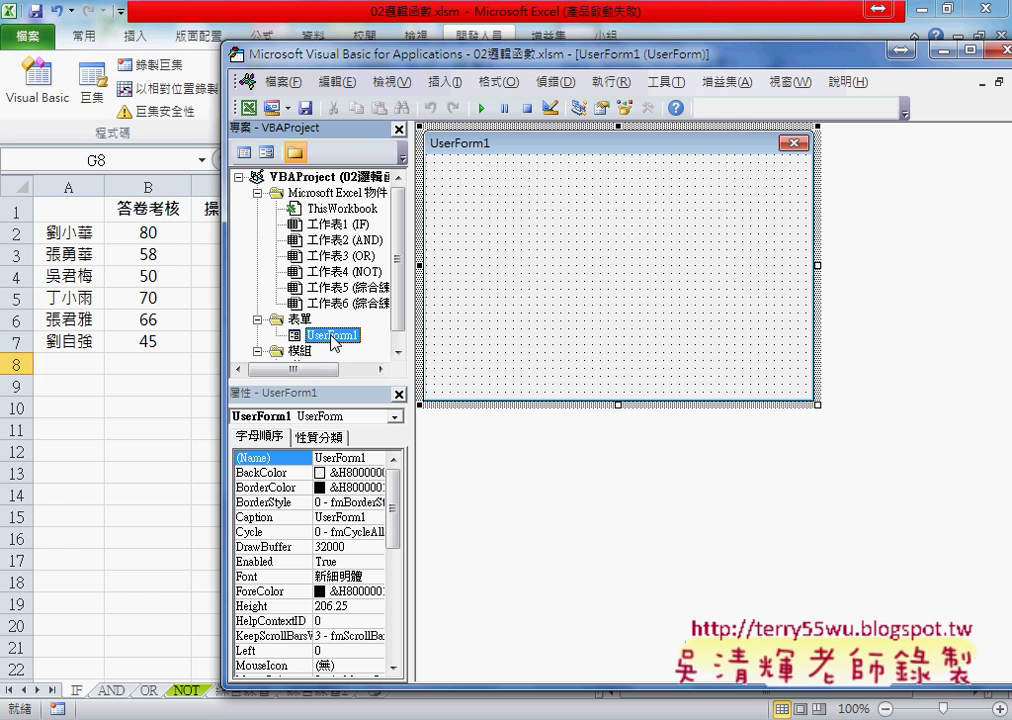
{"action": "left_click", "coordinate": [301, 459]}
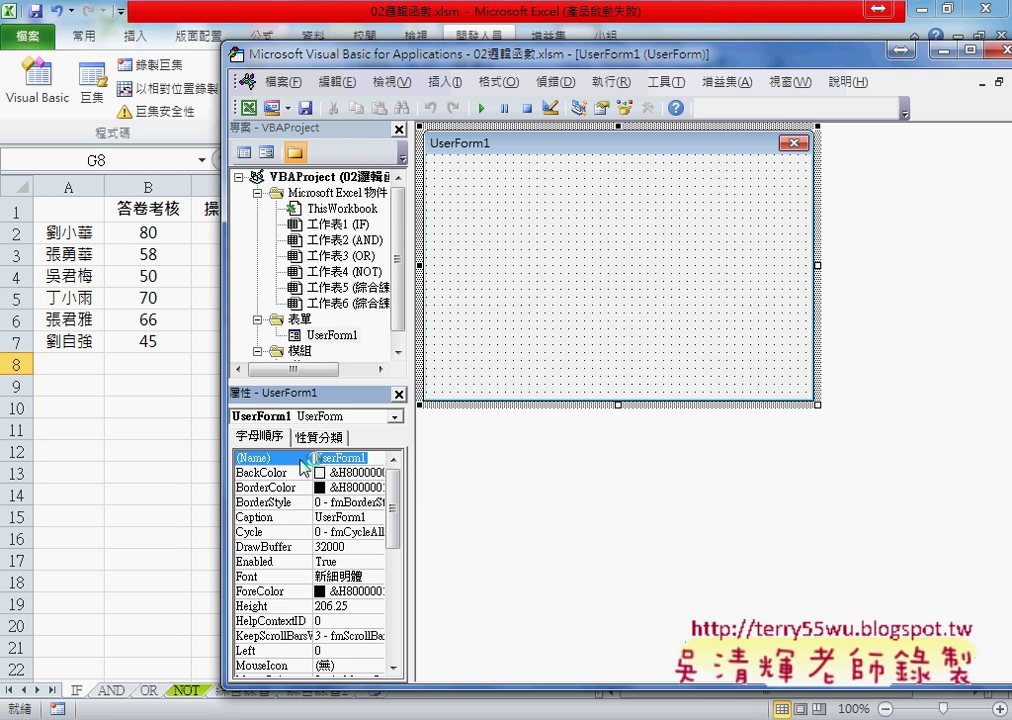
{"action": "type", "text": "home"}
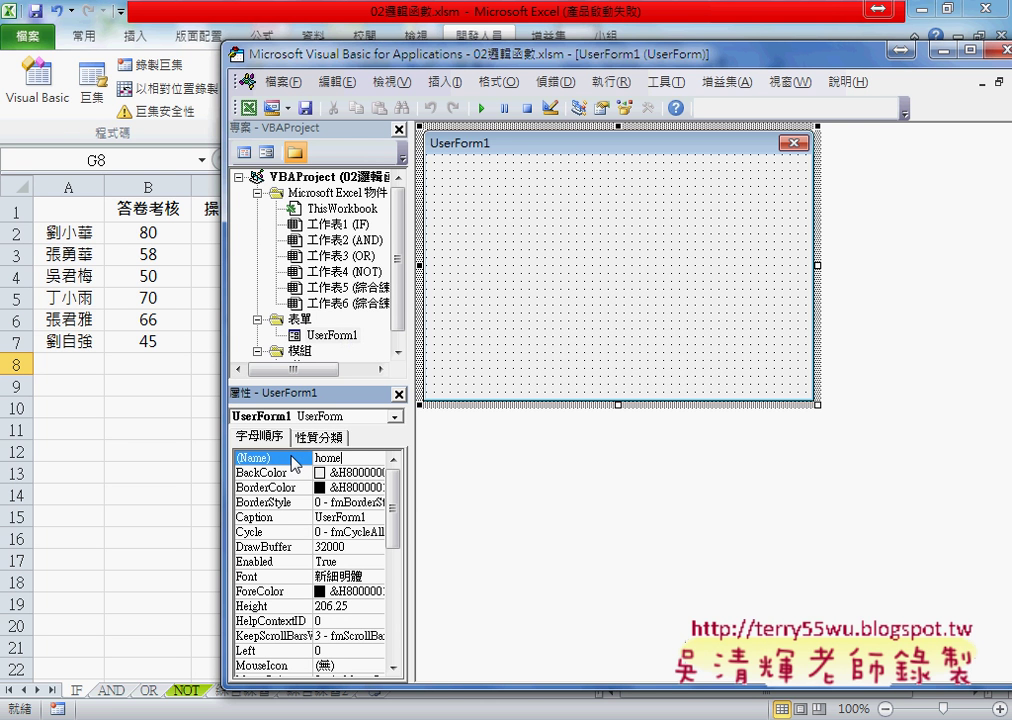
{"action": "key", "text": "Return"}
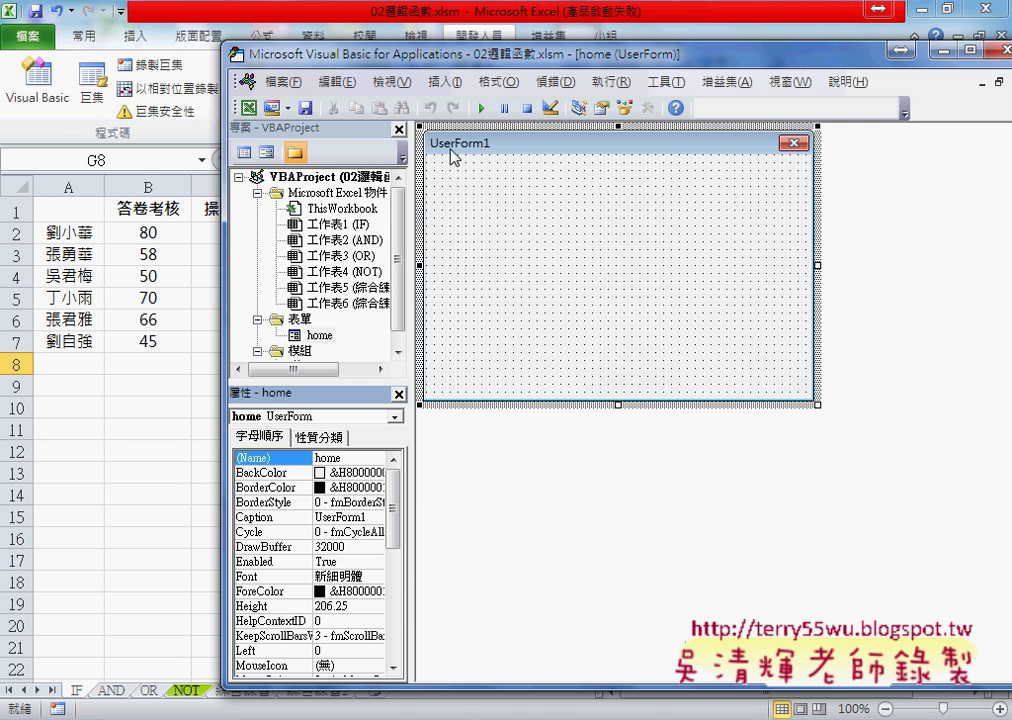
Step: Replace the form's Caption UserForm1 with 成績系統, correcting the IME conversion
{"action": "left_click", "coordinate": [264, 519]}
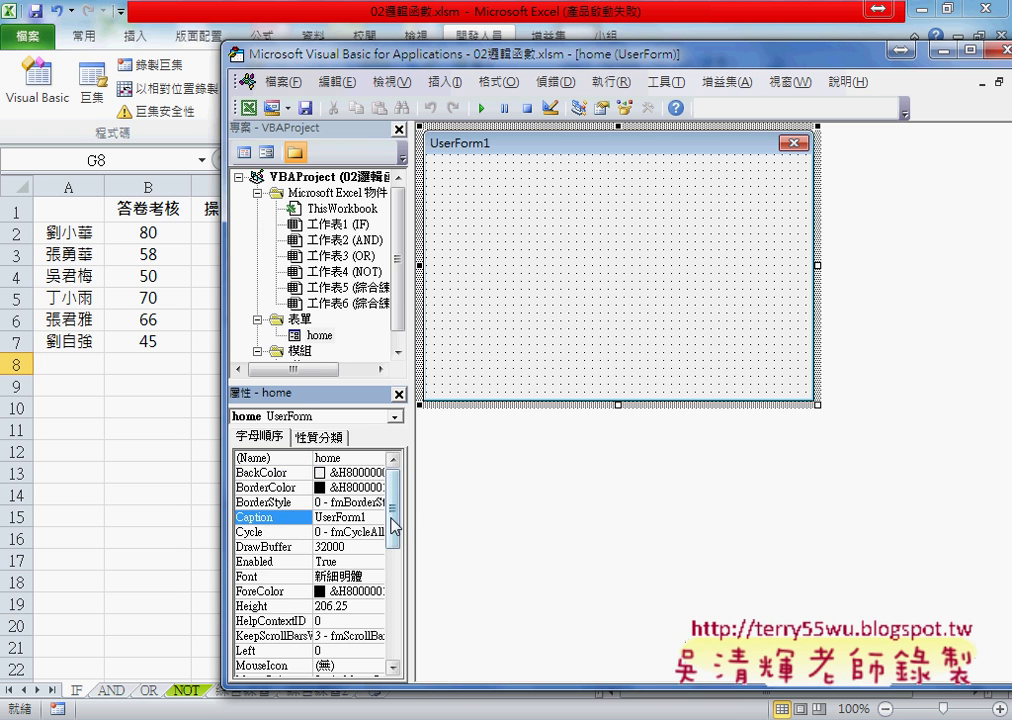
{"action": "left_click_drag", "start_coordinate": [412, 518], "coordinate": [455, 518]}
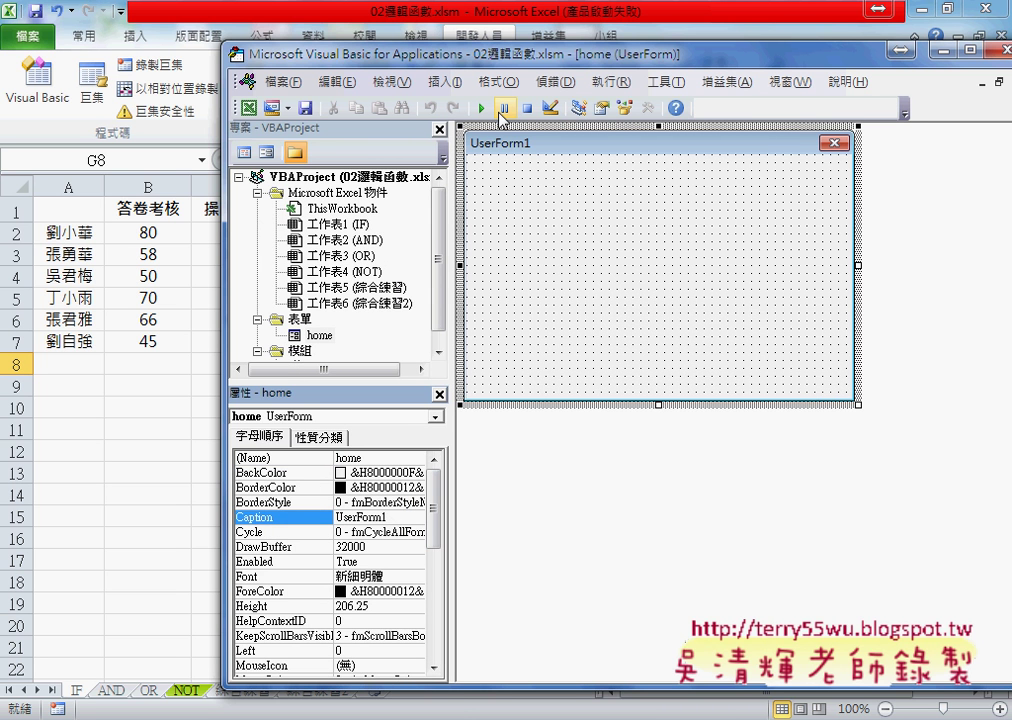
{"action": "double_click", "coordinate": [321, 521]}
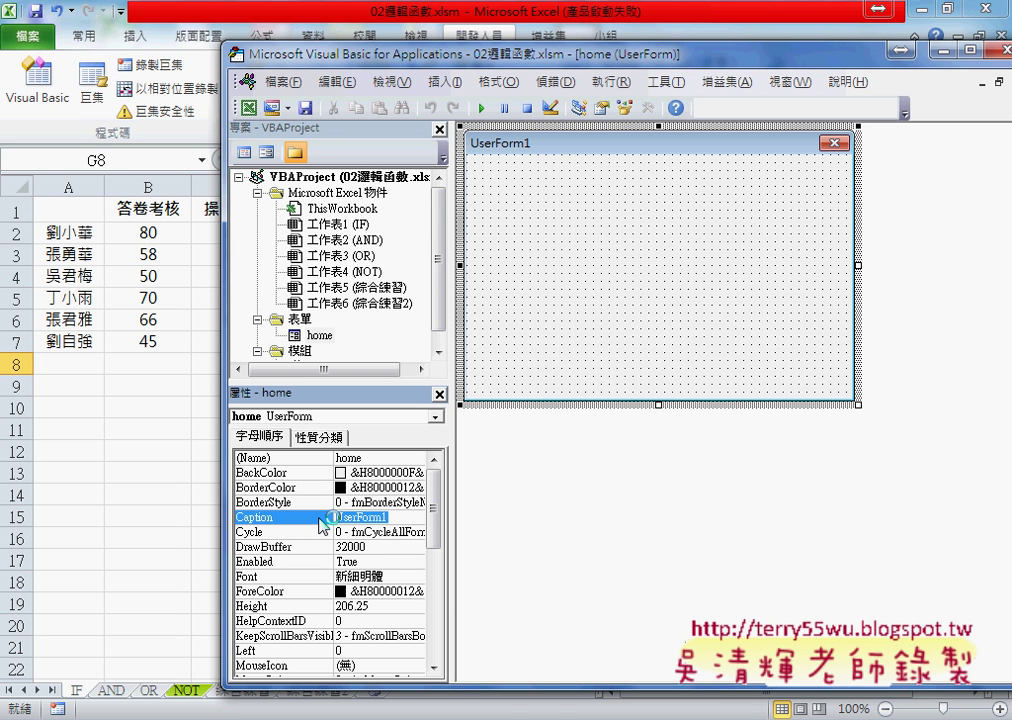
{"action": "key", "text": "BackSpace"}
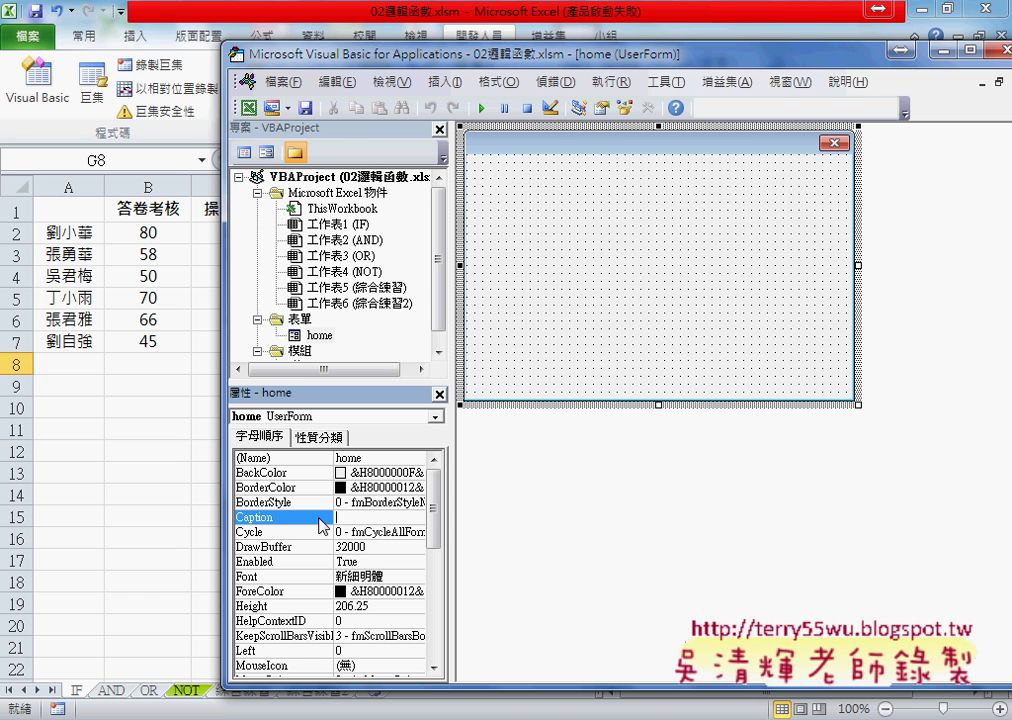
{"action": "type", "text": "乘標系"}
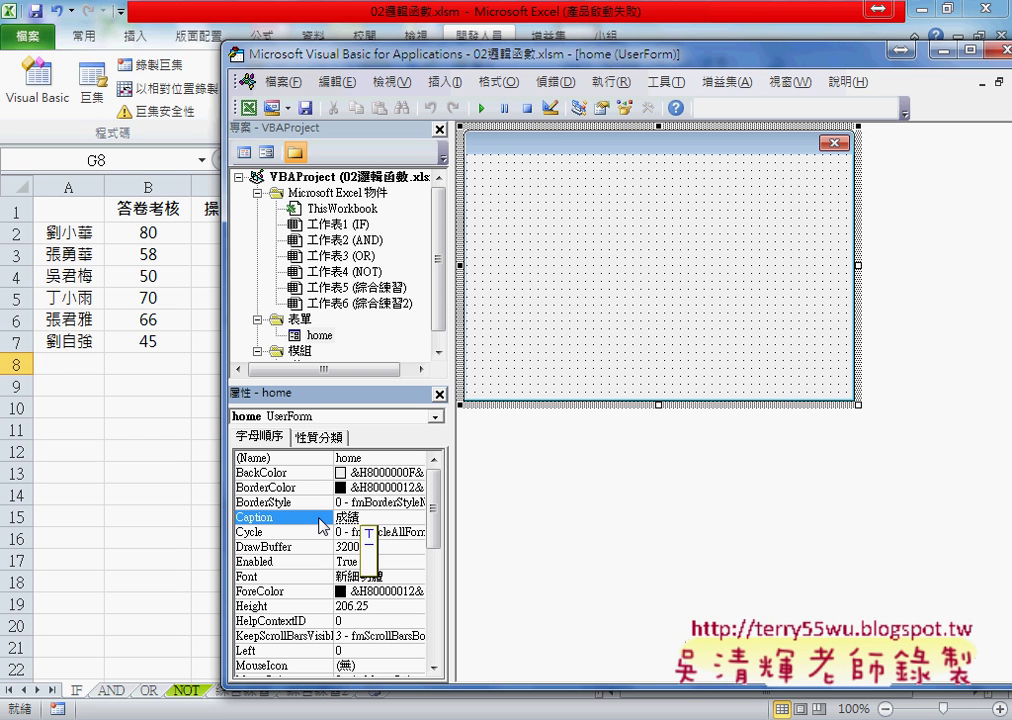
{"action": "type", "text": "統"}
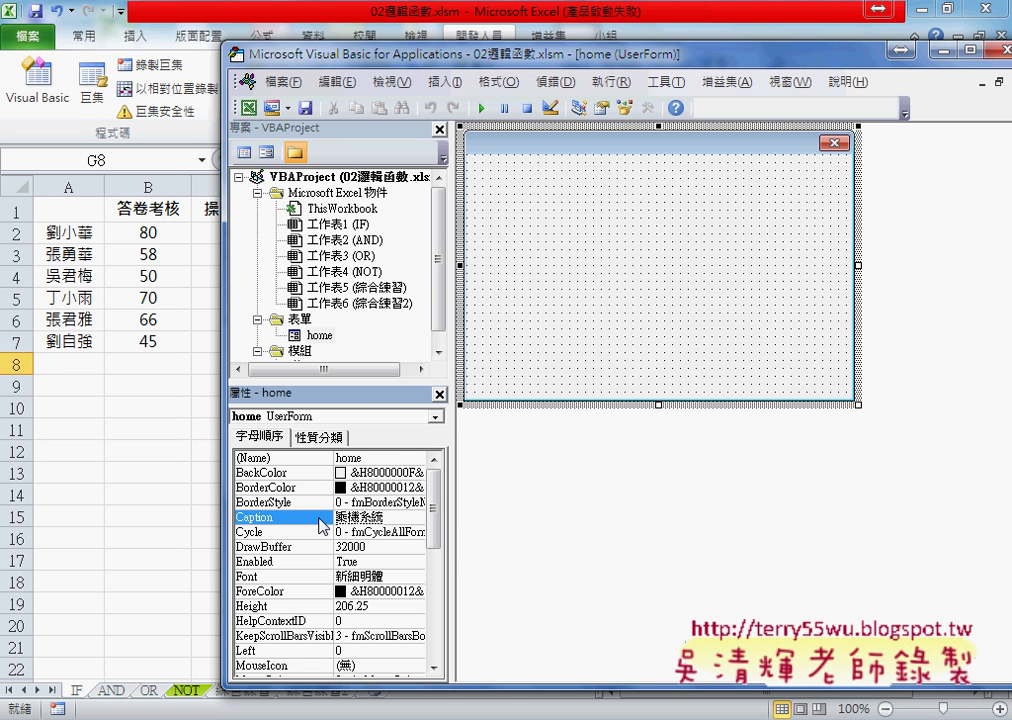
{"action": "key", "text": "Down"}
{"action": "key", "text": "Return"}
{"action": "key", "text": "Return"}
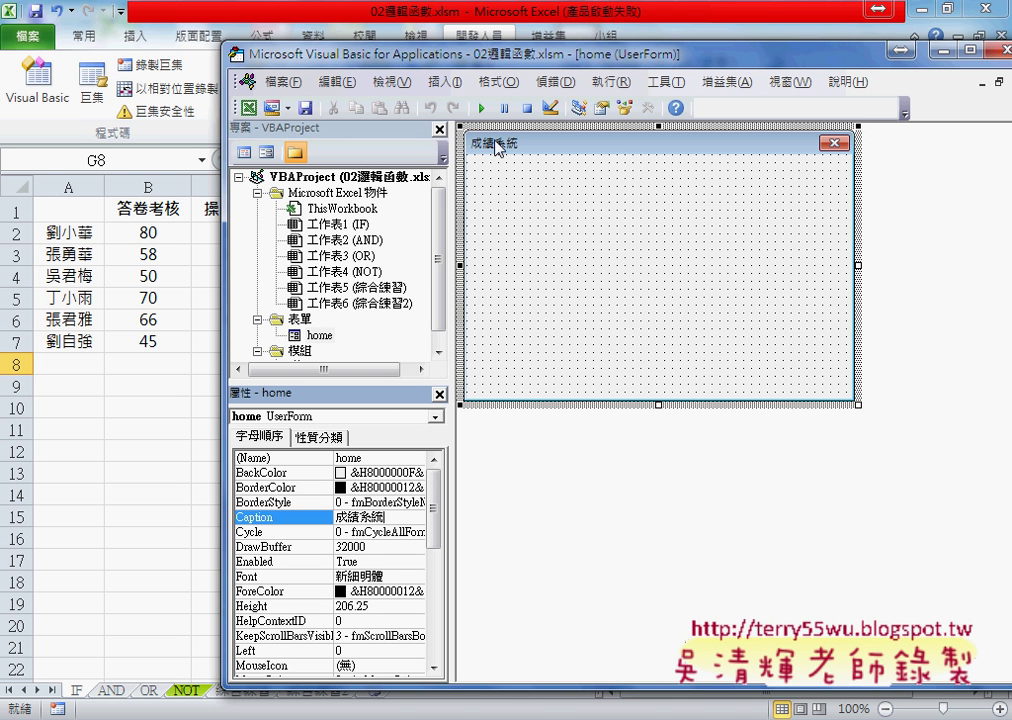
{"action": "left_click", "coordinate": [619, 268]}
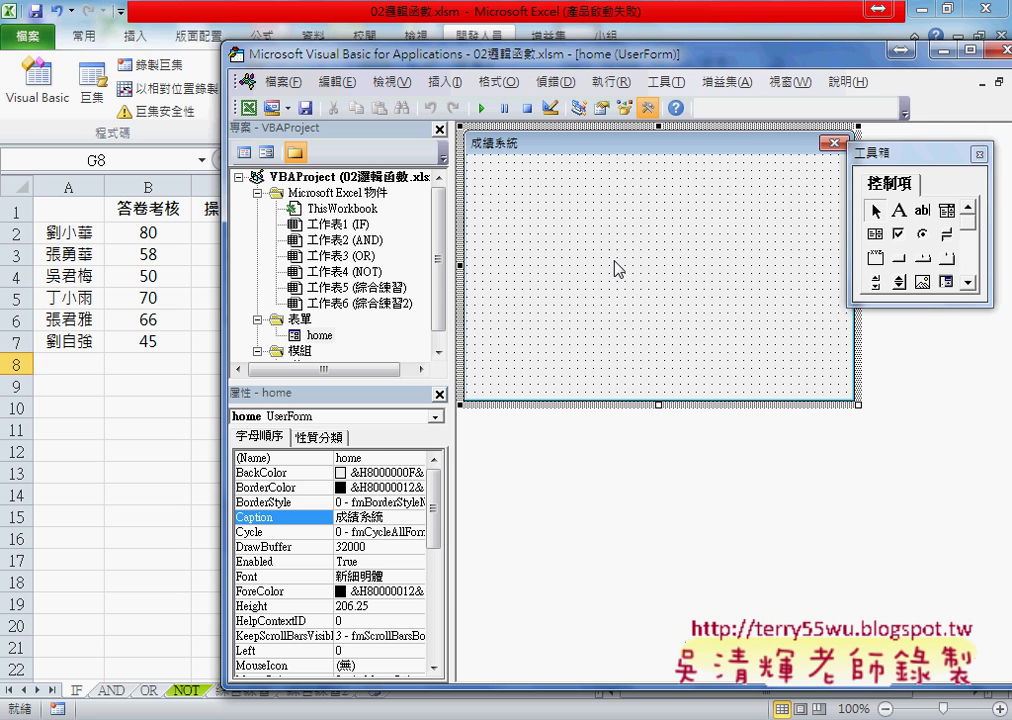
Step: Set the 成績系統 form's BackColor to the light green palette swatch (&H00C0FFC0)
{"action": "left_click", "coordinate": [275, 475]}
{"action": "left_click", "coordinate": [415, 473]}
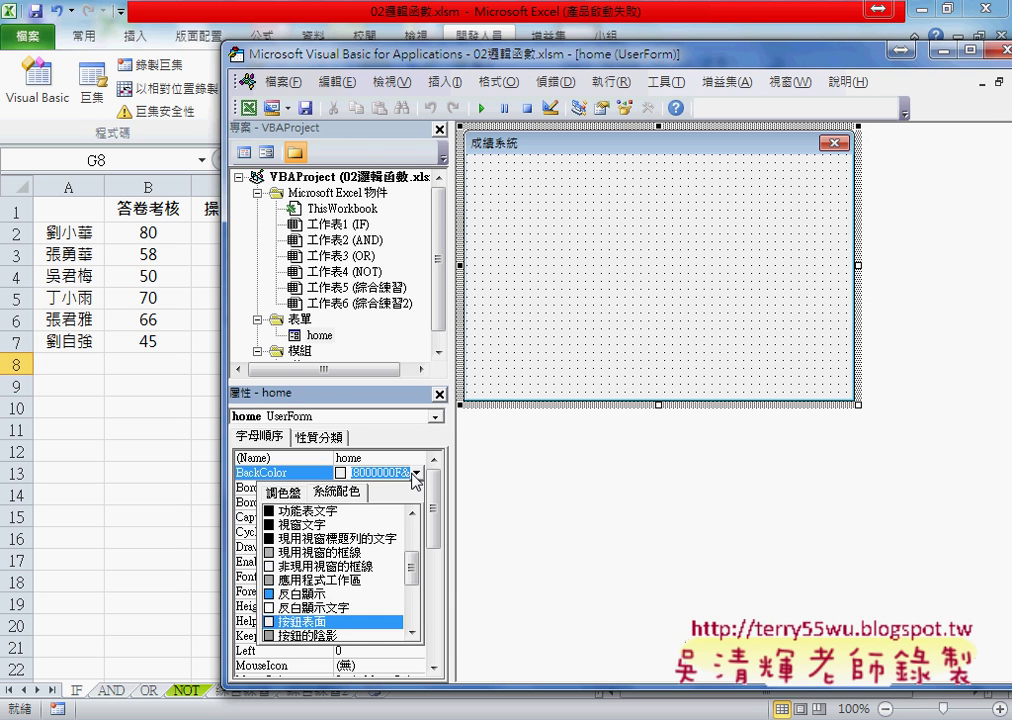
{"action": "left_click", "coordinate": [284, 493]}
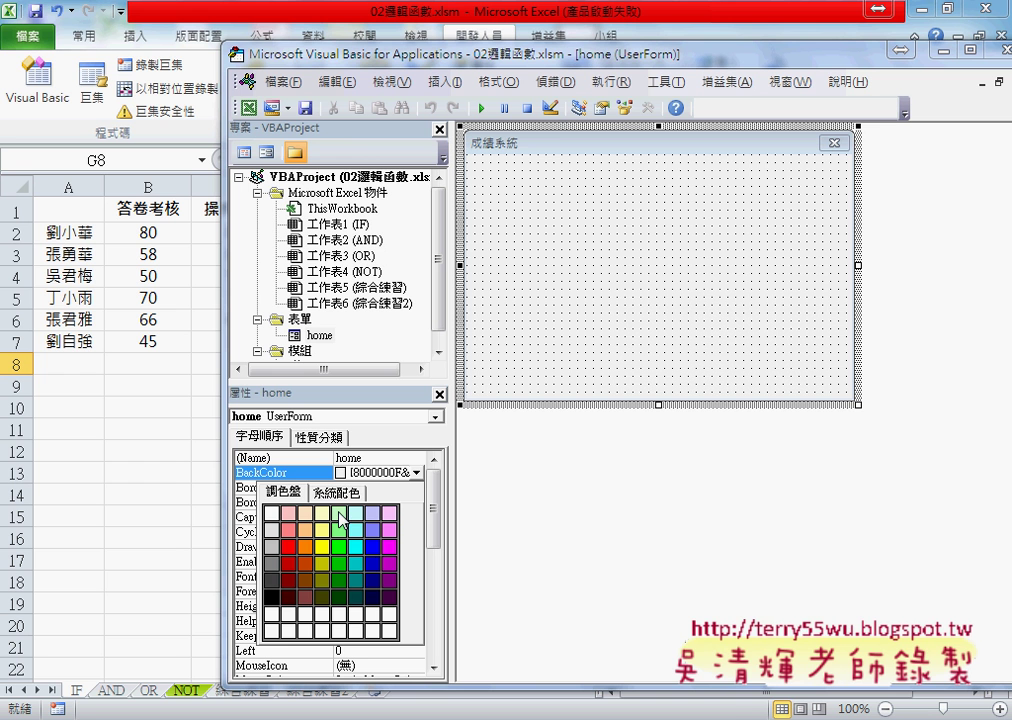
{"action": "left_click", "coordinate": [337, 493]}
{"action": "left_click", "coordinate": [285, 494]}
{"action": "left_click", "coordinate": [339, 513]}
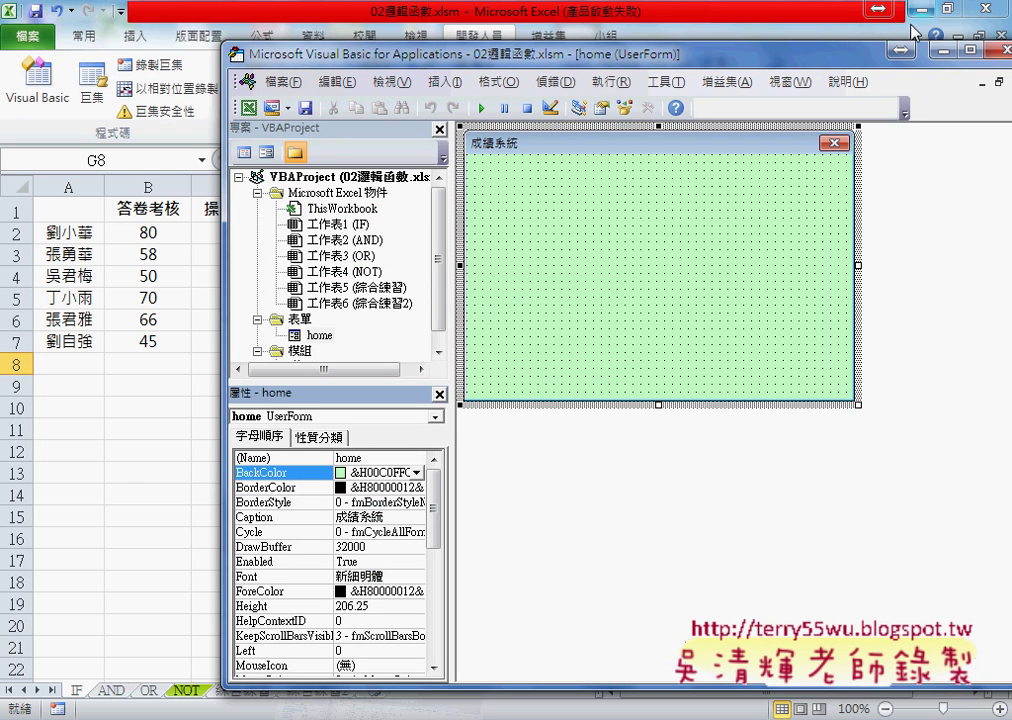
Step: Rearrange the editor windows and bring the Toolbox back from the View menu
{"action": "left_click_drag", "start_coordinate": [480, 50], "coordinate": [282, 50]}
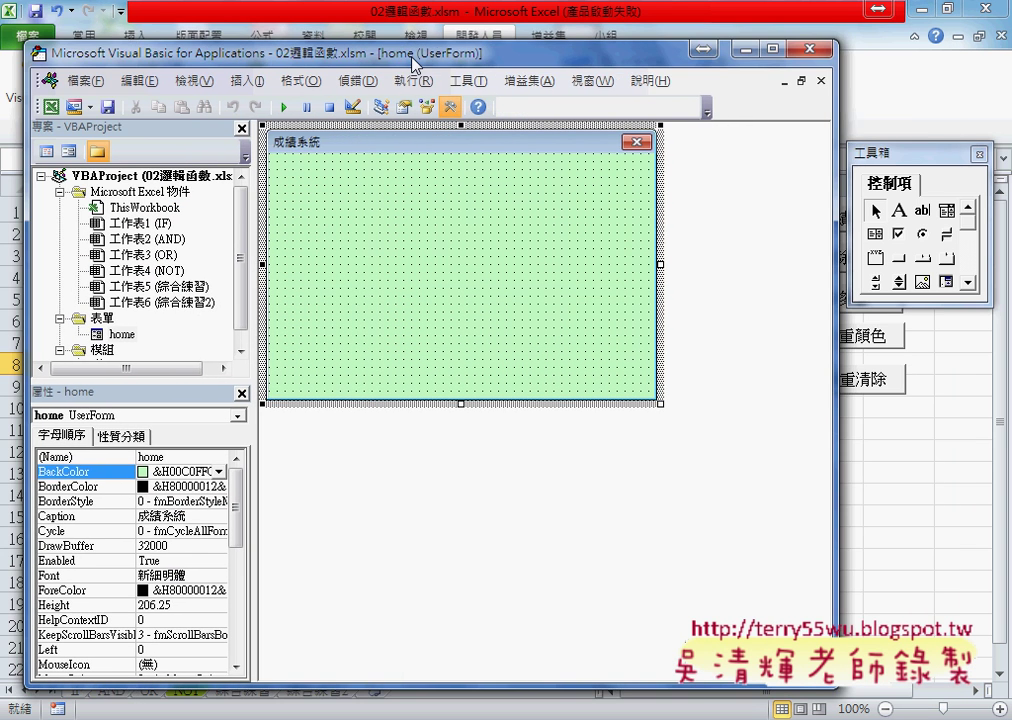
{"action": "left_click_drag", "start_coordinate": [898, 166], "coordinate": [731, 155]}
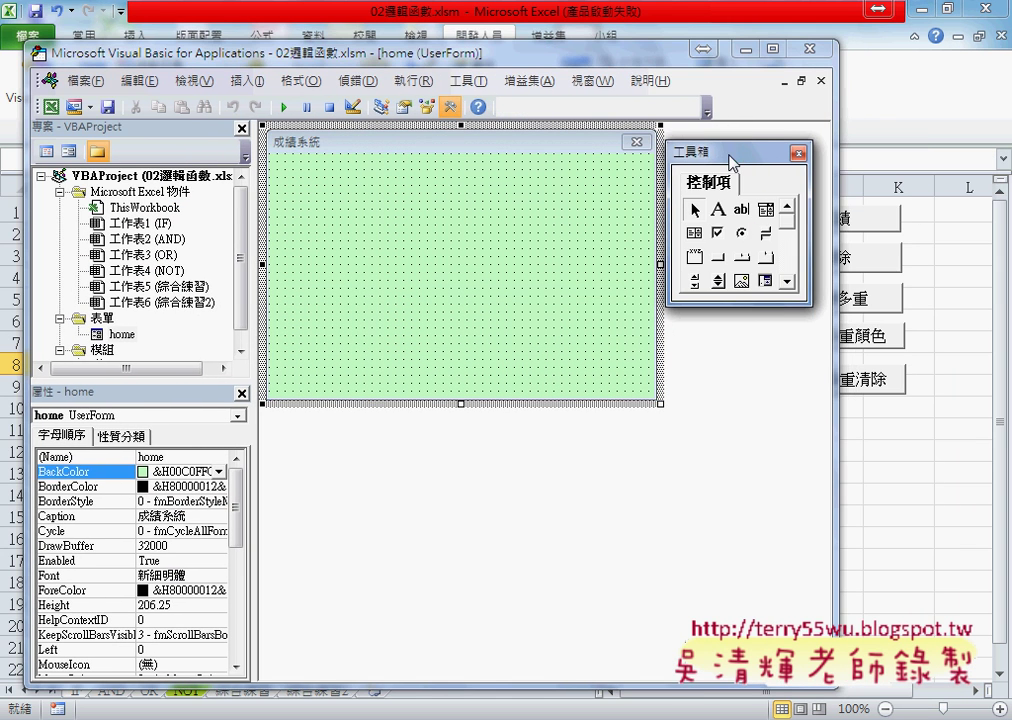
{"action": "left_click", "coordinate": [797, 153]}
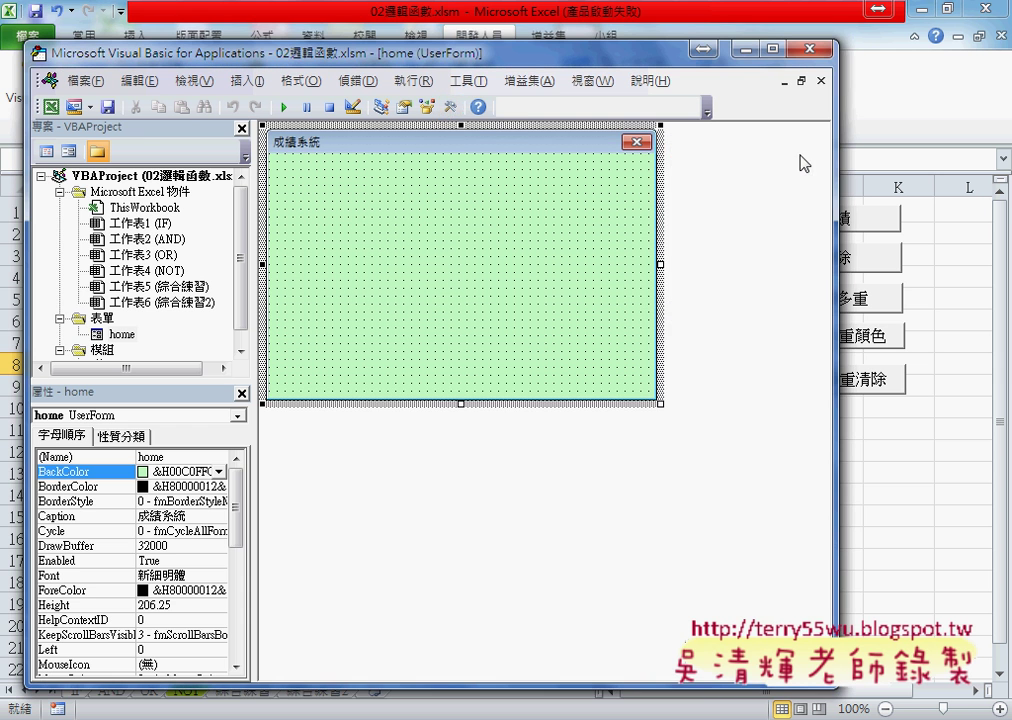
{"action": "left_click", "coordinate": [451, 106]}
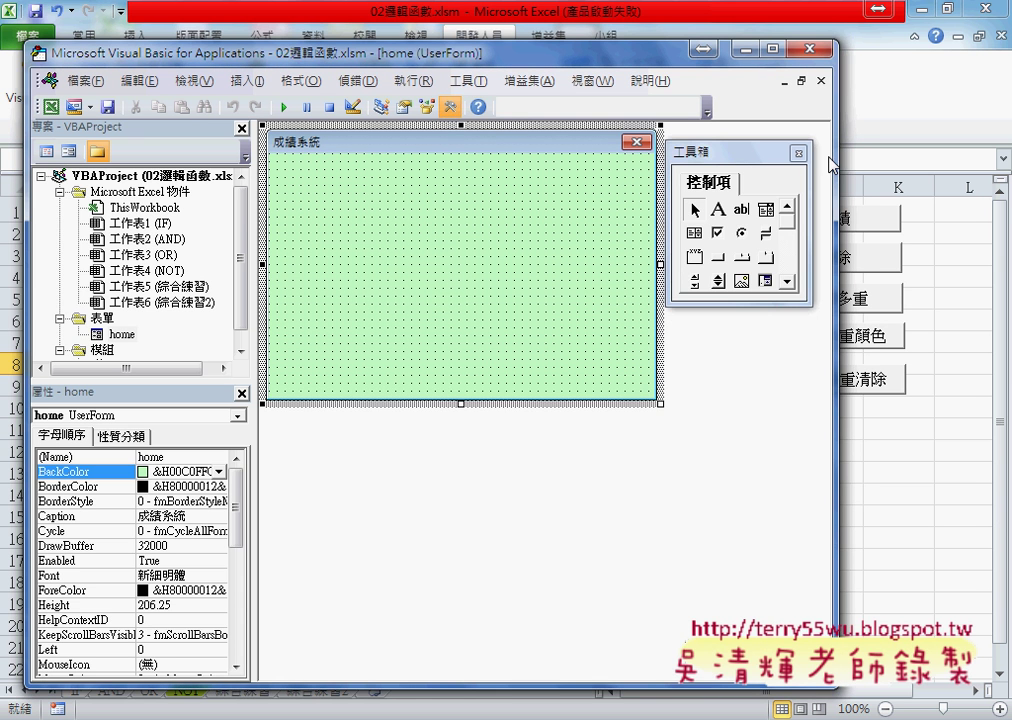
{"action": "left_click", "coordinate": [797, 153]}
{"action": "left_click", "coordinate": [195, 80]}
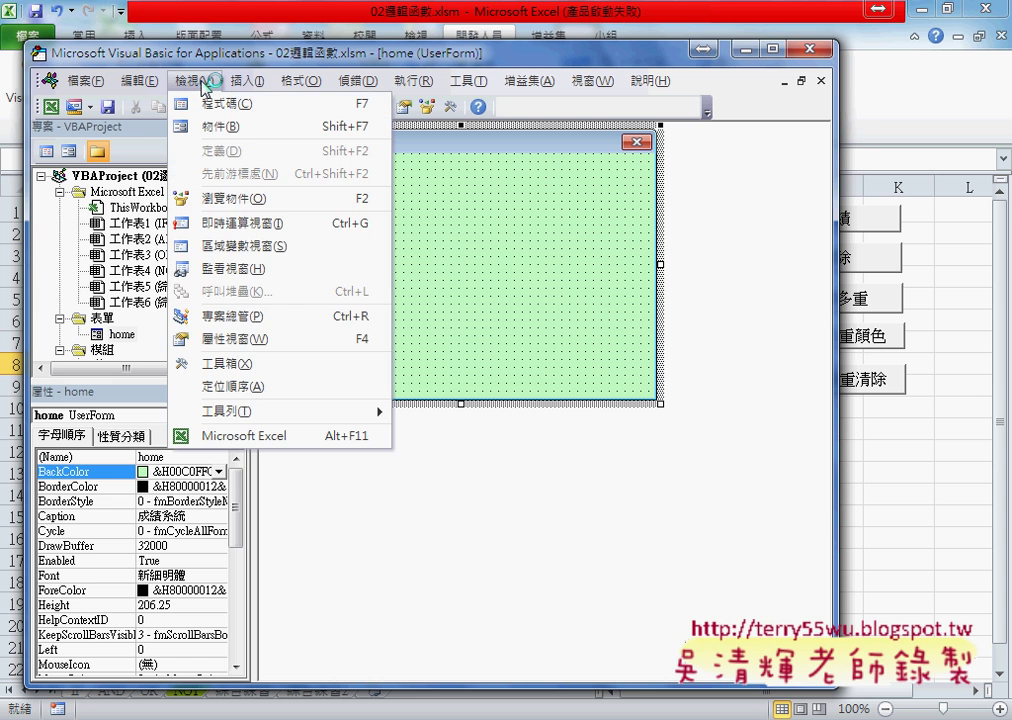
{"action": "left_click", "coordinate": [230, 364]}
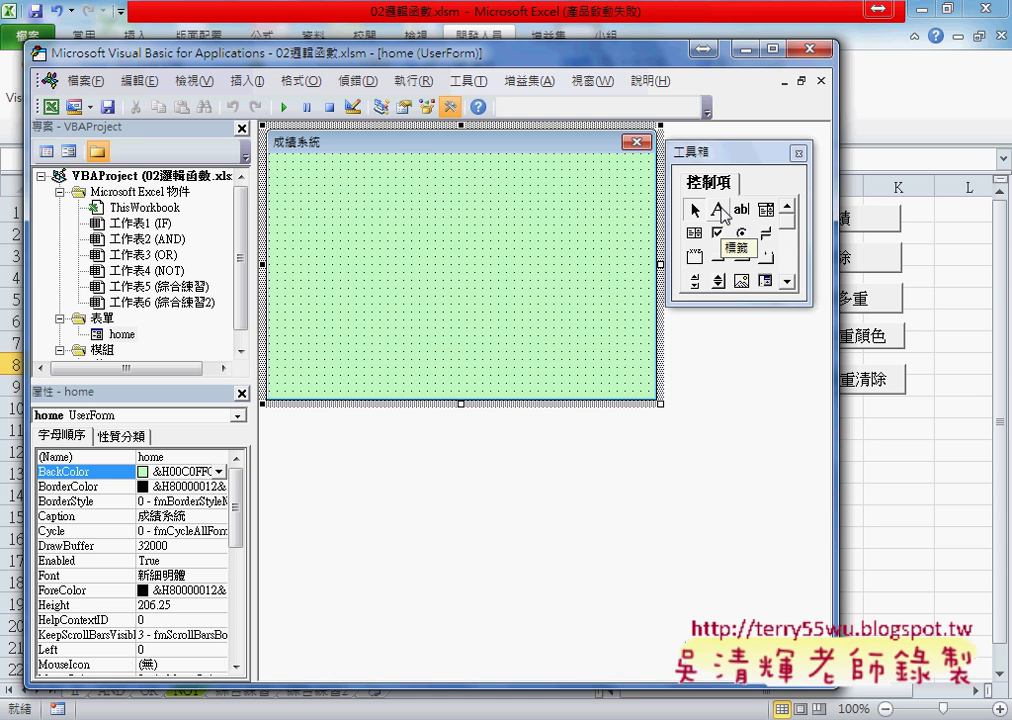
Step: Draw a label near the form's top-left and make it shorter
{"action": "left_click", "coordinate": [720, 207]}
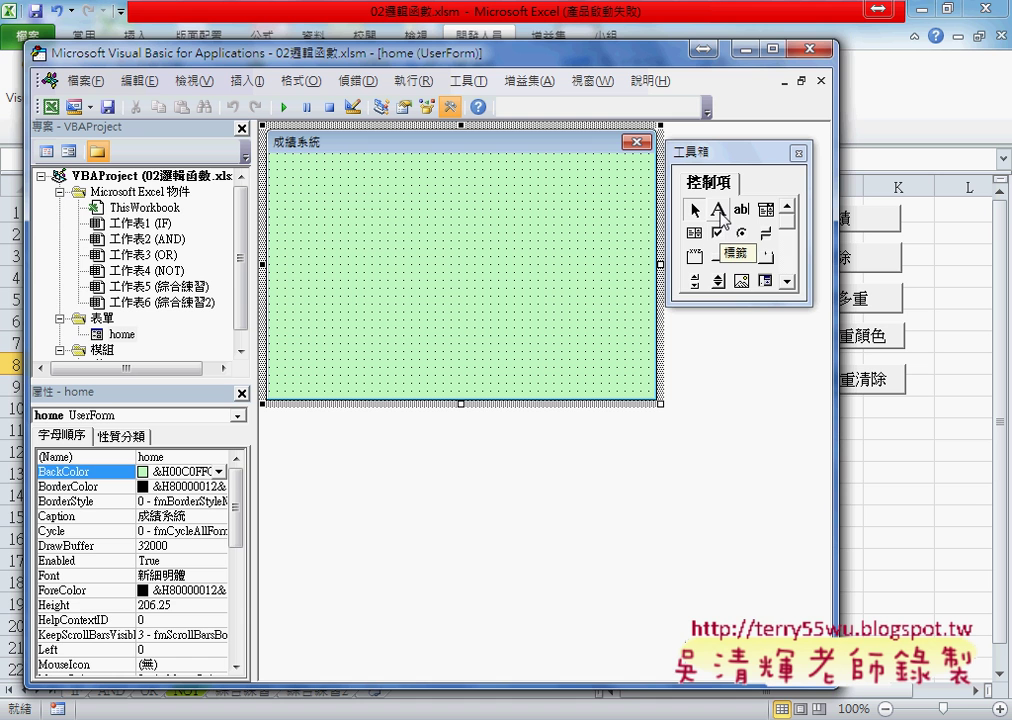
{"action": "left_click", "coordinate": [718, 210]}
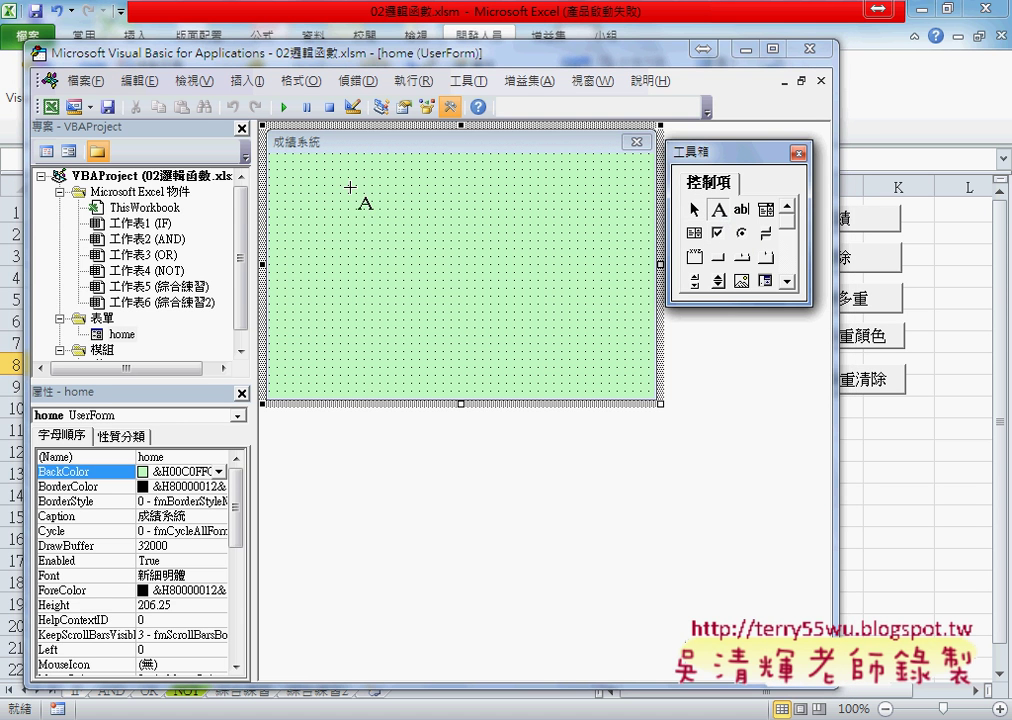
{"action": "left_click_drag", "start_coordinate": [301, 178], "coordinate": [418, 215]}
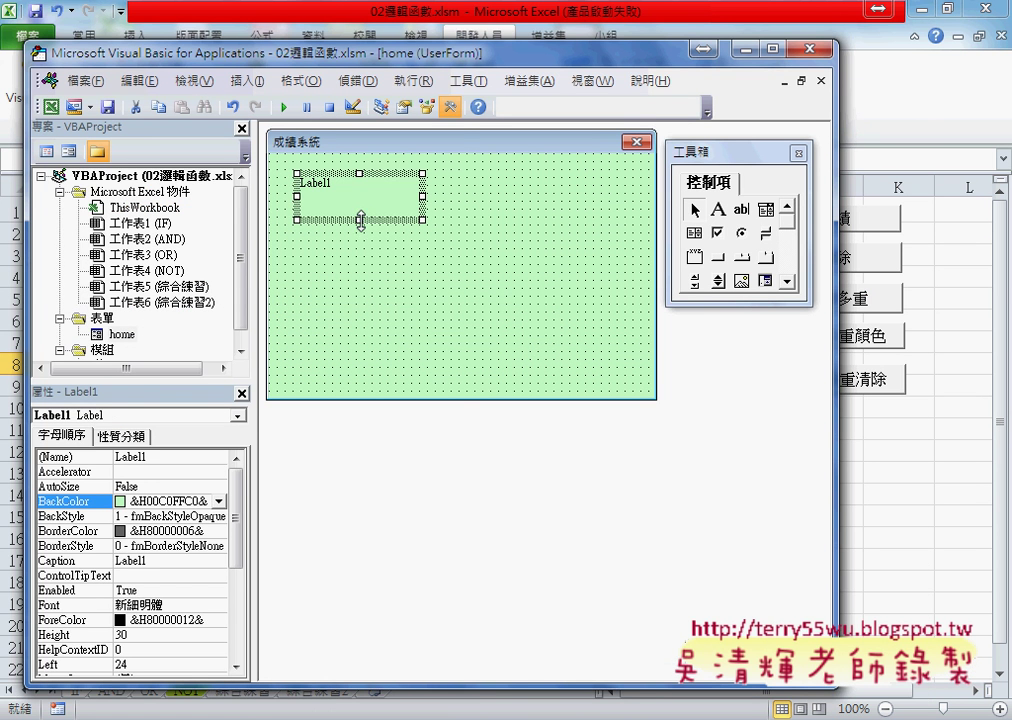
{"action": "left_click_drag", "start_coordinate": [361, 219], "coordinate": [361, 211]}
{"action": "left_click", "coordinate": [436, 251]}
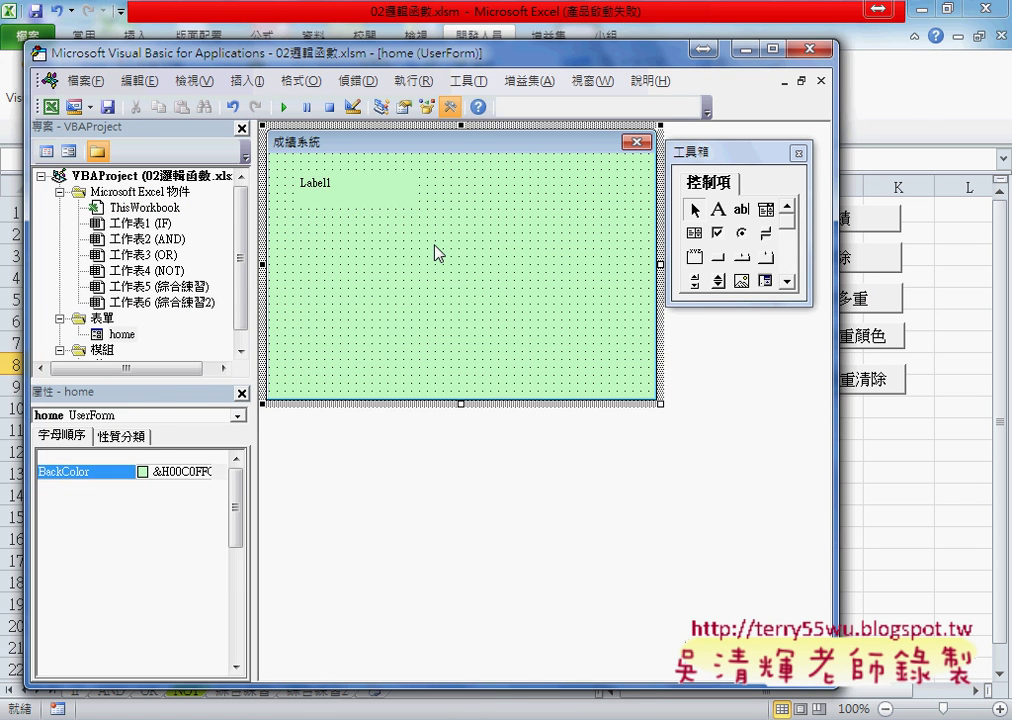
{"action": "left_click", "coordinate": [359, 203]}
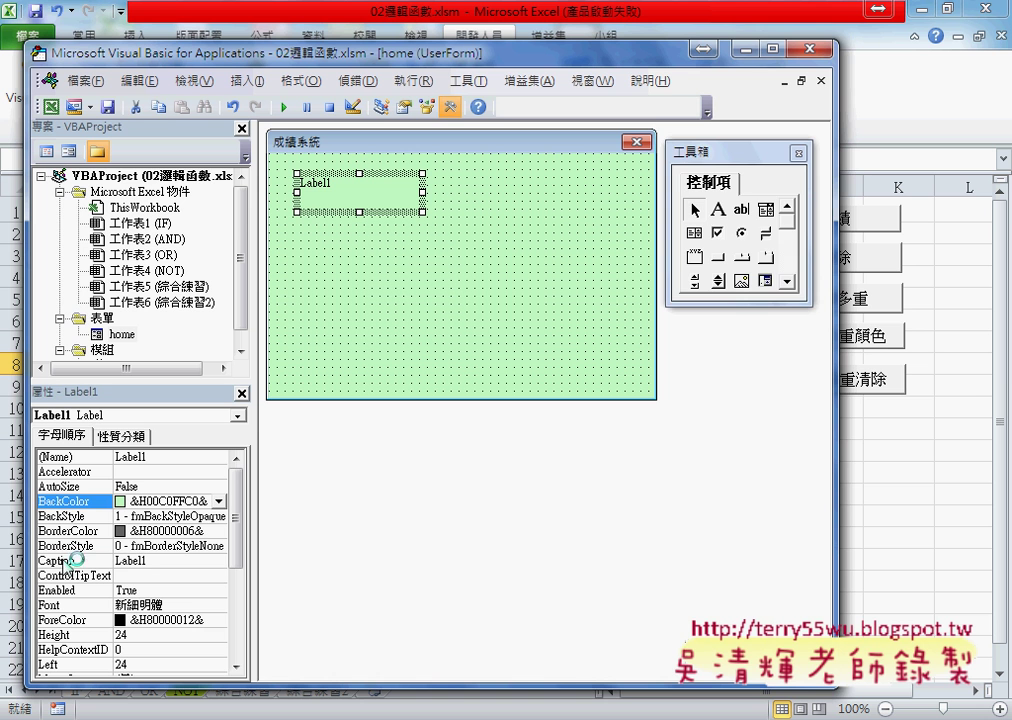
Step: Set the new label's Caption to 姓名
{"action": "left_click", "coordinate": [80, 561]}
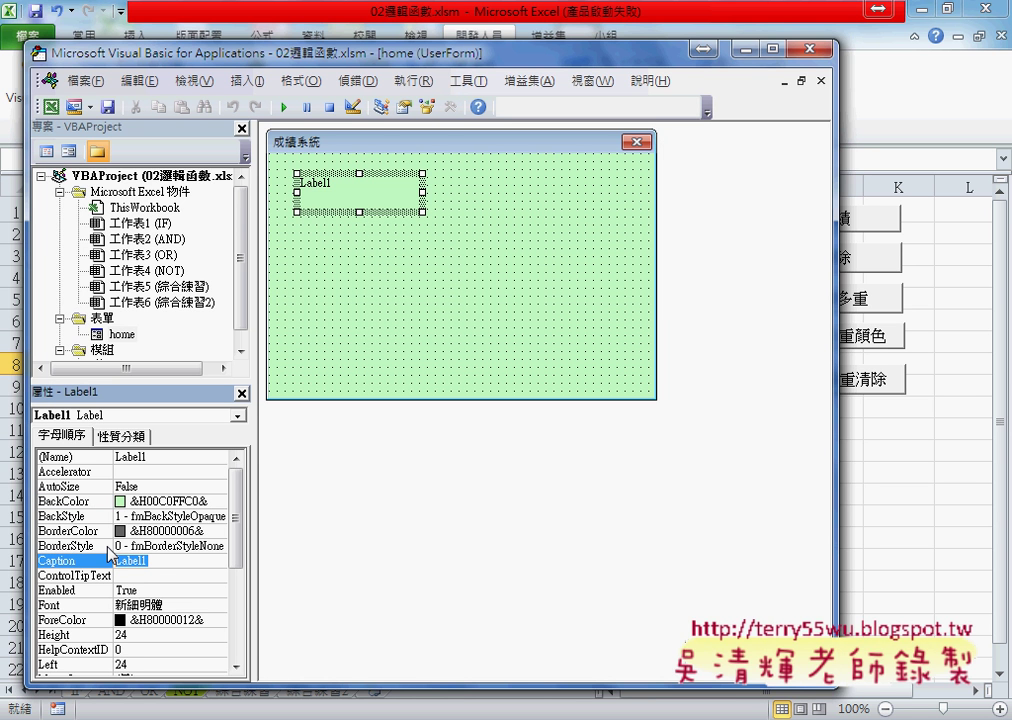
{"action": "type", "text": "姓名"}
{"action": "key", "text": "Return"}
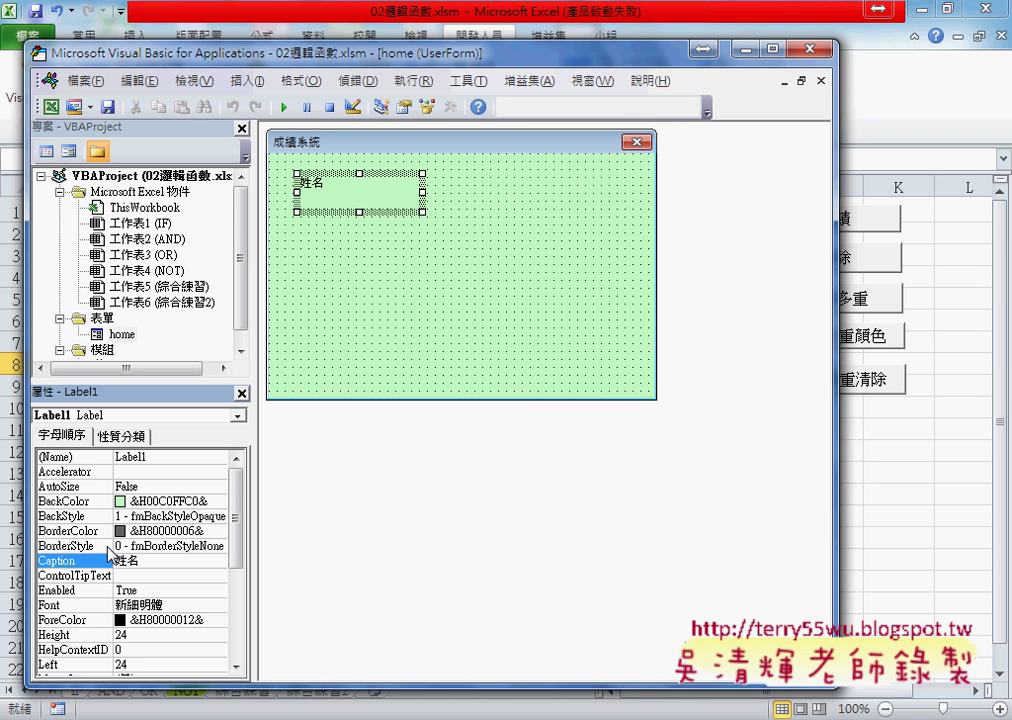
{"action": "double_click", "coordinate": [386, 200]}
{"action": "left_click_drag", "start_coordinate": [198, 382], "coordinate": [195, 348]}
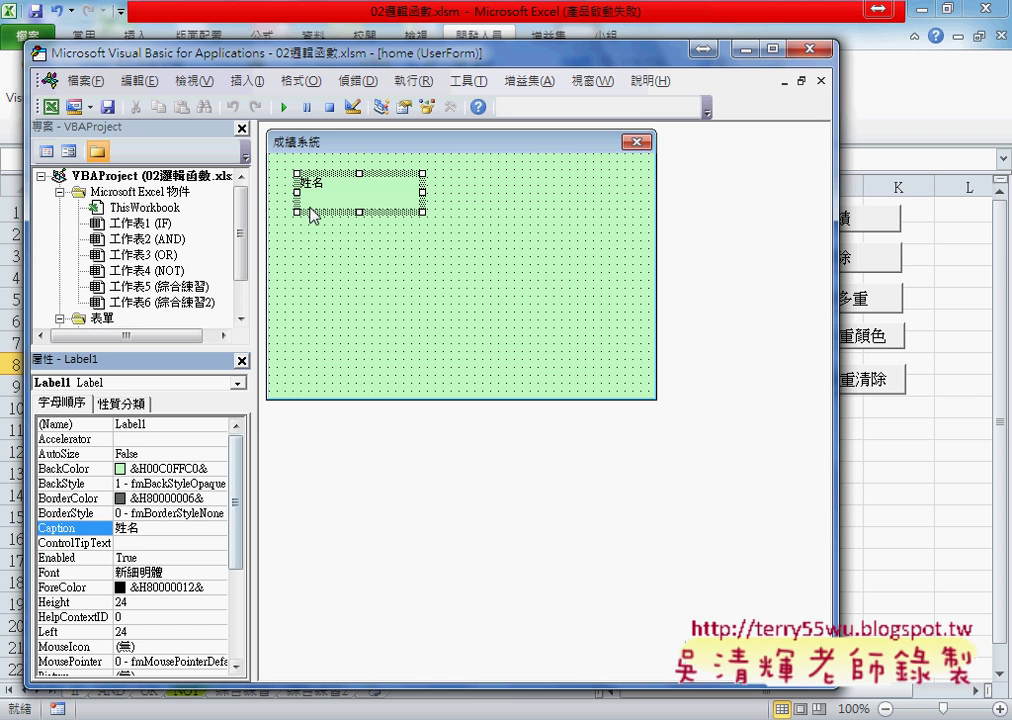
{"action": "double_click", "coordinate": [318, 203]}
{"action": "left_click", "coordinate": [55, 573]}
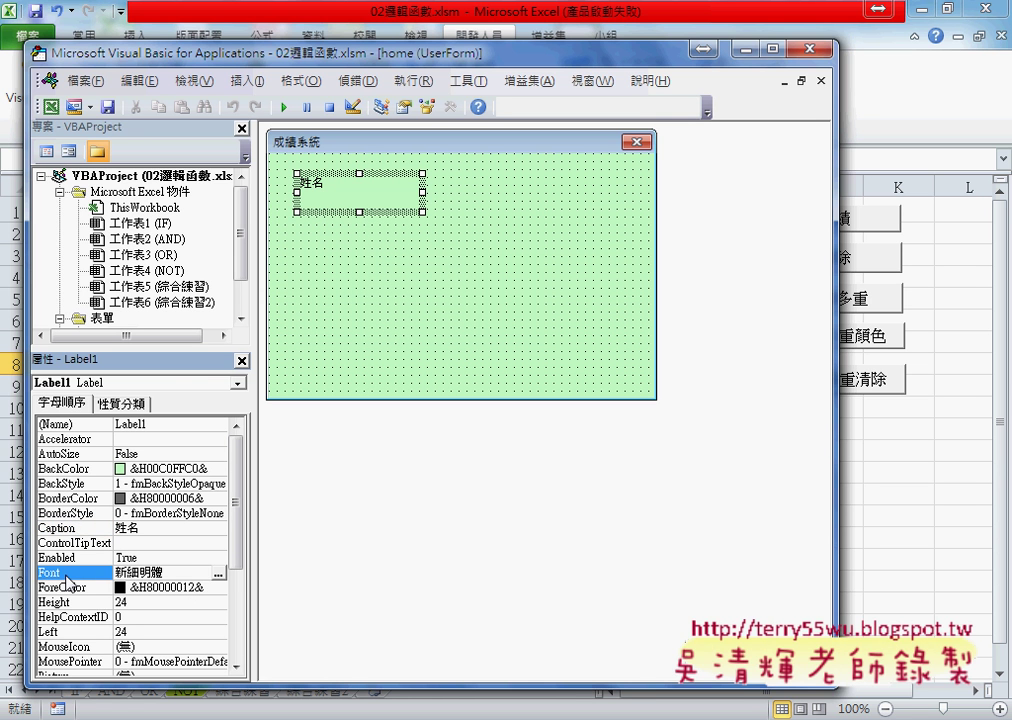
Step: Give the 姓名 label a 16-point font and shrink its height to fit the text
{"action": "left_click", "coordinate": [219, 575]}
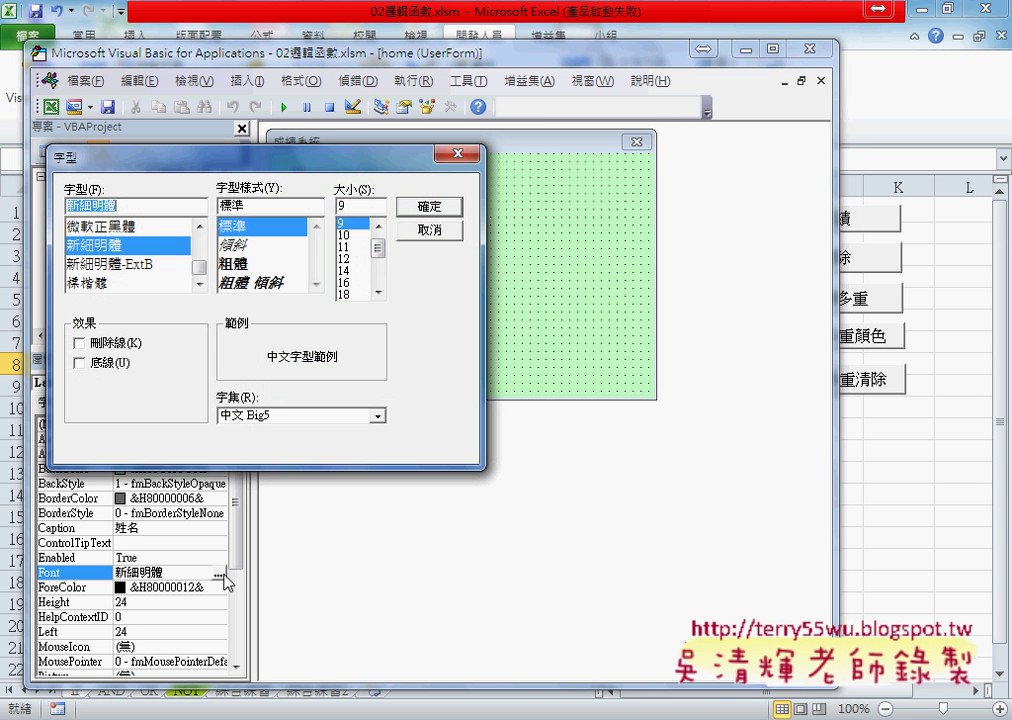
{"action": "left_click", "coordinate": [343, 294]}
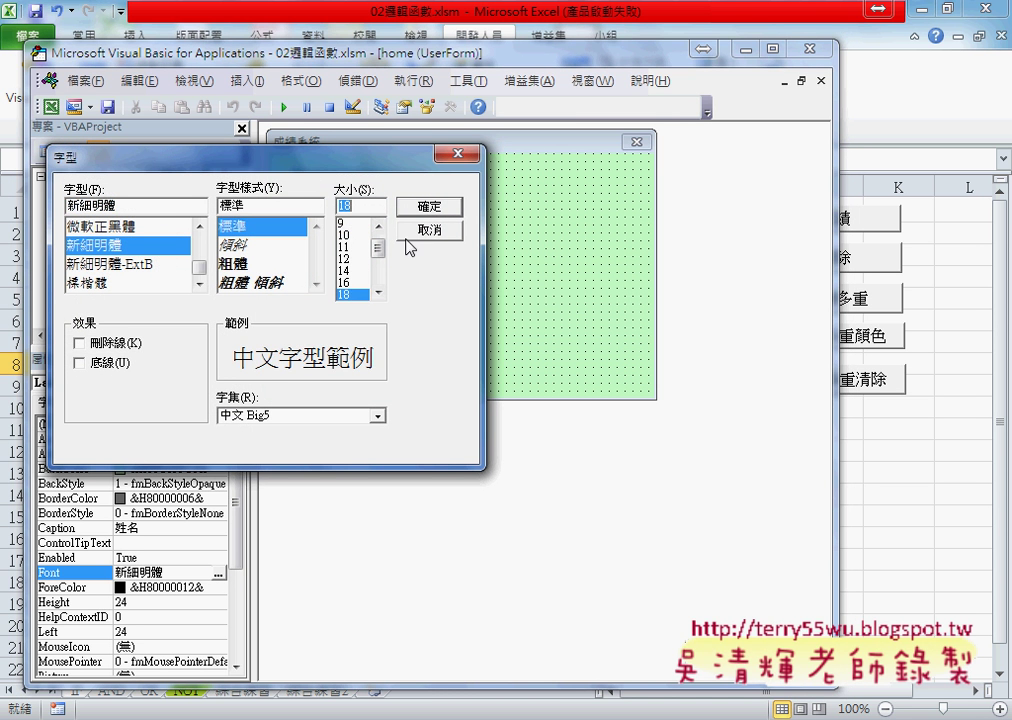
{"action": "left_click", "coordinate": [429, 206]}
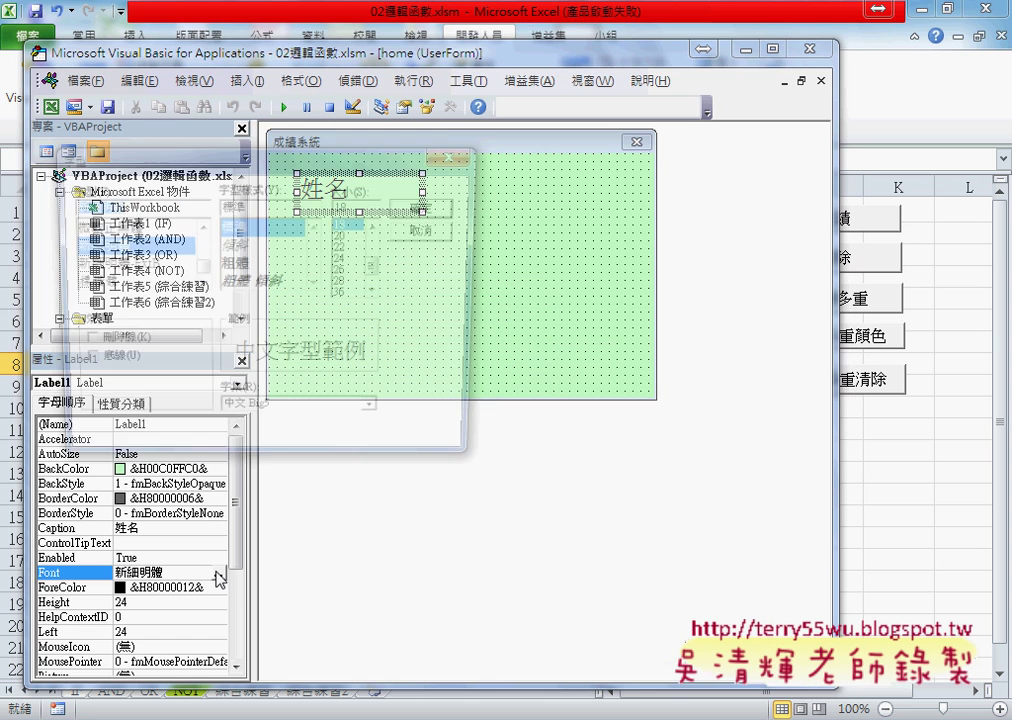
{"action": "left_click", "coordinate": [343, 222]}
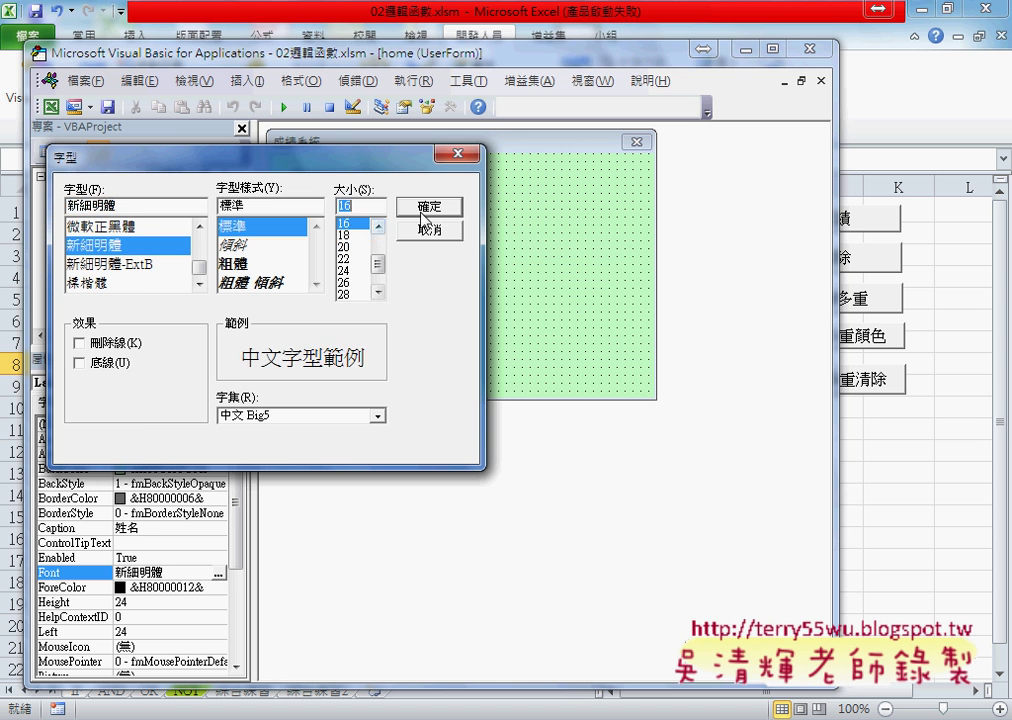
{"action": "left_click", "coordinate": [428, 208]}
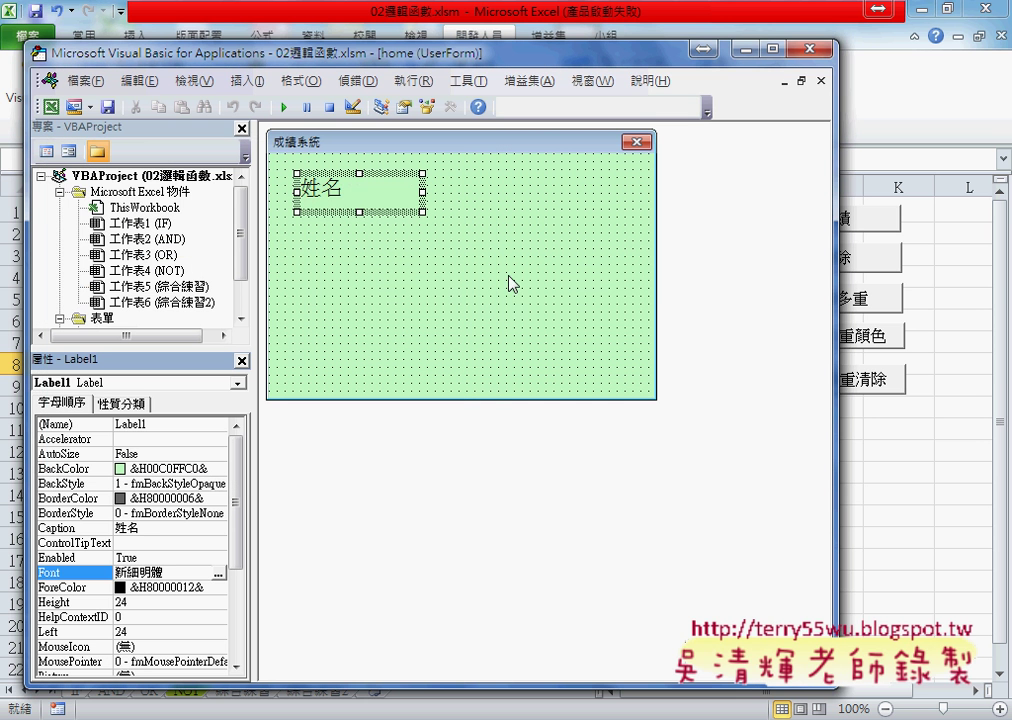
{"action": "left_click", "coordinate": [361, 207]}
{"action": "left_click_drag", "start_coordinate": [361, 206], "coordinate": [361, 198]}
{"action": "left_click", "coordinate": [378, 254]}
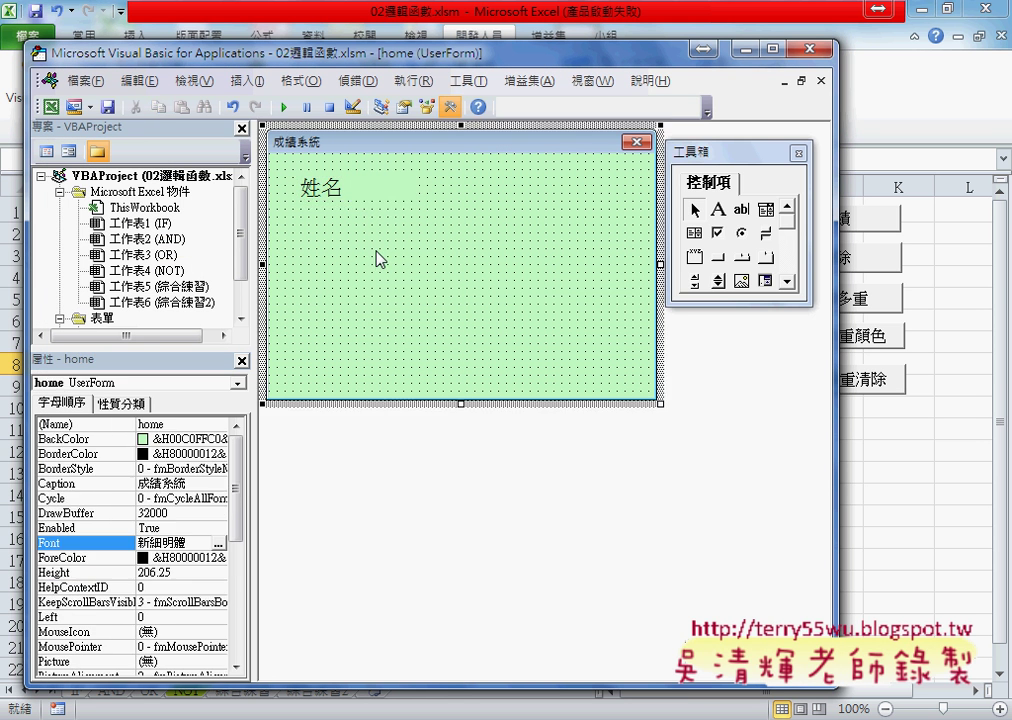
{"action": "left_click", "coordinate": [389, 197]}
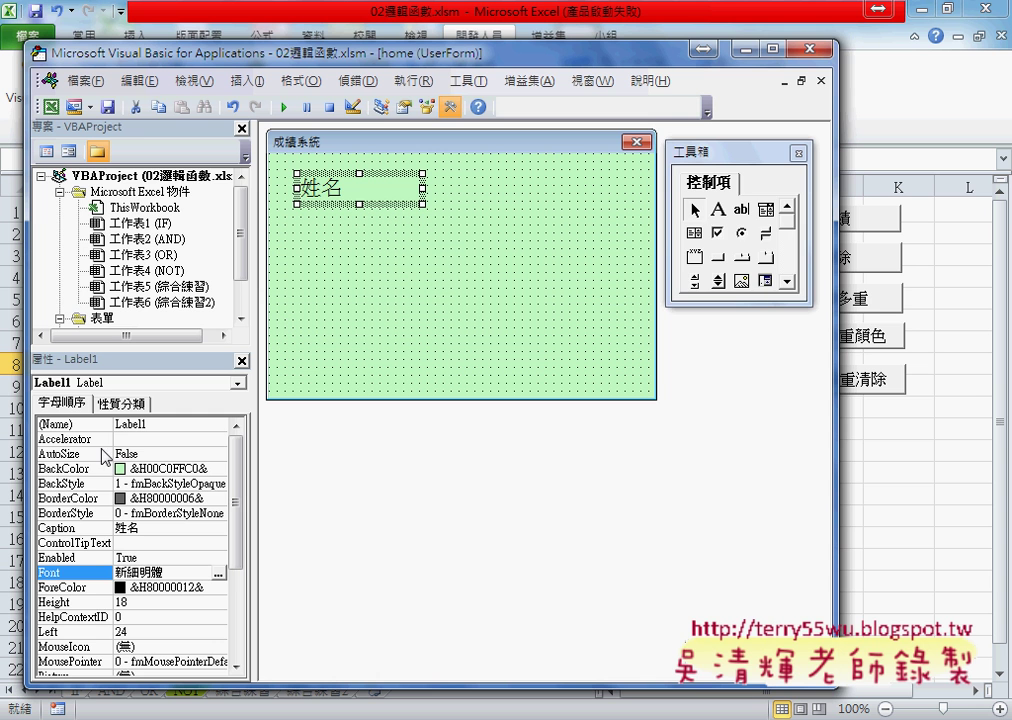
Step: Make the 姓名 label's background light grey (&H00E0E0E0) and narrow it slightly
{"action": "left_click", "coordinate": [68, 470]}
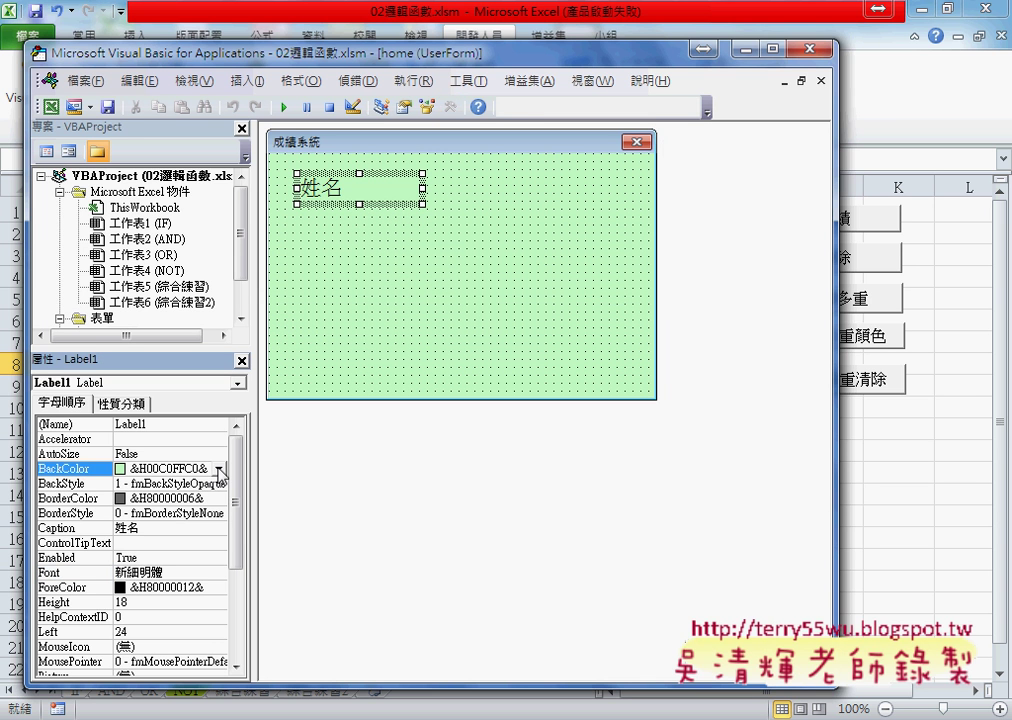
{"action": "left_click", "coordinate": [219, 469]}
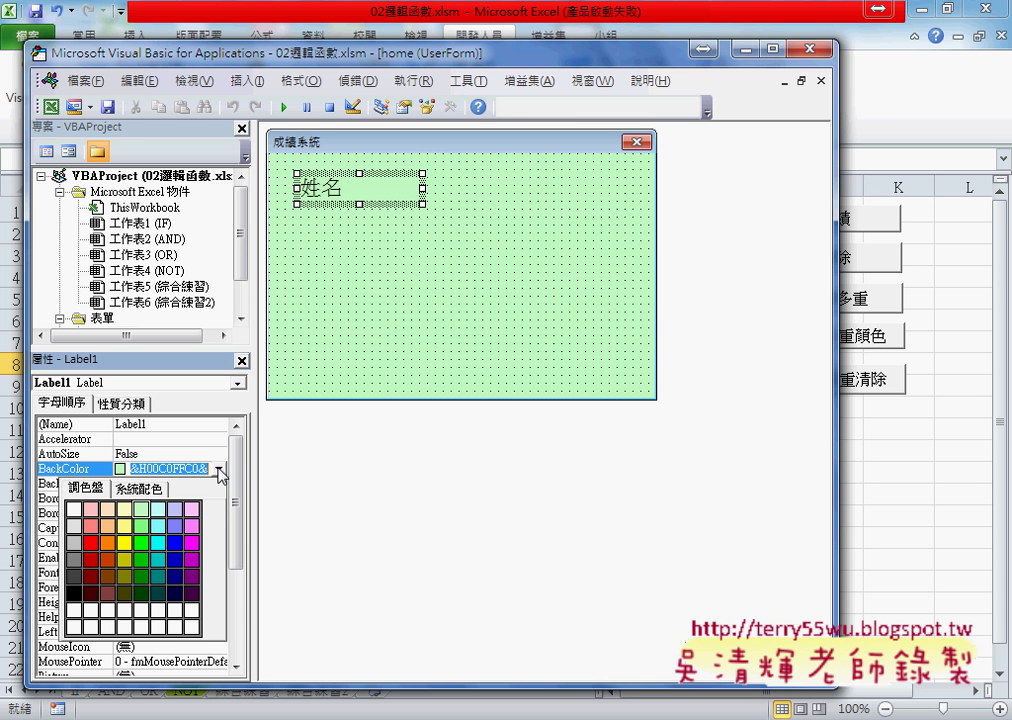
{"action": "left_click", "coordinate": [77, 525]}
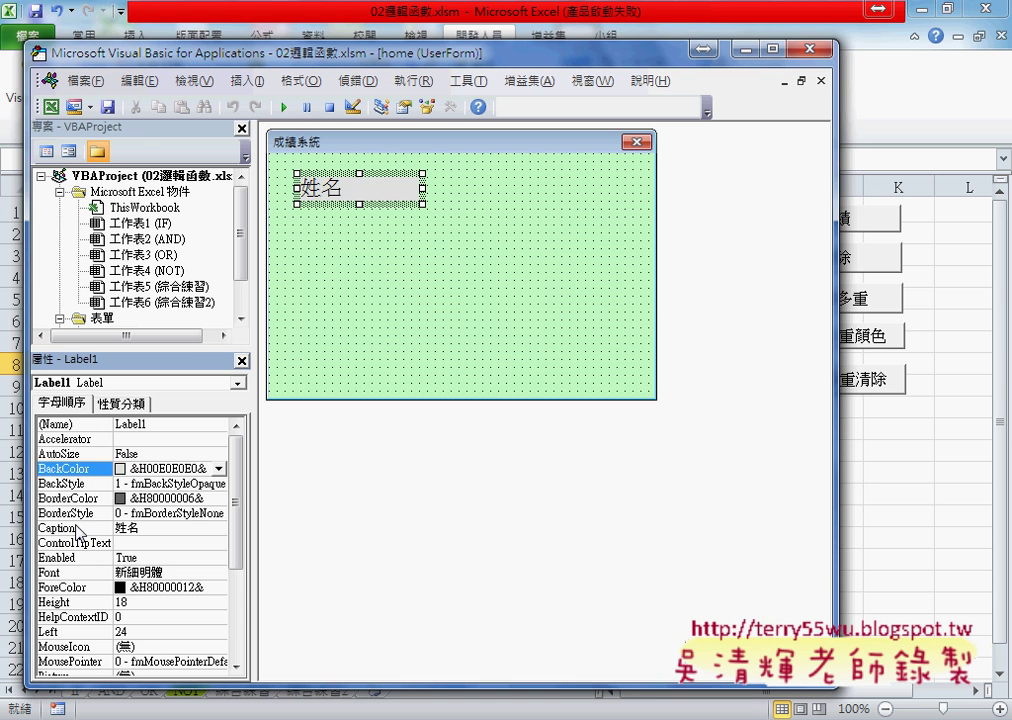
{"action": "left_click", "coordinate": [422, 188]}
{"action": "left_click_drag", "start_coordinate": [422, 188], "coordinate": [406, 190]}
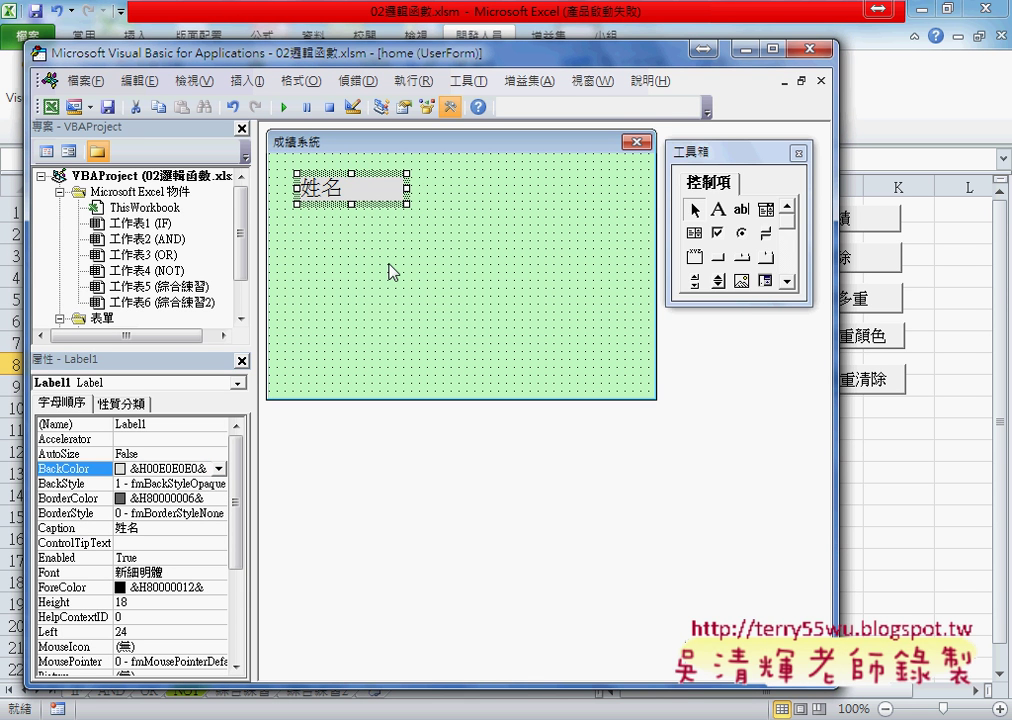
{"action": "left_click", "coordinate": [390, 272]}
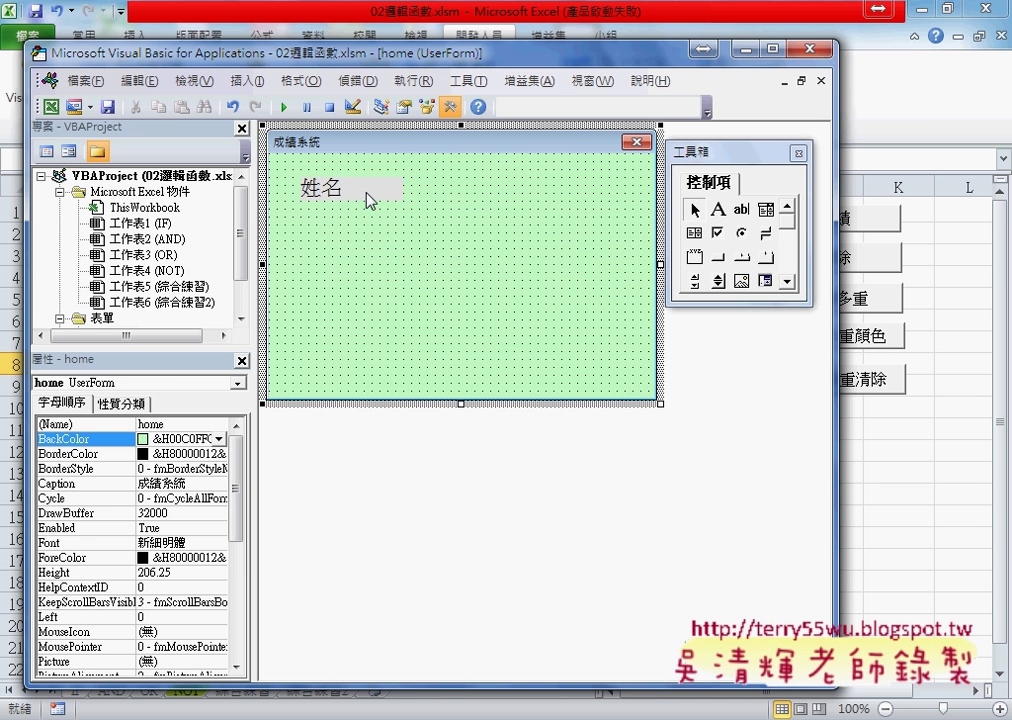
Step: Ctrl+drag copies of the 姓名 label to stack four down the left, then select Label2's caption
{"action": "left_click_drag", "start_coordinate": [368, 190], "coordinate": [368, 240]}
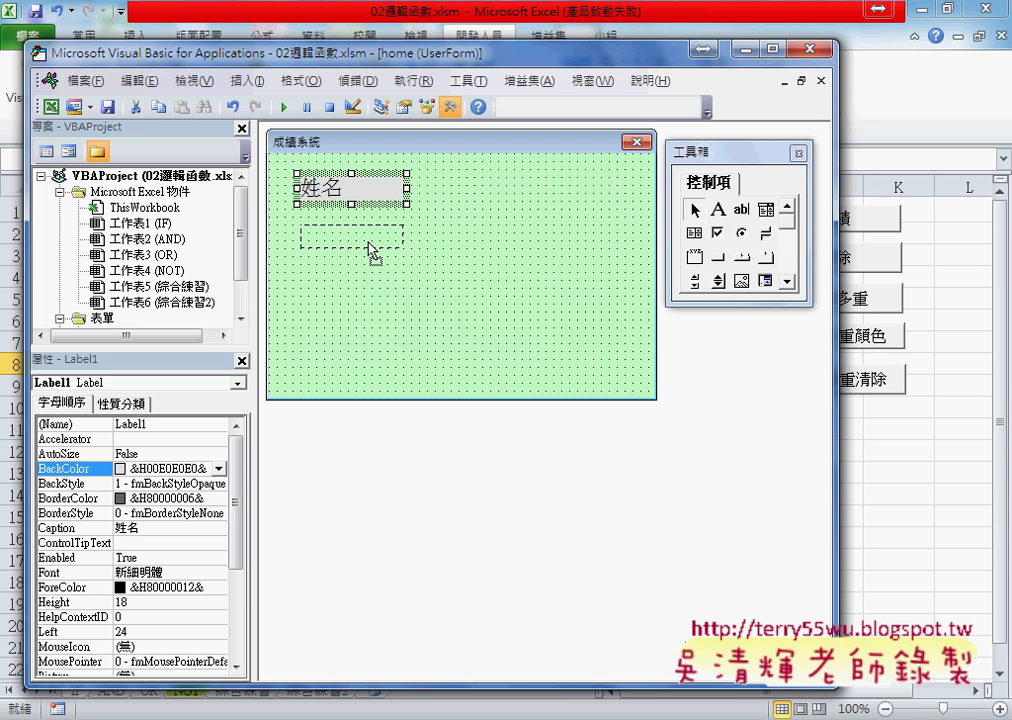
{"action": "left_click_drag", "start_coordinate": [370, 250], "coordinate": [373, 344]}
{"action": "left_click", "coordinate": [458, 356]}
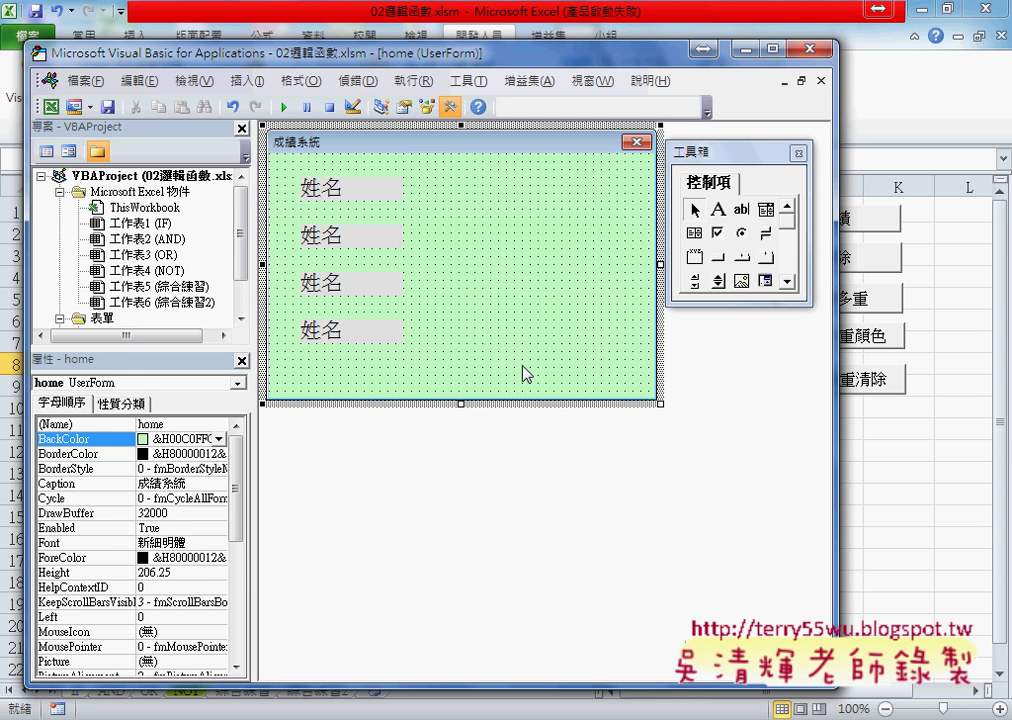
{"action": "left_click", "coordinate": [339, 238]}
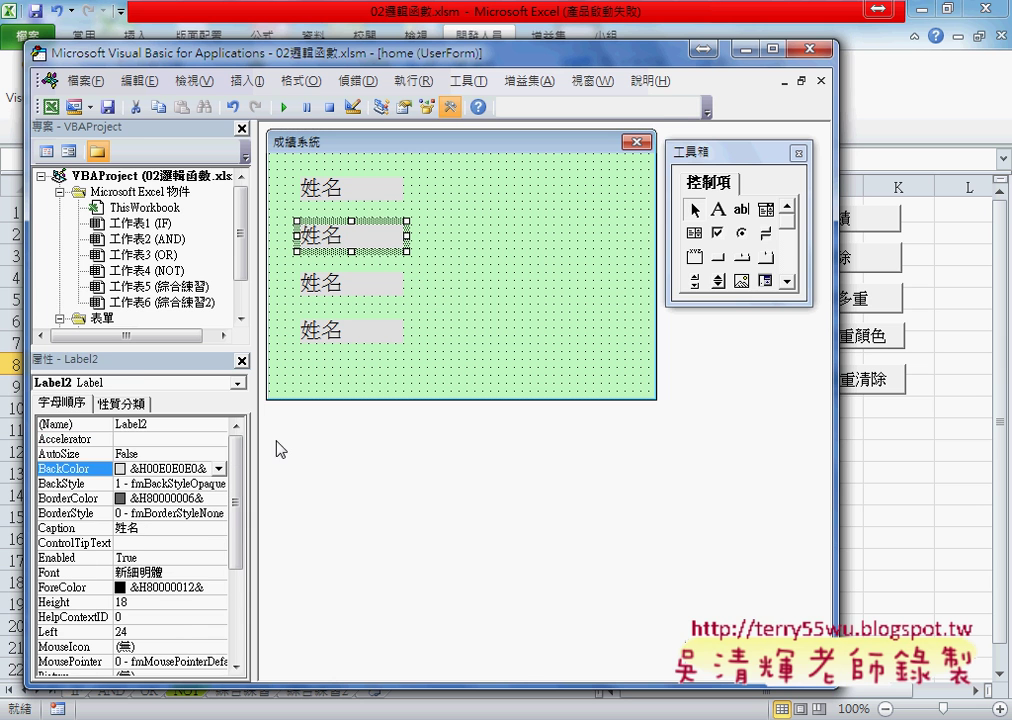
{"action": "left_click", "coordinate": [55, 528]}
{"action": "left_click_drag", "start_coordinate": [140, 528], "coordinate": [127, 531]}
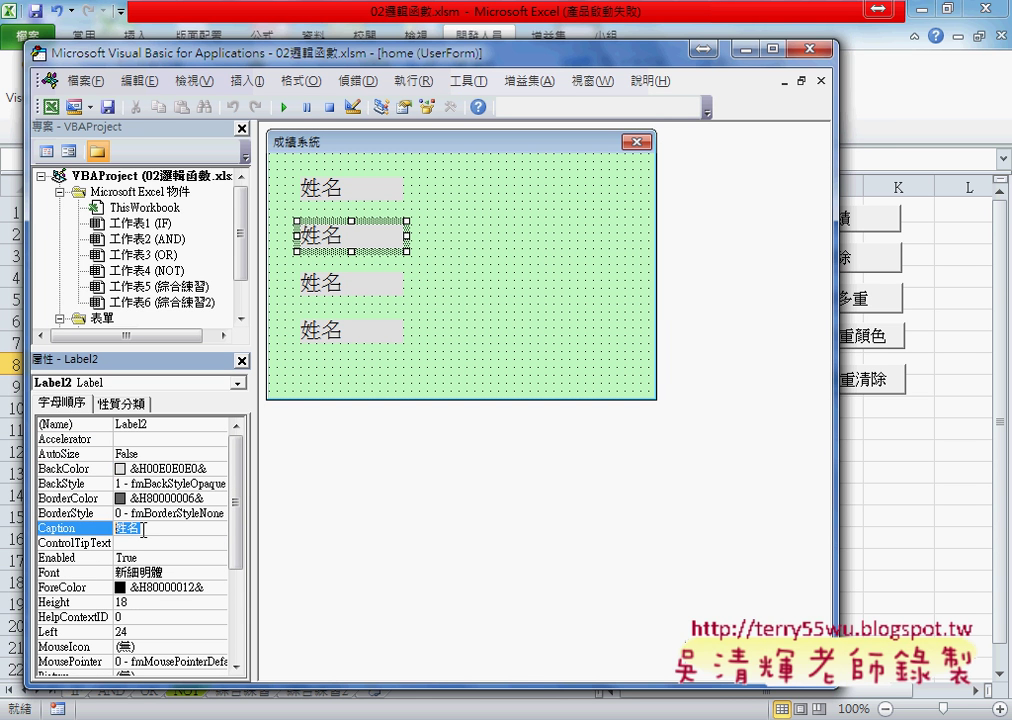
{"action": "left_click_drag", "start_coordinate": [353, 58], "coordinate": [542, 58]}
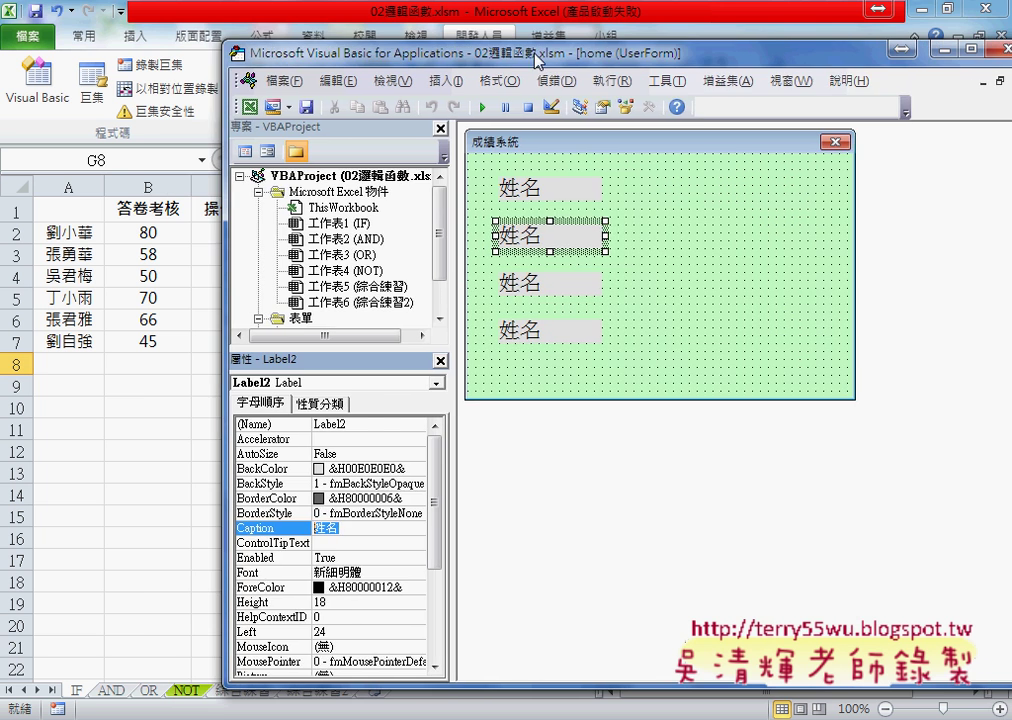
Step: Copy the heading text 答卷考核 from cell B1 on the worksheet
{"action": "left_click", "coordinate": [148, 208]}
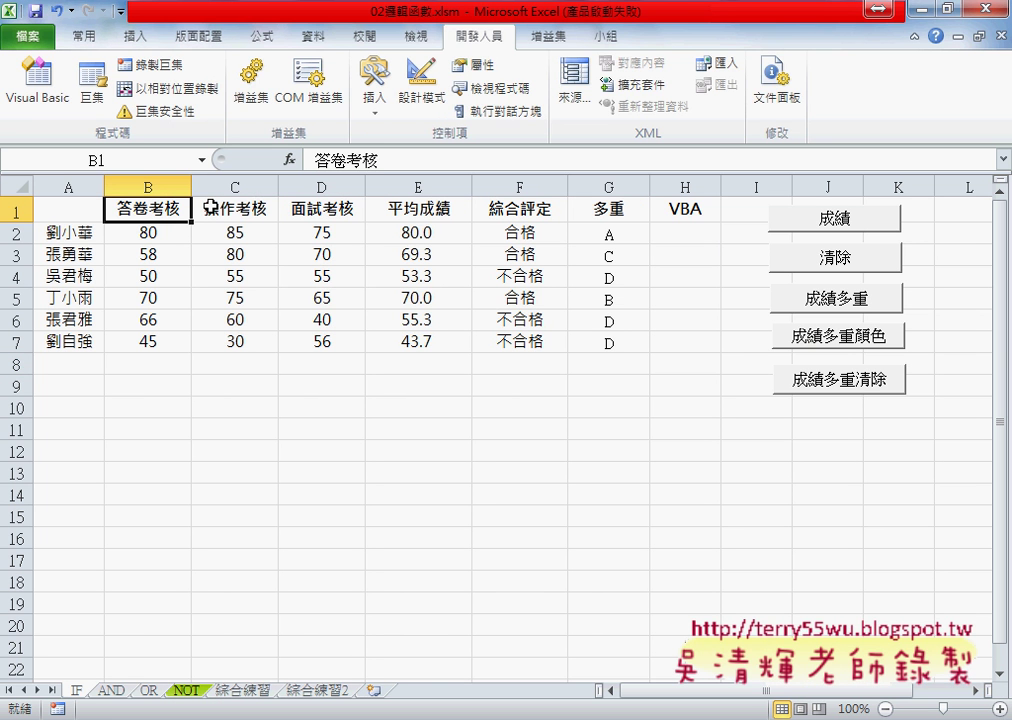
{"action": "left_click_drag", "start_coordinate": [388, 160], "coordinate": [300, 163]}
{"action": "key", "text": "ctrl+c"}
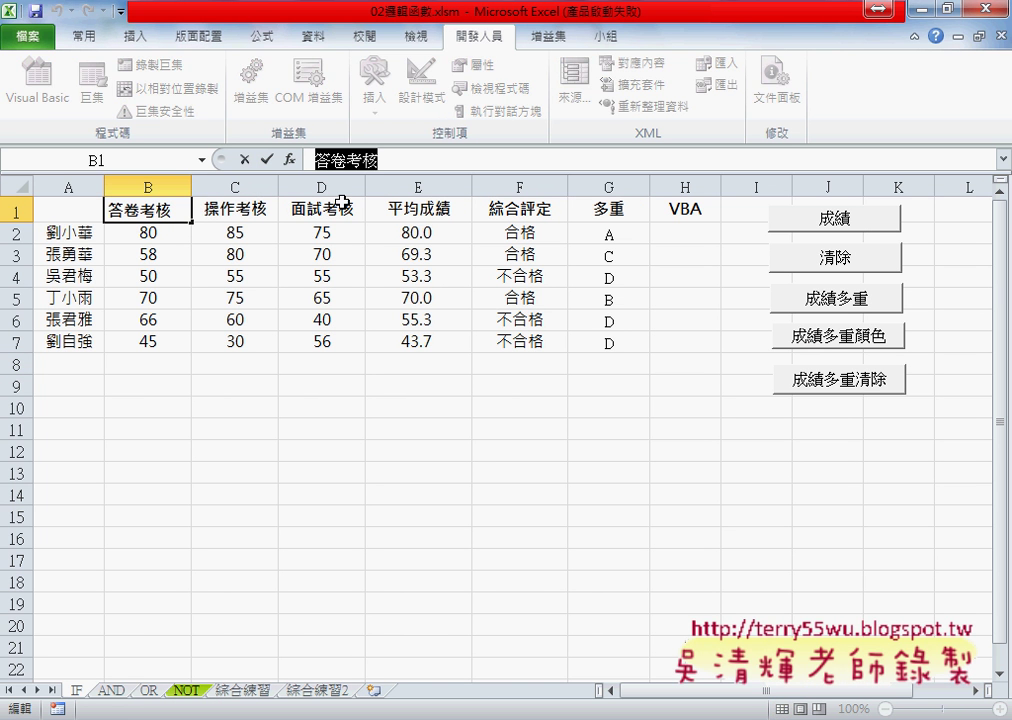
{"action": "key", "text": "alt+Tab"}
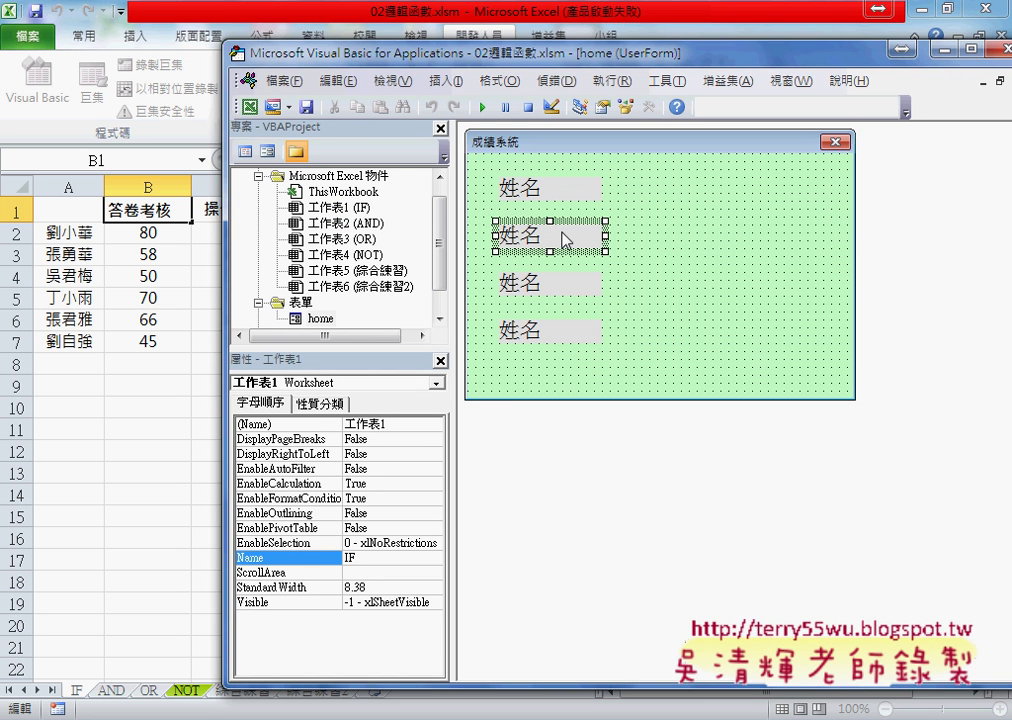
{"action": "left_click", "coordinate": [546, 256]}
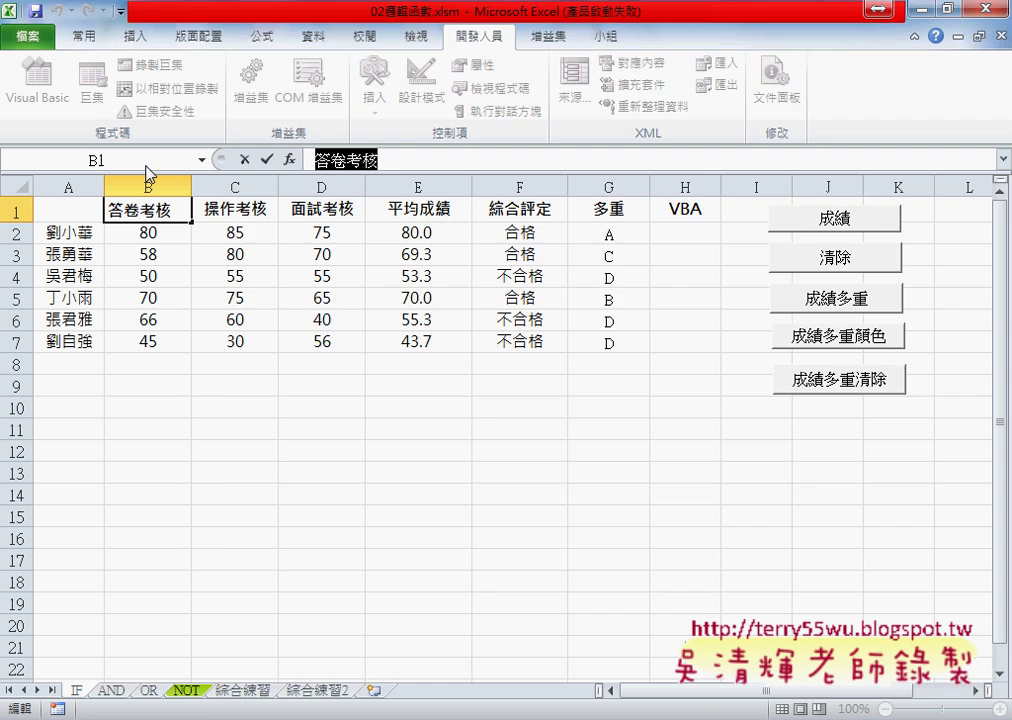
{"action": "left_click", "coordinate": [118, 133]}
{"action": "left_click", "coordinate": [245, 160]}
{"action": "key", "text": "alt+Tab"}
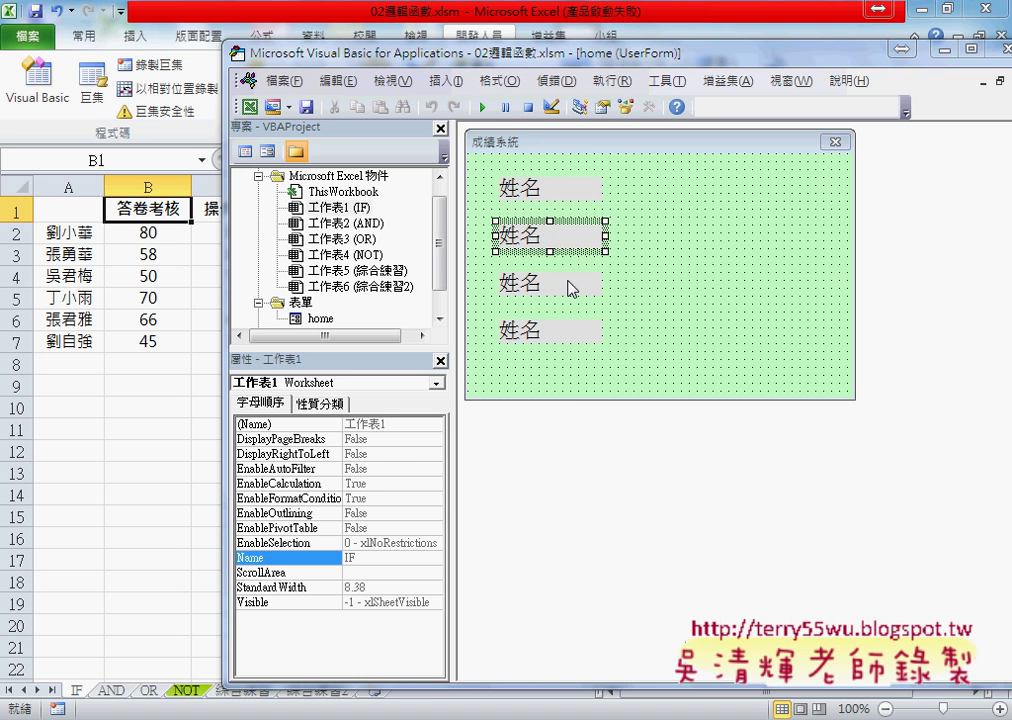
Step: Paste 答卷考核 over the second label's caption 姓名 and confirm it
{"action": "left_click", "coordinate": [567, 245]}
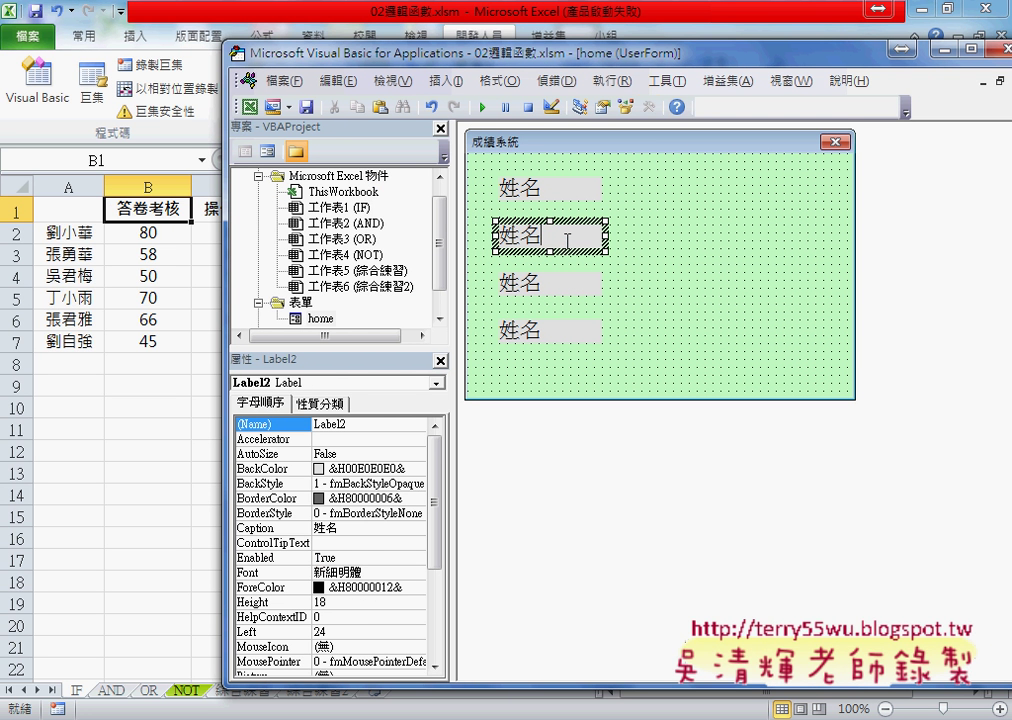
{"action": "left_click", "coordinate": [357, 530]}
{"action": "double_click", "coordinate": [357, 528]}
{"action": "key", "text": "ctrl+v"}
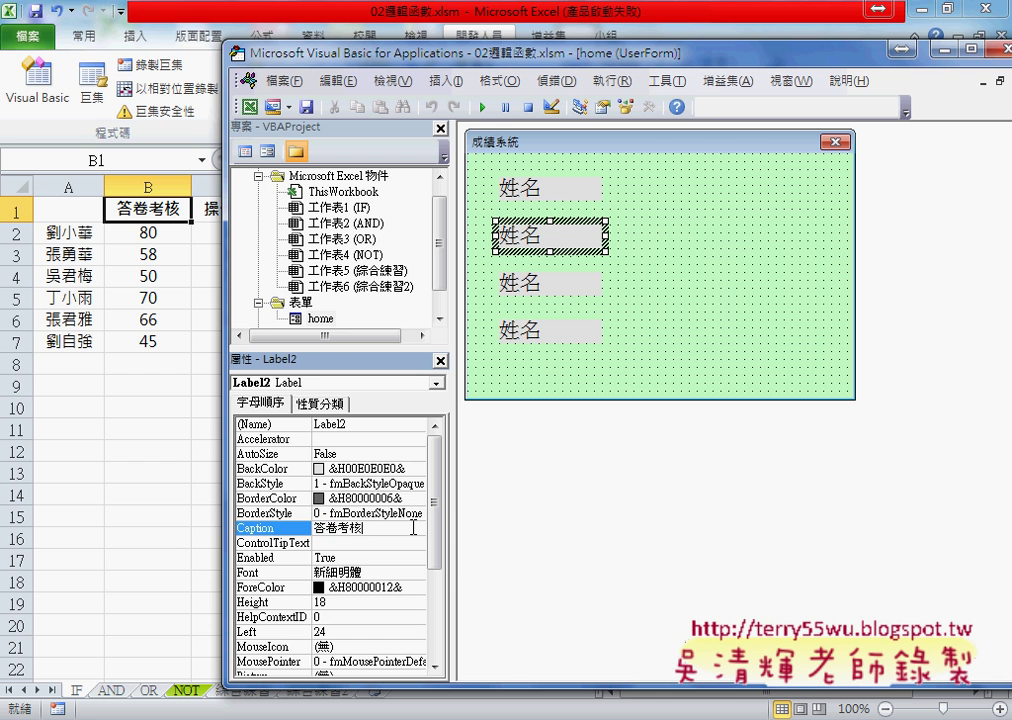
{"action": "key", "text": "Return"}
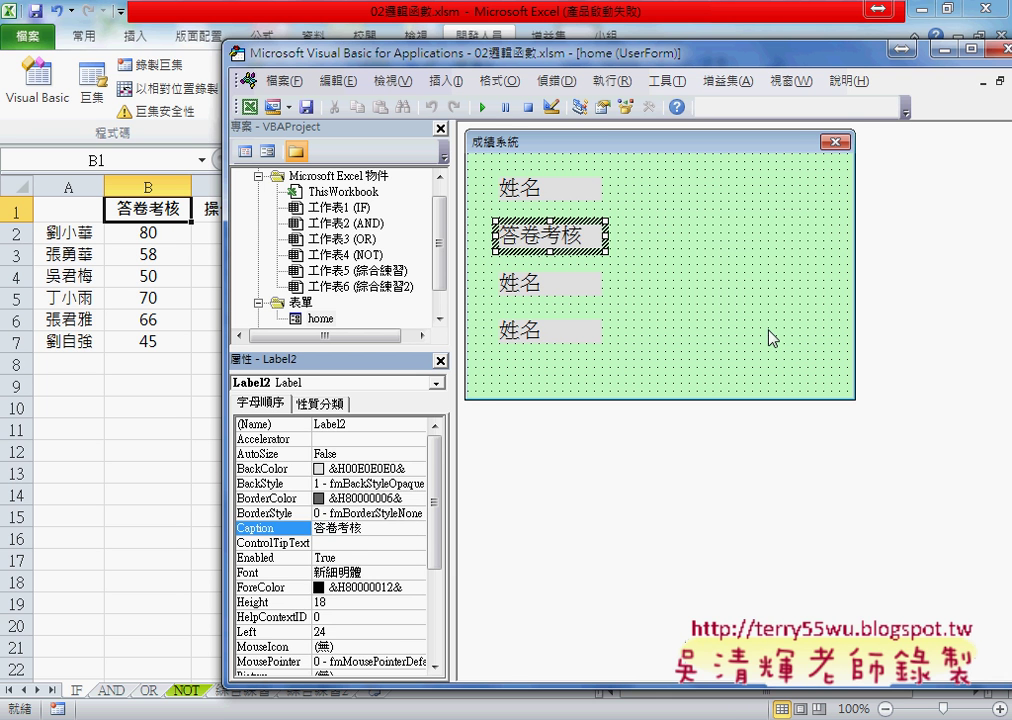
{"action": "left_click", "coordinate": [768, 339]}
{"action": "left_click", "coordinate": [555, 285]}
{"action": "left_click", "coordinate": [550, 330]}
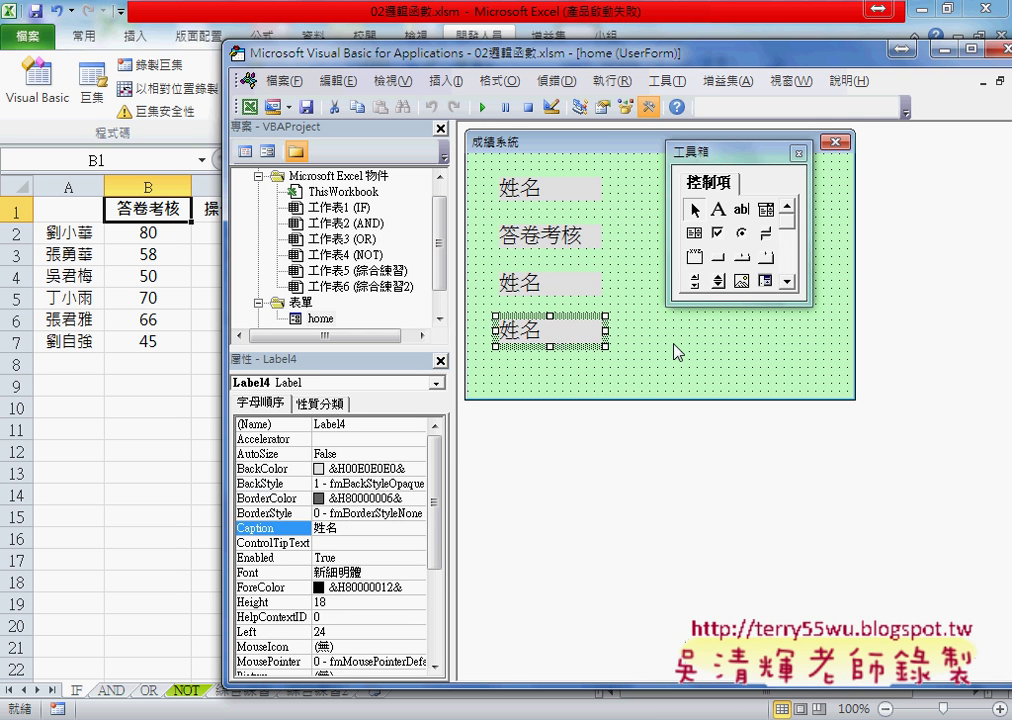
Step: Draw a text box to the right of the first label
{"action": "left_click", "coordinate": [598, 218]}
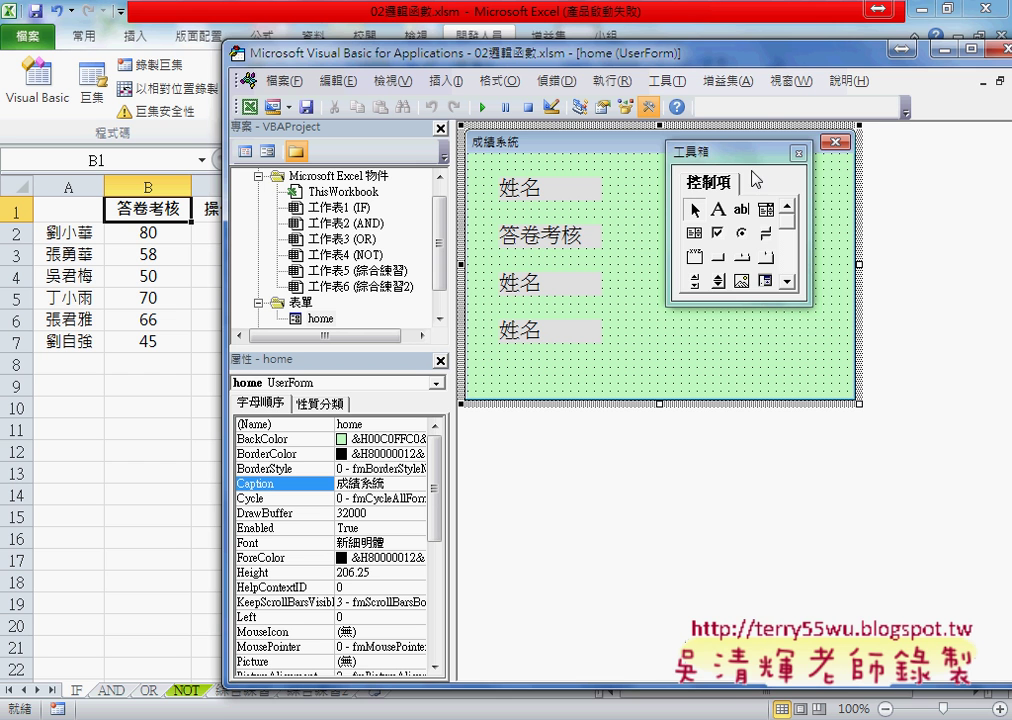
{"action": "left_click_drag", "start_coordinate": [741, 158], "coordinate": [923, 155]}
{"action": "left_click", "coordinate": [921, 204]}
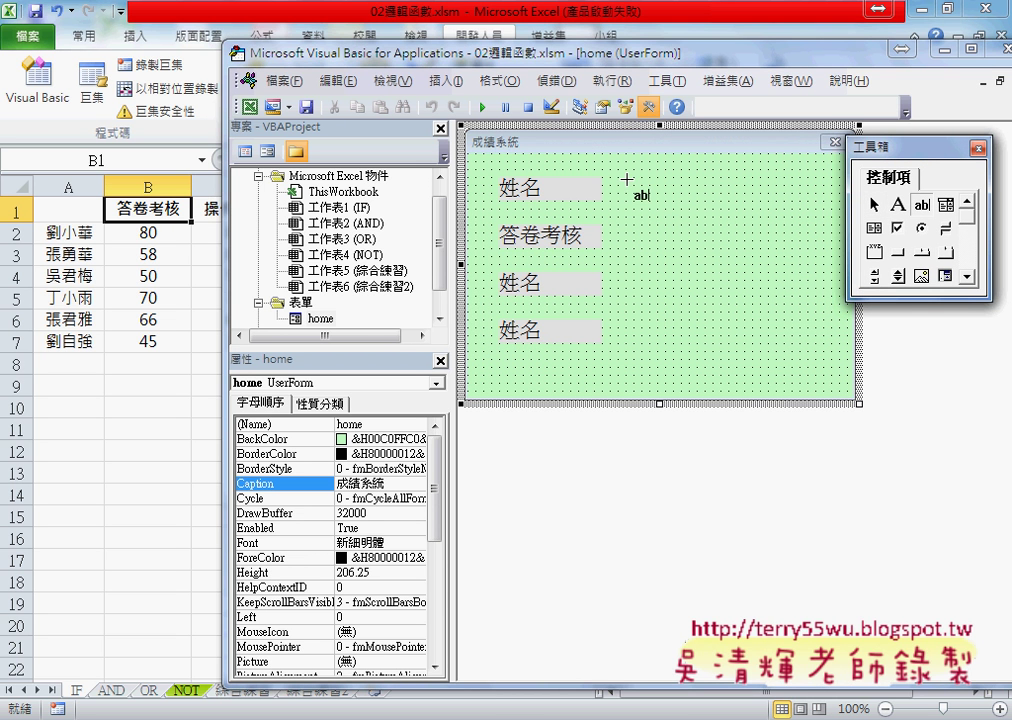
{"action": "left_click_drag", "start_coordinate": [627, 178], "coordinate": [763, 210]}
{"action": "left_click", "coordinate": [705, 256]}
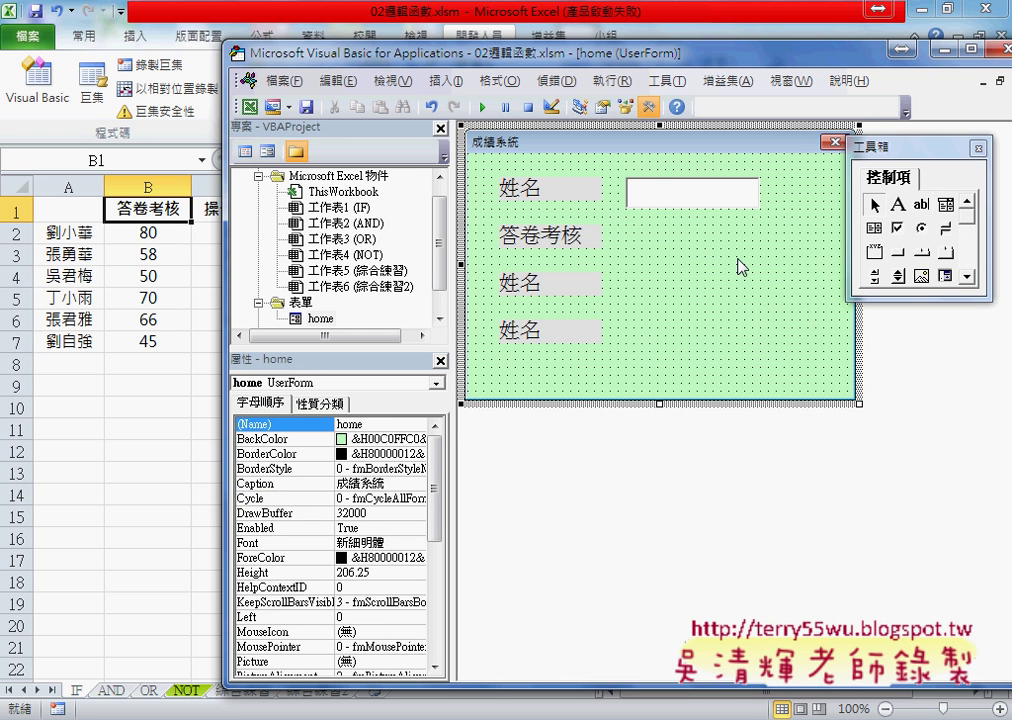
{"action": "left_click", "coordinate": [686, 205]}
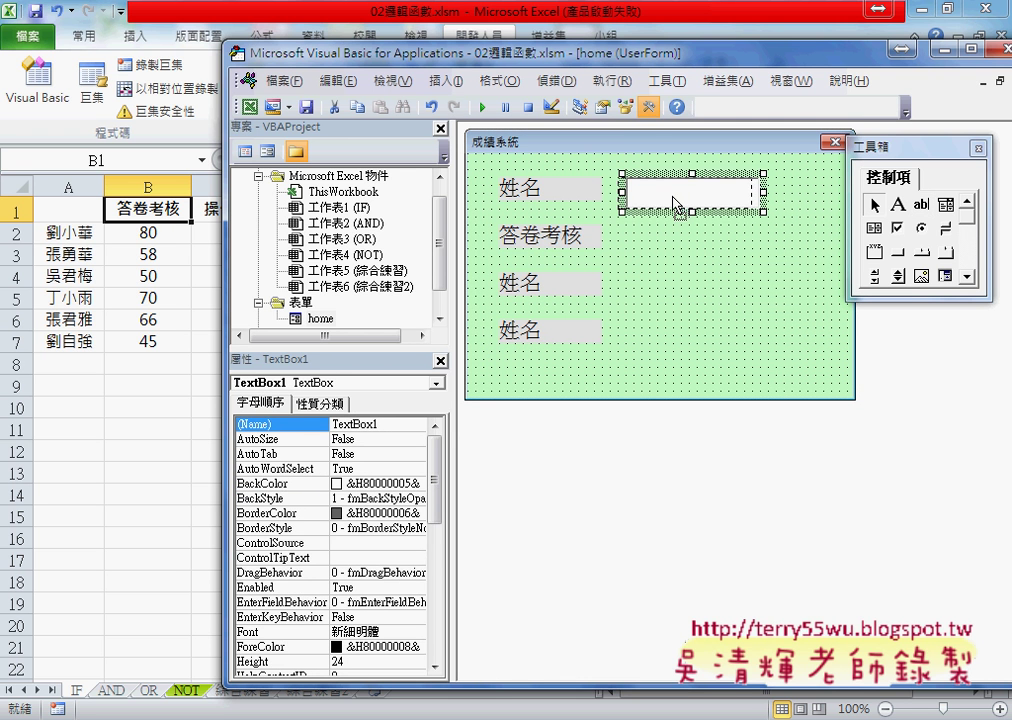
Step: Copy the text box down beside the other three labels
{"action": "left_click", "coordinate": [745, 252]}
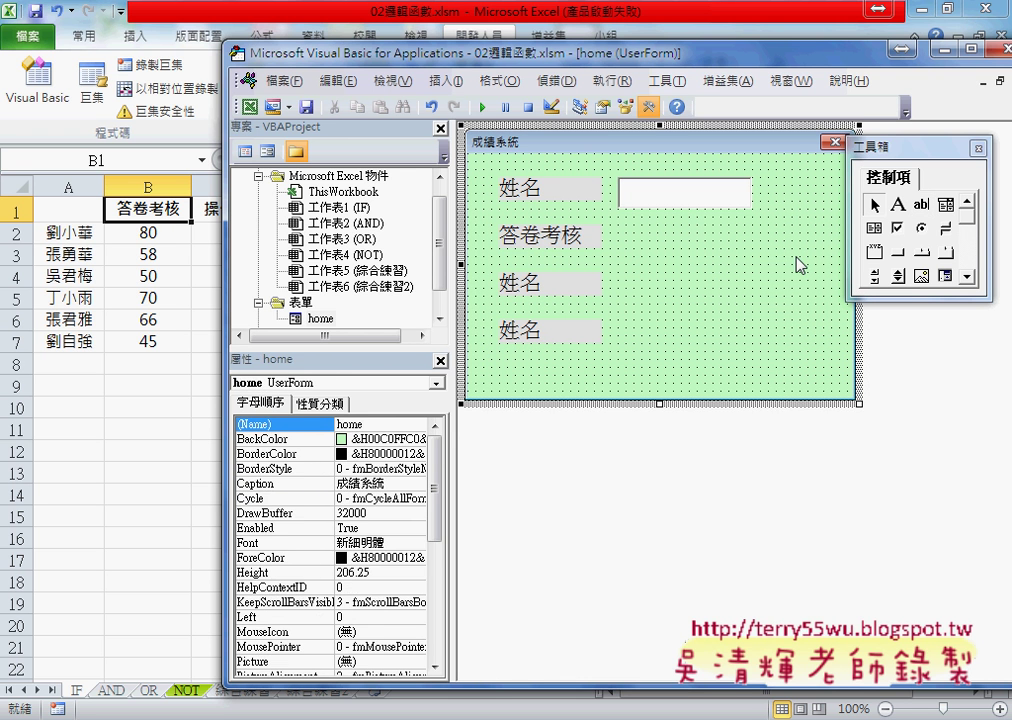
{"action": "left_click", "coordinate": [687, 202]}
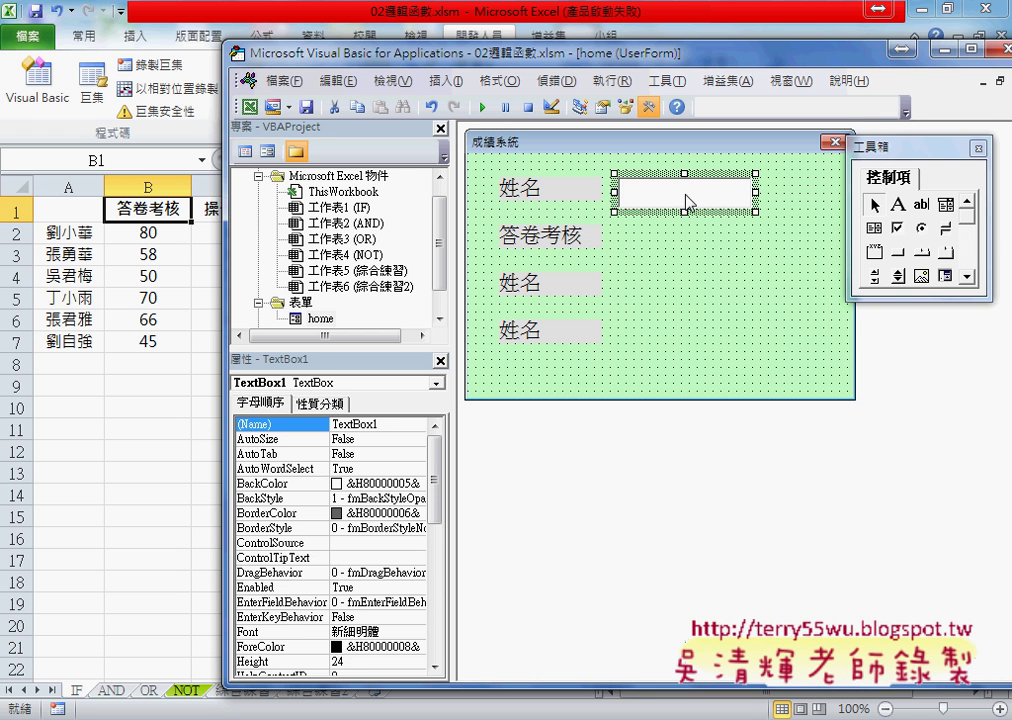
{"action": "left_click_drag", "start_coordinate": [688, 202], "coordinate": [716, 350]}
{"action": "left_click", "coordinate": [826, 380]}
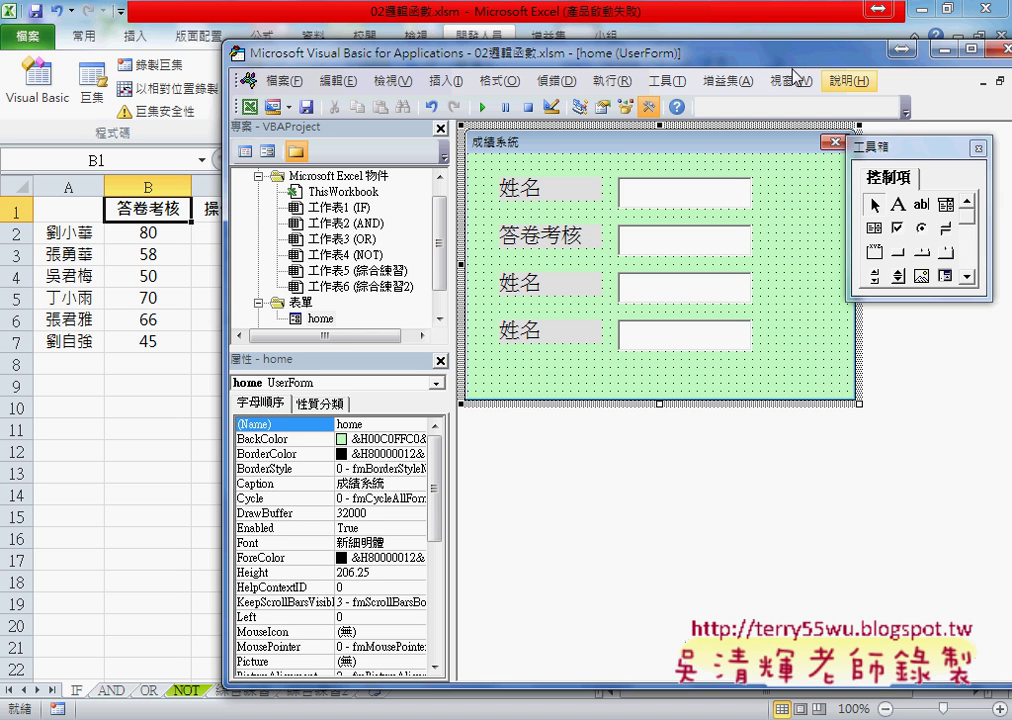
{"action": "left_click_drag", "start_coordinate": [911, 148], "coordinate": [741, 405]}
Step: Draw a command button captioned 新增 beside the first text box, widening the form
{"action": "left_click", "coordinate": [732, 507]}
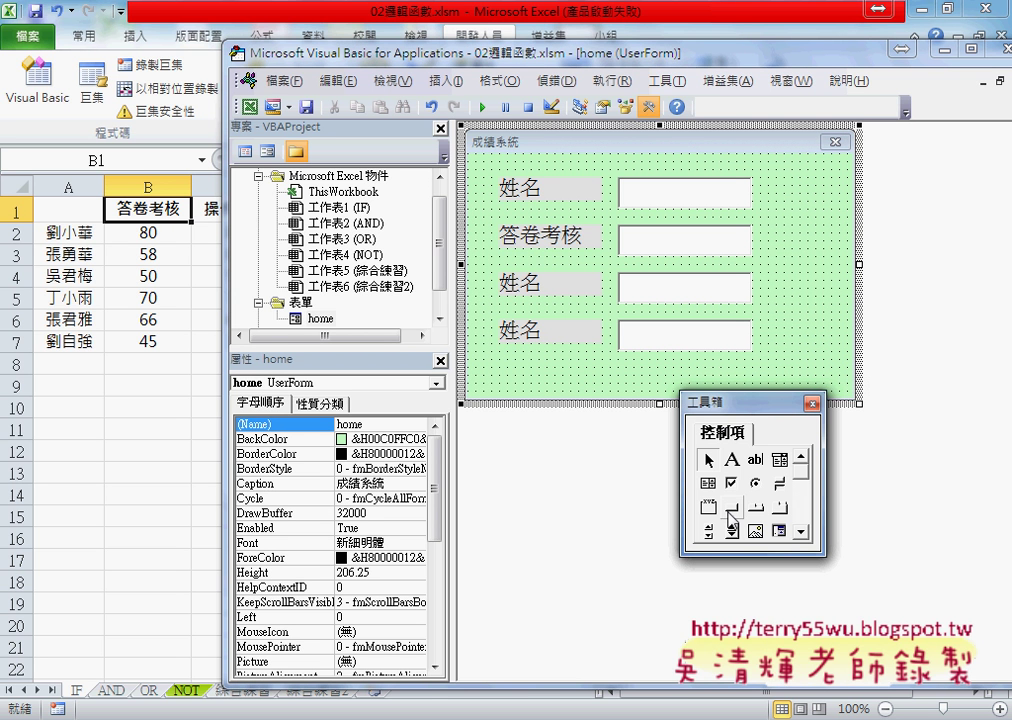
{"action": "left_click_drag", "start_coordinate": [764, 180], "coordinate": [847, 208]}
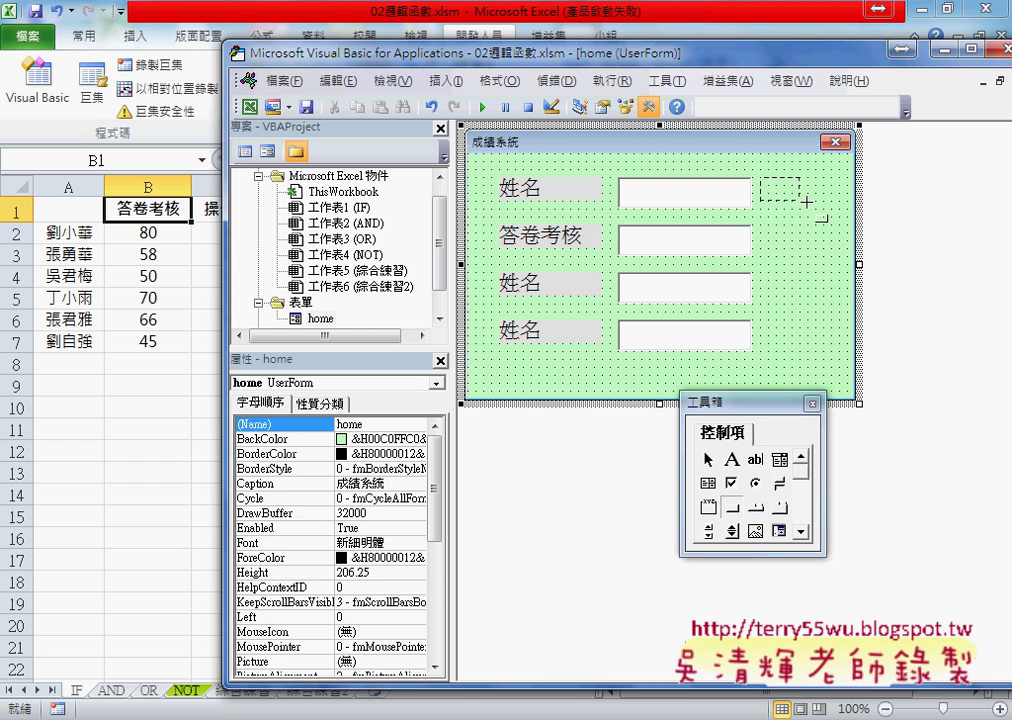
{"action": "left_click_drag", "start_coordinate": [859, 264], "coordinate": [879, 264]}
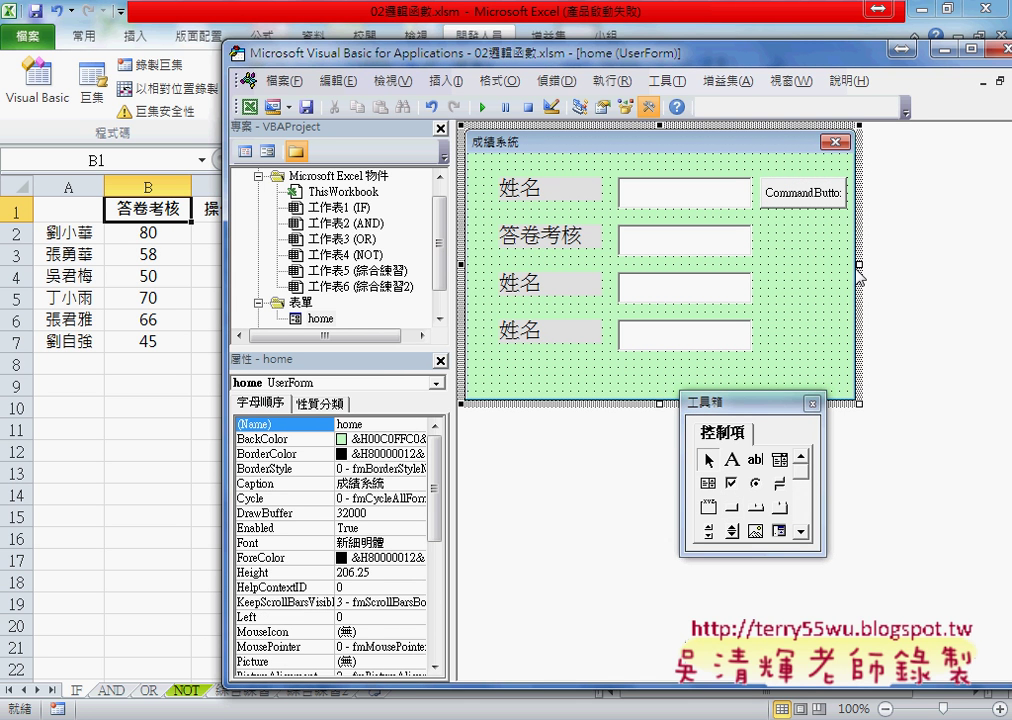
{"action": "left_click", "coordinate": [850, 195]}
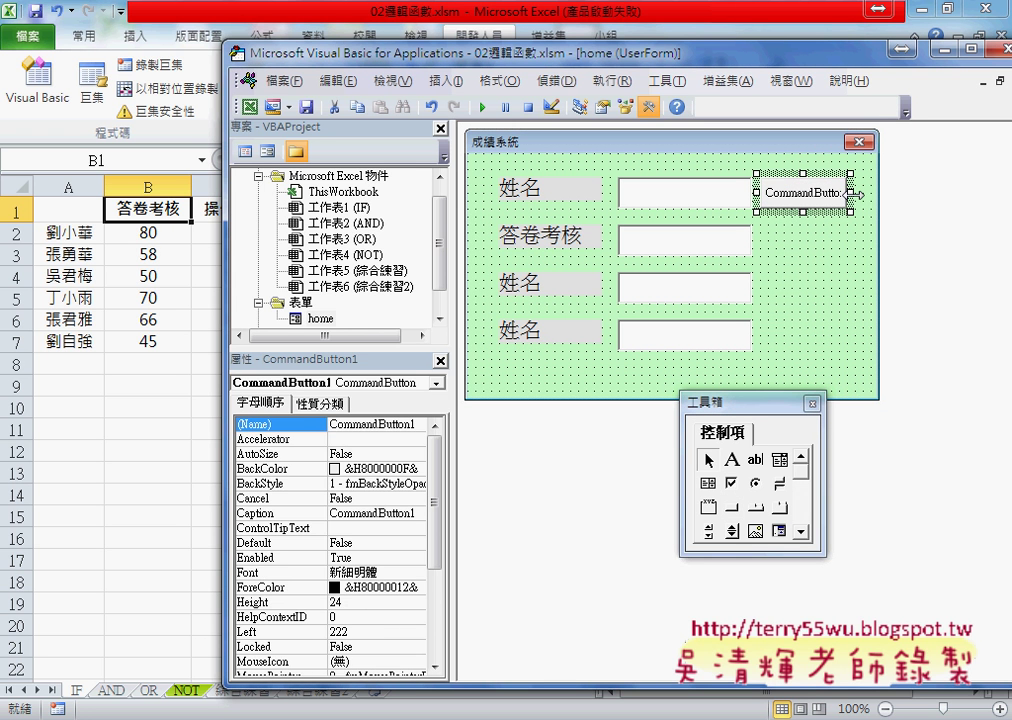
{"action": "mouse_move", "coordinate": [852, 194]}
{"action": "left_mouse_down"}
{"action": "mouse_move", "coordinate": [861, 194]}
{"action": "mouse_move", "coordinate": [818, 199]}
{"action": "left_mouse_up"}
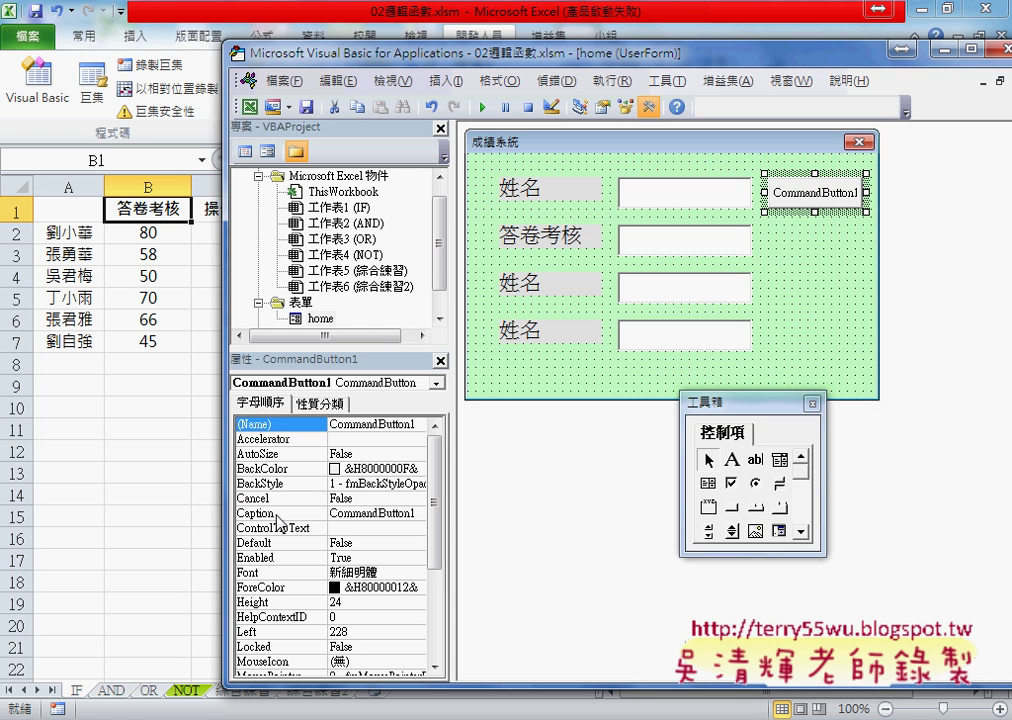
{"action": "left_click", "coordinate": [278, 513]}
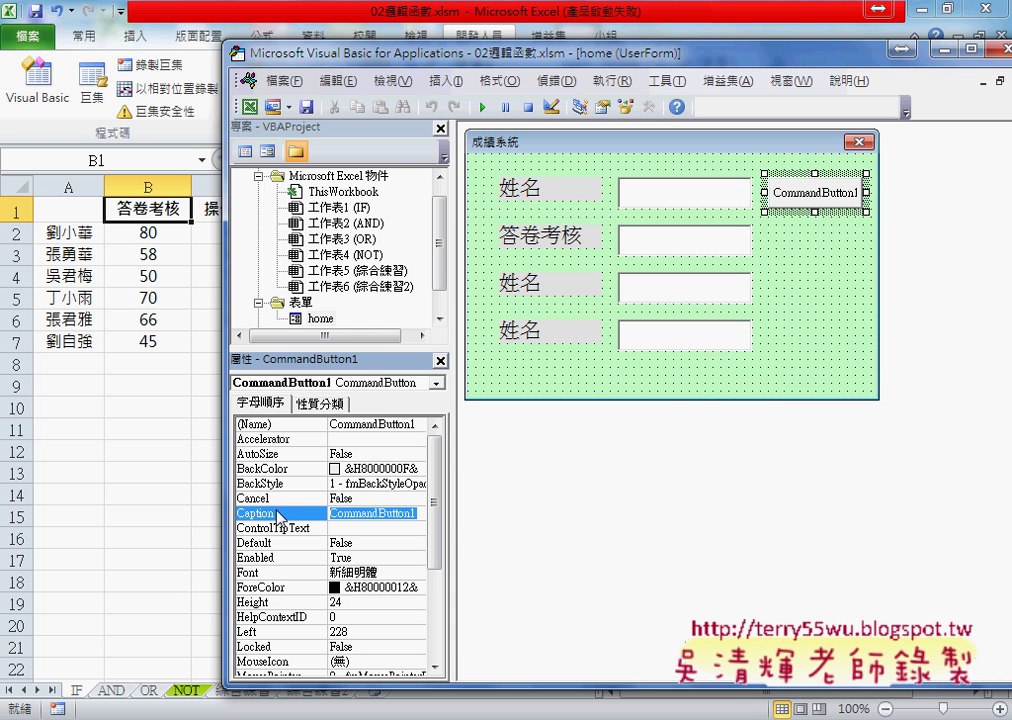
{"action": "type", "text": "新"}
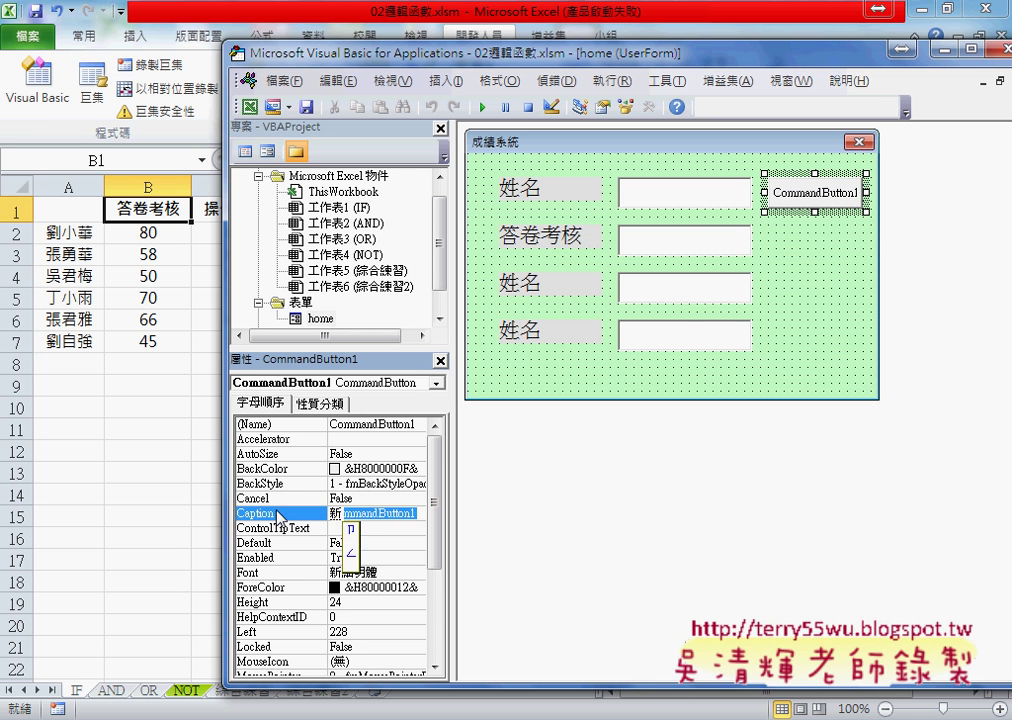
{"action": "type", "text": "增"}
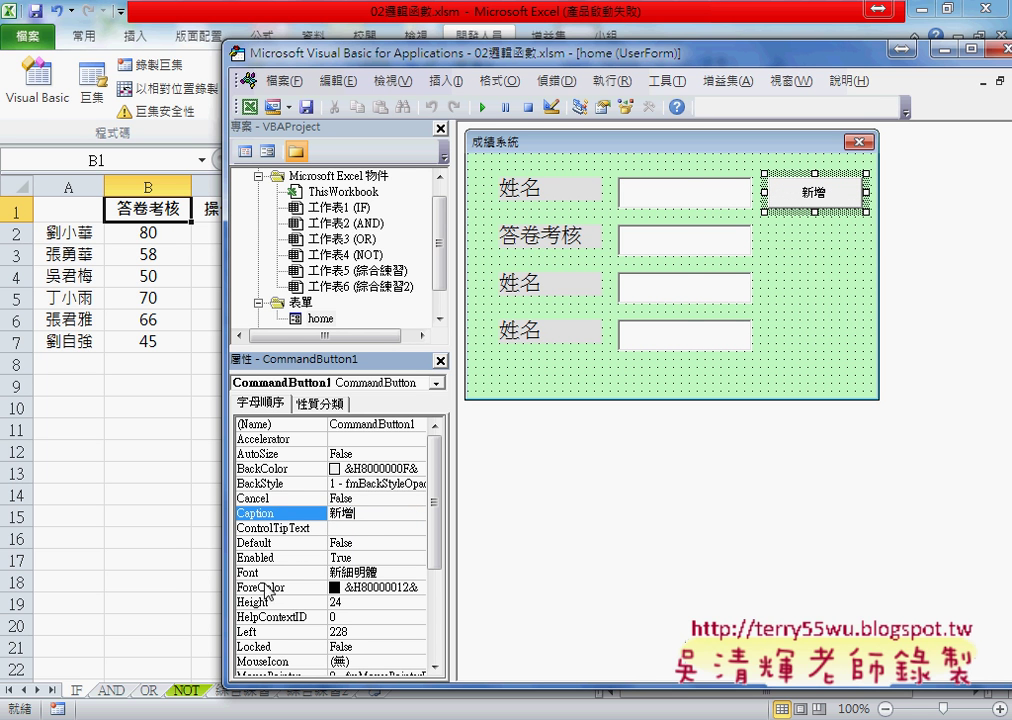
Step: Set the 新增 button's font size to 16 and trim the form's height to 189
{"action": "left_click", "coordinate": [300, 572]}
{"action": "left_click", "coordinate": [416, 573]}
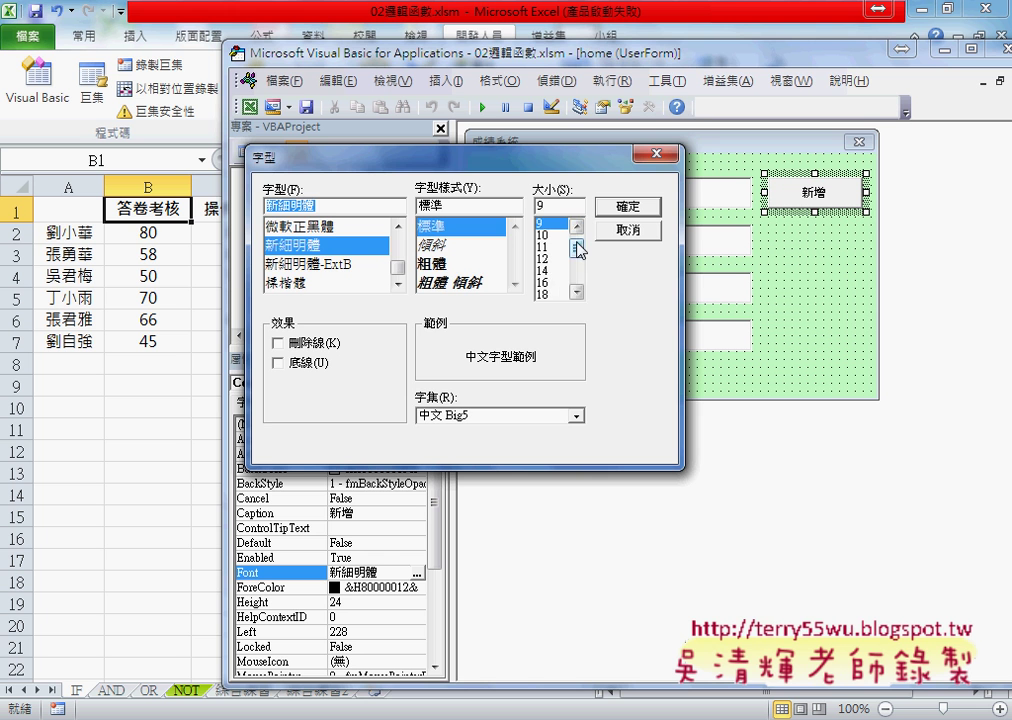
{"action": "left_click", "coordinate": [551, 283]}
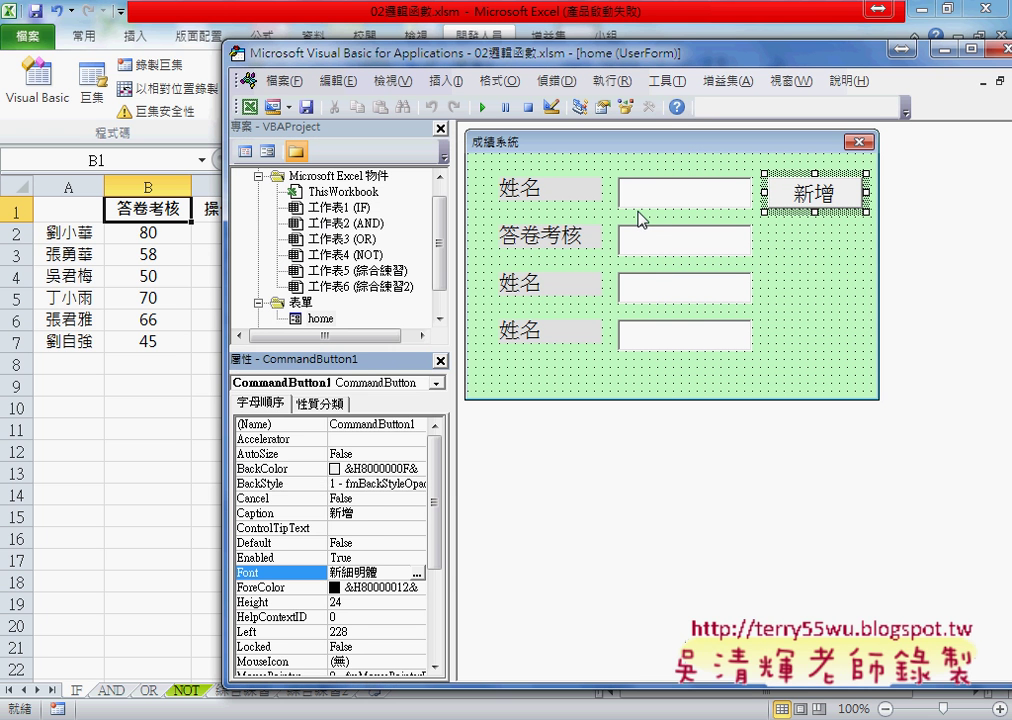
{"action": "left_click", "coordinate": [840, 370]}
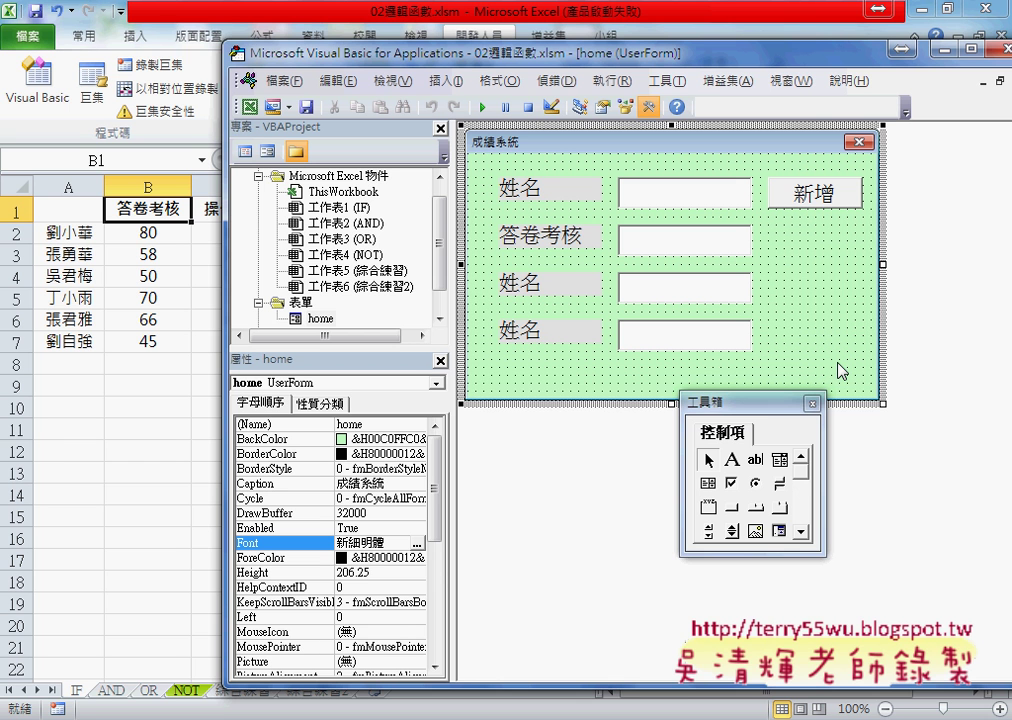
{"action": "left_click_drag", "start_coordinate": [671, 403], "coordinate": [672, 380]}
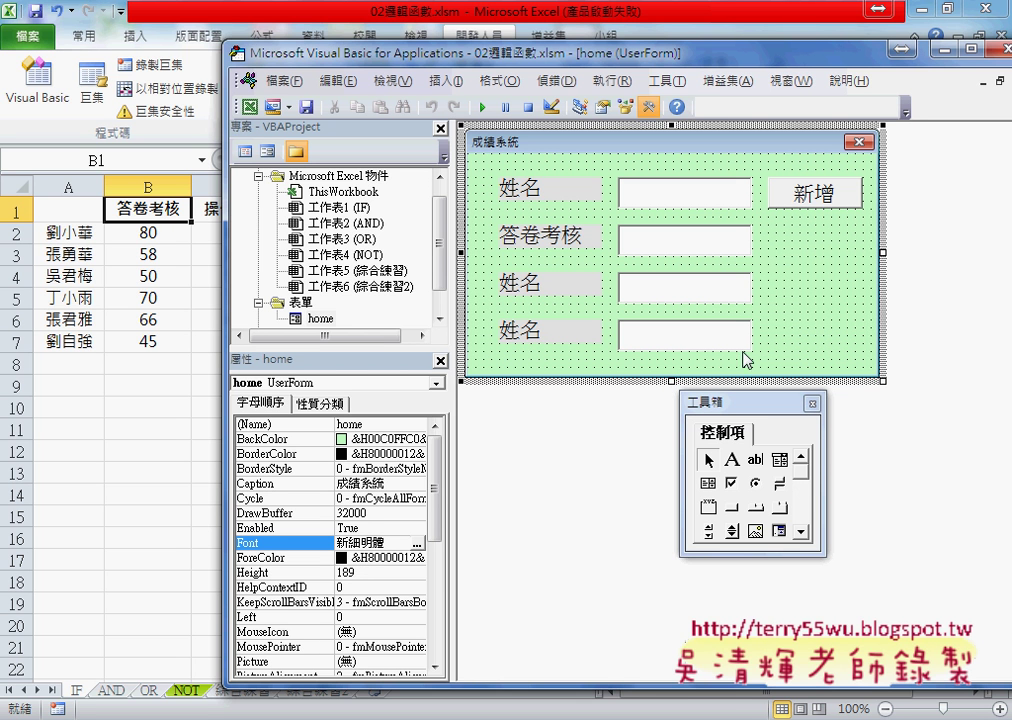
{"action": "left_click_drag", "start_coordinate": [883, 253], "coordinate": [893, 253]}
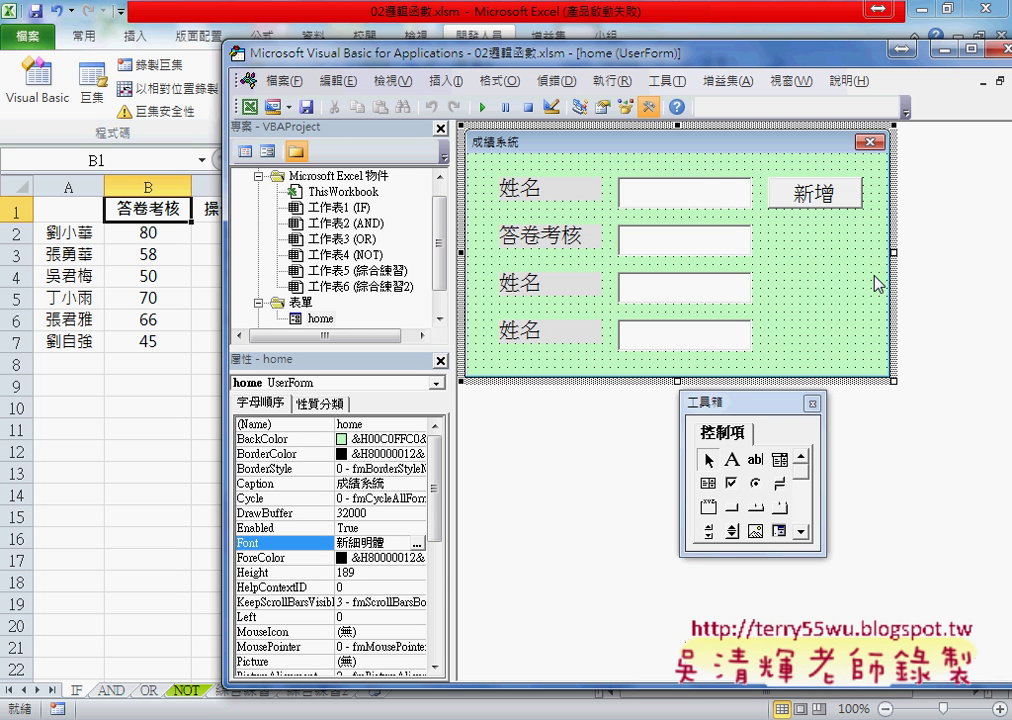
Step: Run the 成績系統 form over the grade worksheet and click its 新增 button
{"action": "left_click", "coordinate": [483, 108]}
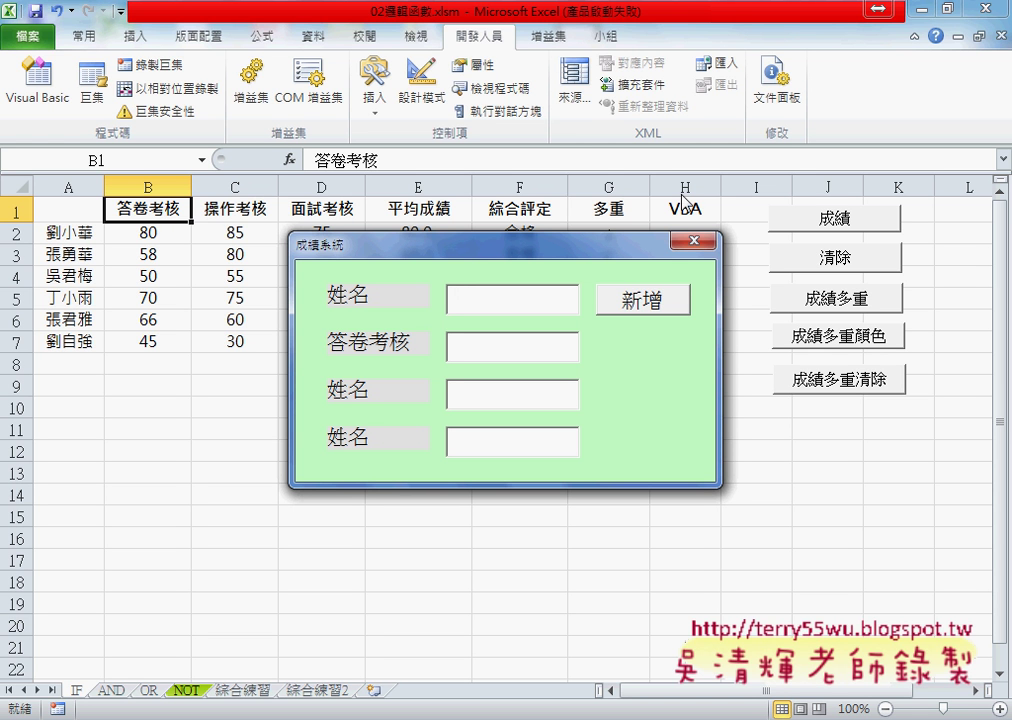
{"action": "left_click", "coordinate": [631, 311]}
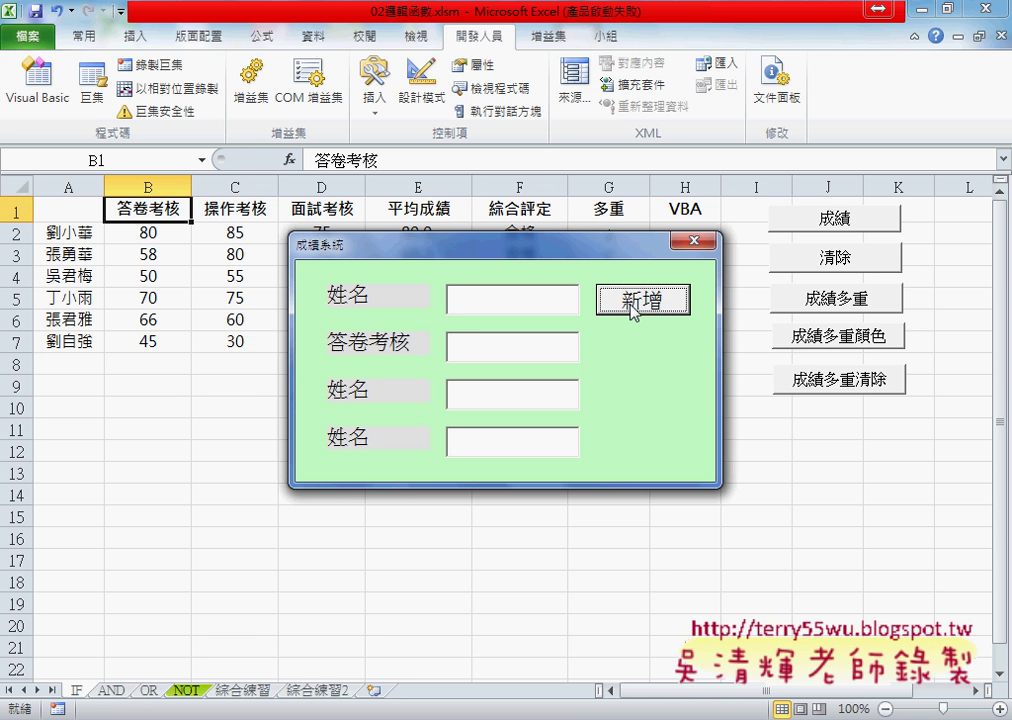
Step: Close the running form and select the home form under 表單 in the Project Explorer
{"action": "left_click", "coordinate": [700, 243]}
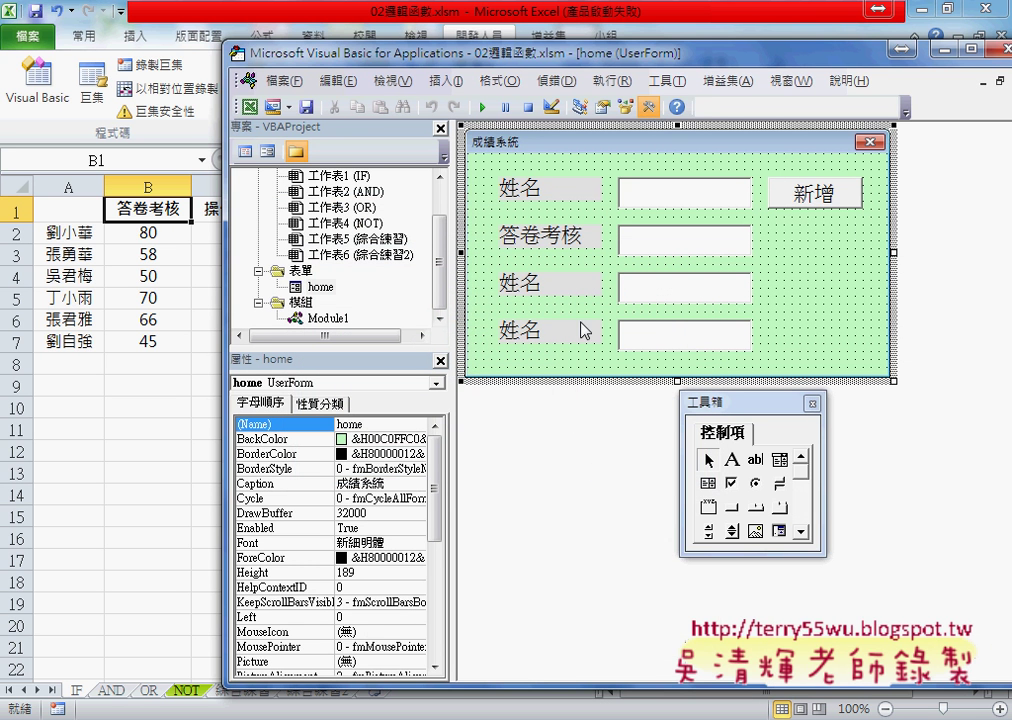
{"action": "left_click", "coordinate": [320, 288]}
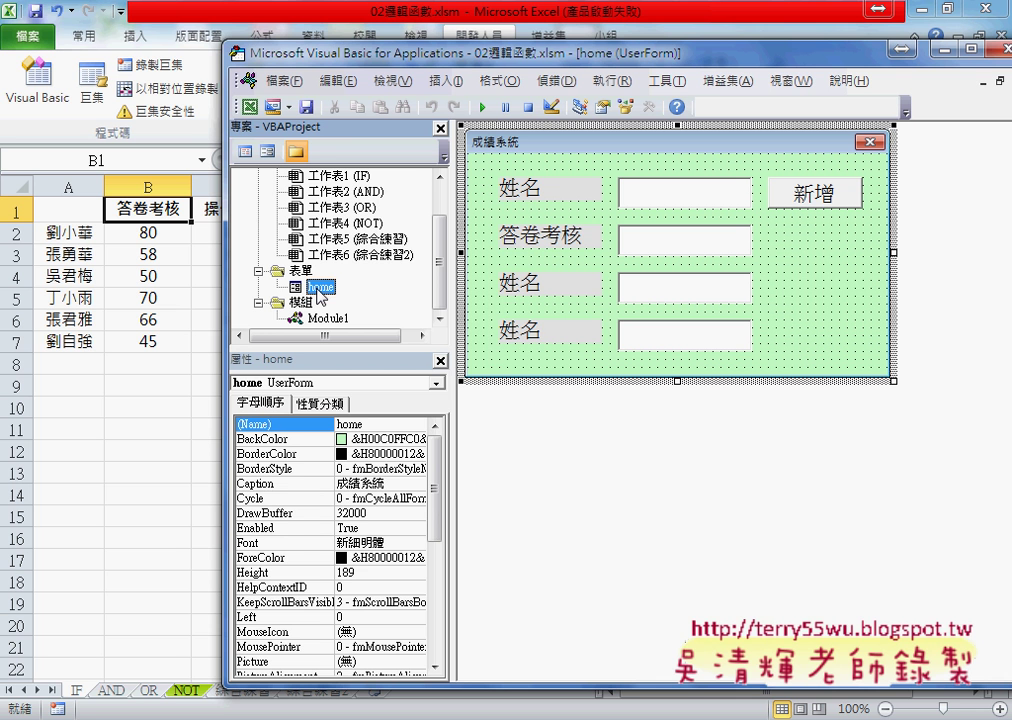
{"action": "right_click", "coordinate": [350, 255]}
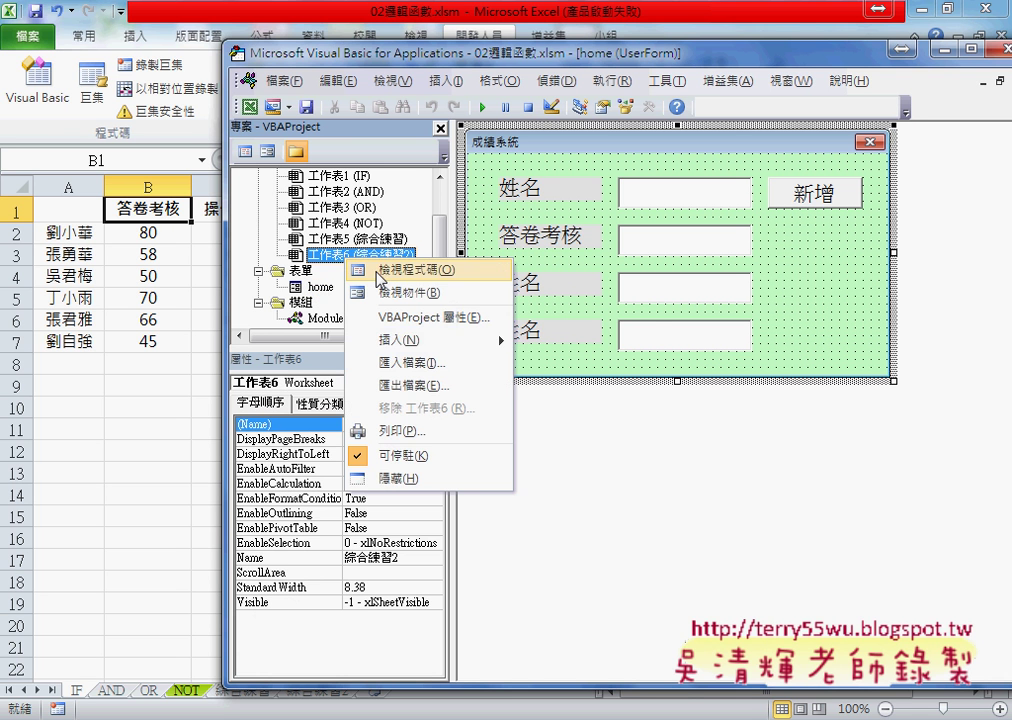
{"action": "mouse_move", "coordinate": [420, 340]}
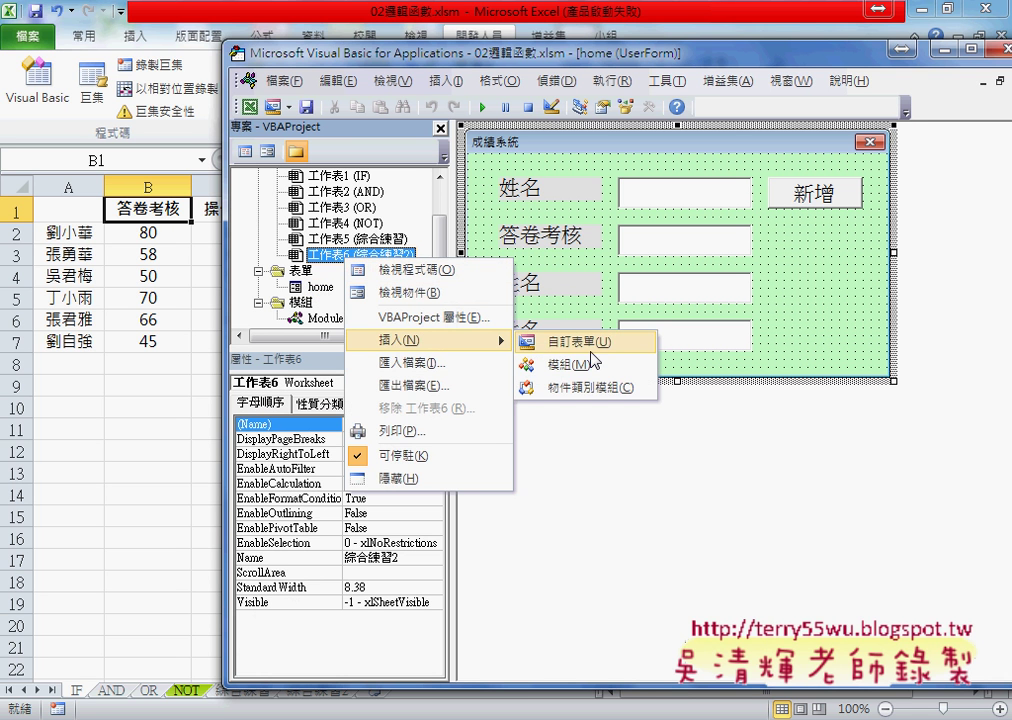
{"action": "left_click", "coordinate": [314, 287]}
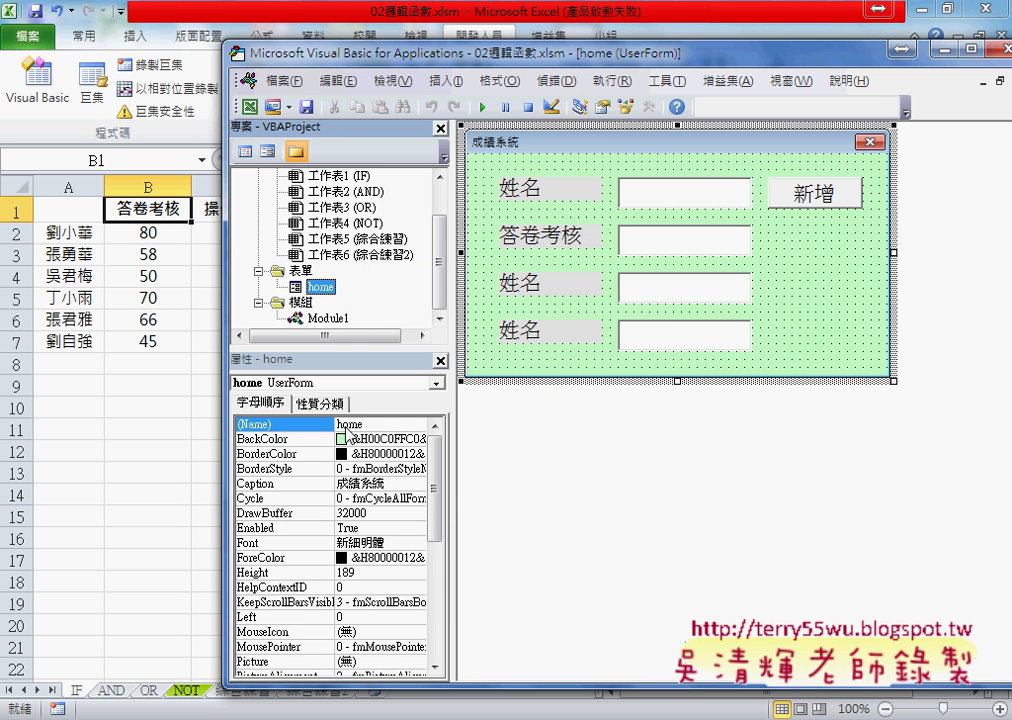
Step: Annotate the home form's Name, Caption and BackColor properties on screen
{"action": "mouse_move", "coordinate": [333, 297]}
{"action": "left_mouse_down"}
{"action": "mouse_move", "coordinate": [283, 297]}
{"action": "mouse_move", "coordinate": [320, 277]}
{"action": "left_mouse_up"}
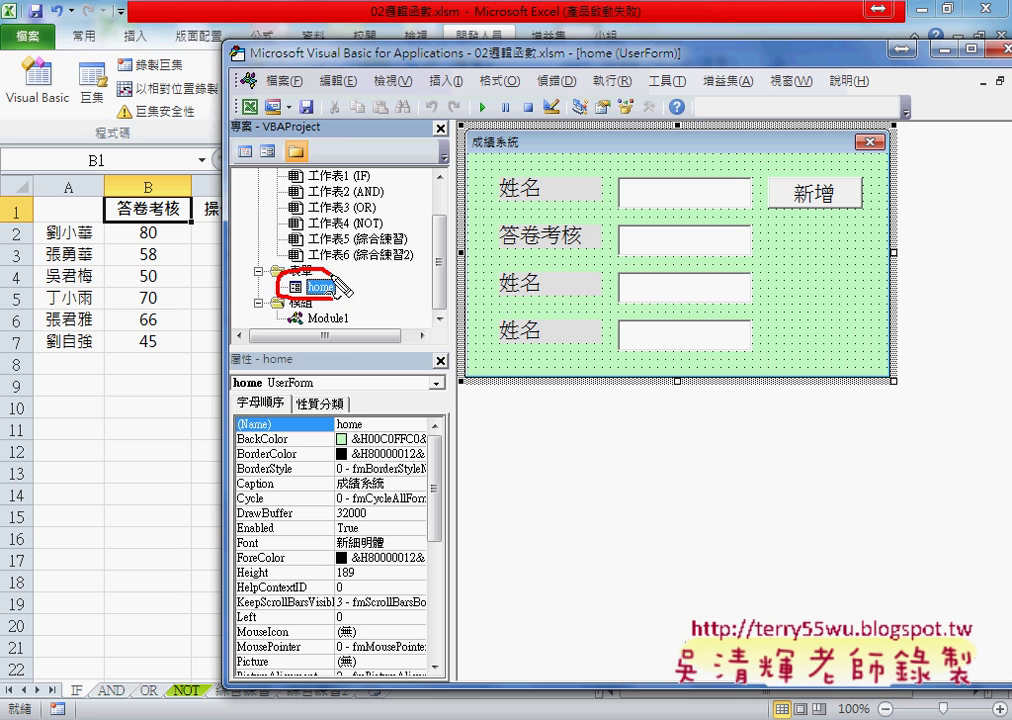
{"action": "mouse_move", "coordinate": [232, 420]}
{"action": "left_mouse_down"}
{"action": "mouse_move", "coordinate": [352, 408]}
{"action": "mouse_move", "coordinate": [325, 431]}
{"action": "left_mouse_up"}
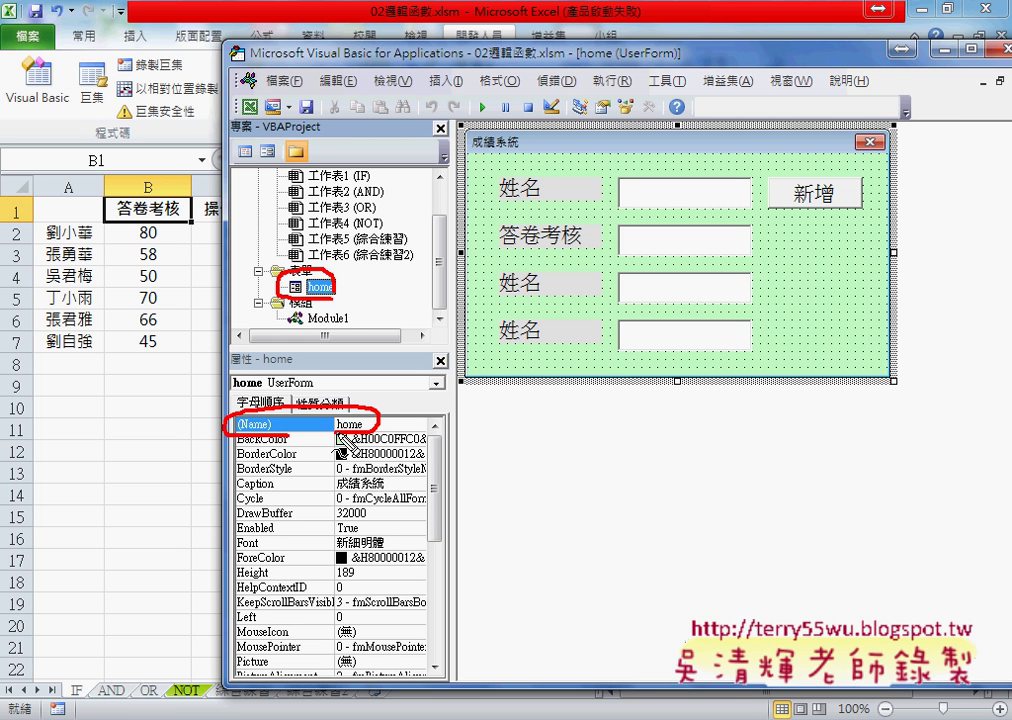
{"action": "mouse_move", "coordinate": [372, 488]}
{"action": "left_mouse_down"}
{"action": "mouse_move", "coordinate": [272, 484]}
{"action": "mouse_move", "coordinate": [366, 478]}
{"action": "left_mouse_up"}
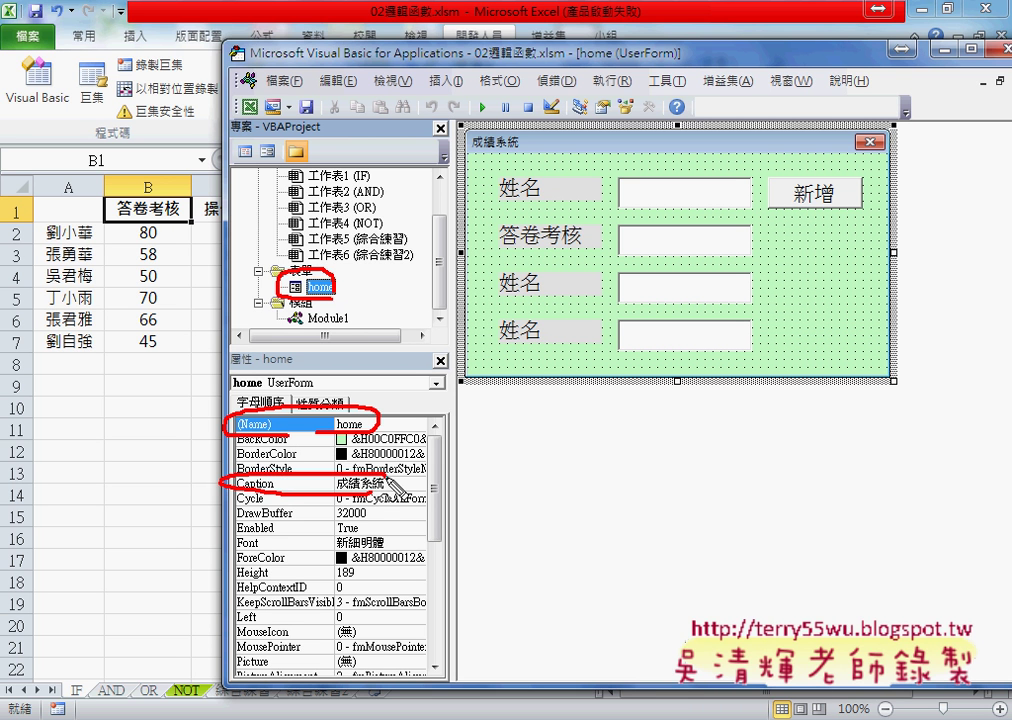
{"action": "left_click_drag", "start_coordinate": [425, 447], "coordinate": [338, 442]}
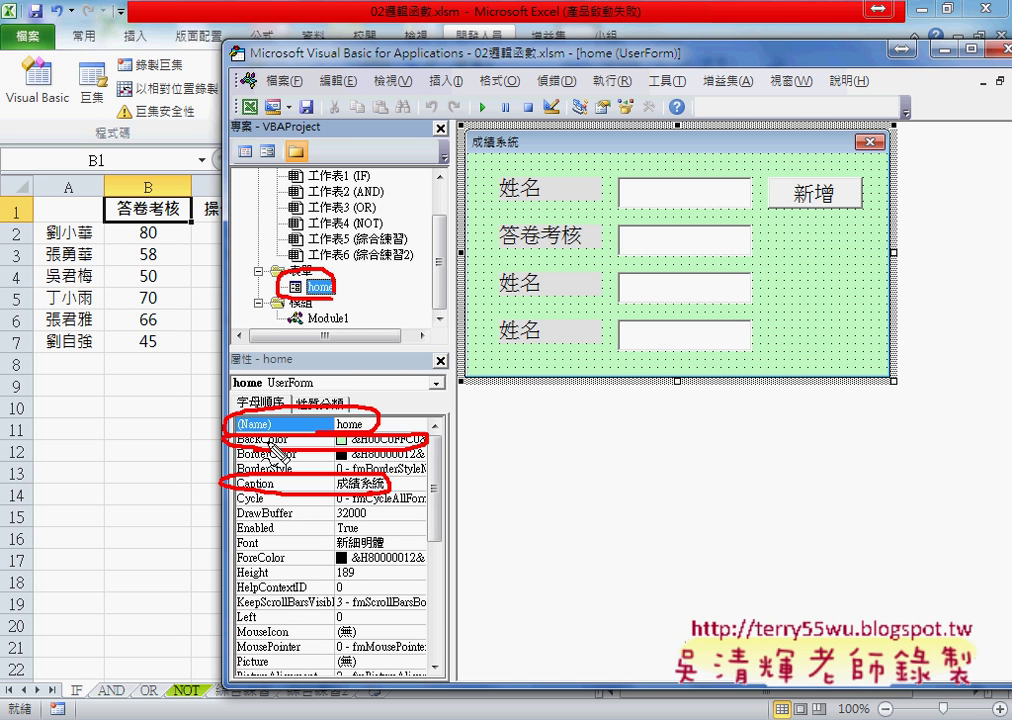
Step: Select Label1 and highlight its Caption 姓名, BackColor &H00E0E0E0 and 新細明體 font
{"action": "key", "text": "Escape"}
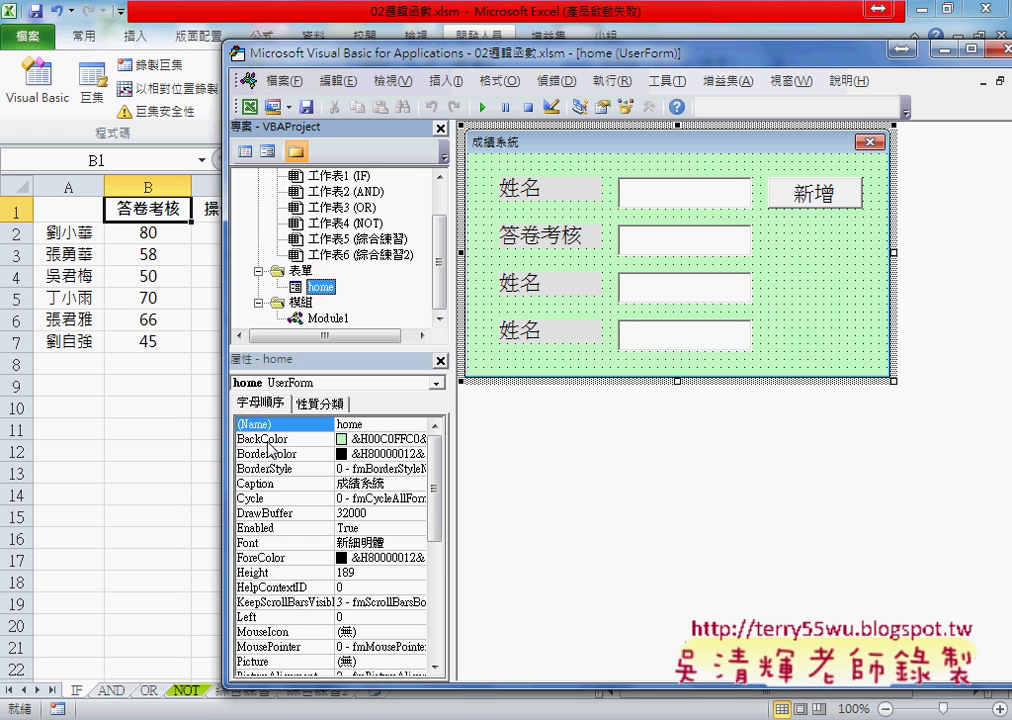
{"action": "left_click", "coordinate": [522, 195]}
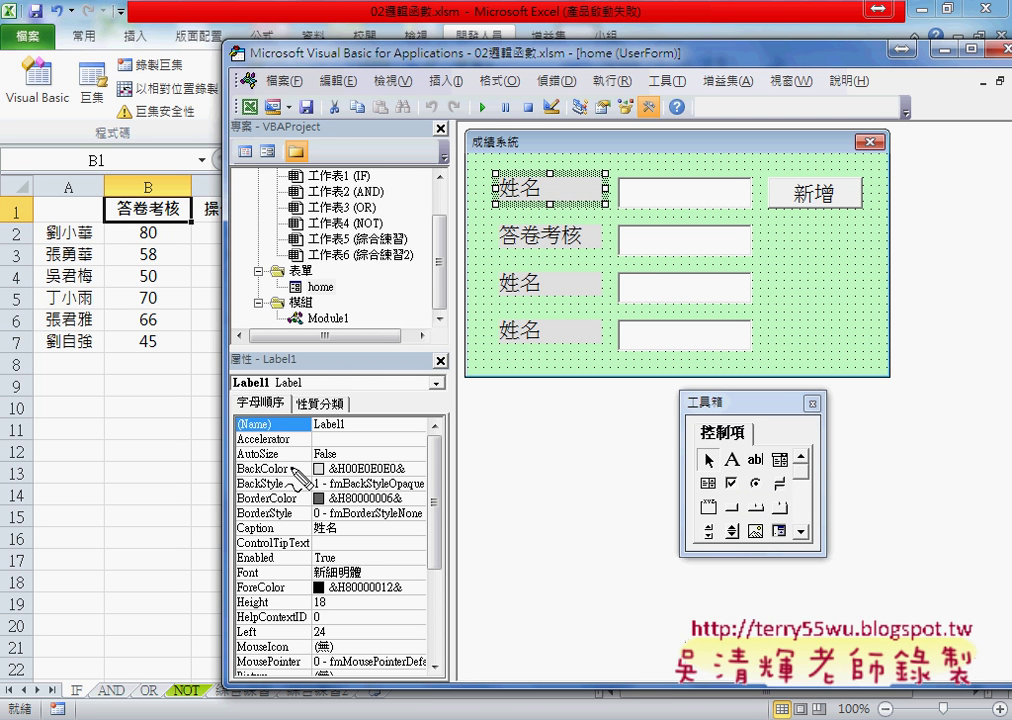
{"action": "left_click_drag", "start_coordinate": [342, 519], "coordinate": [352, 533]}
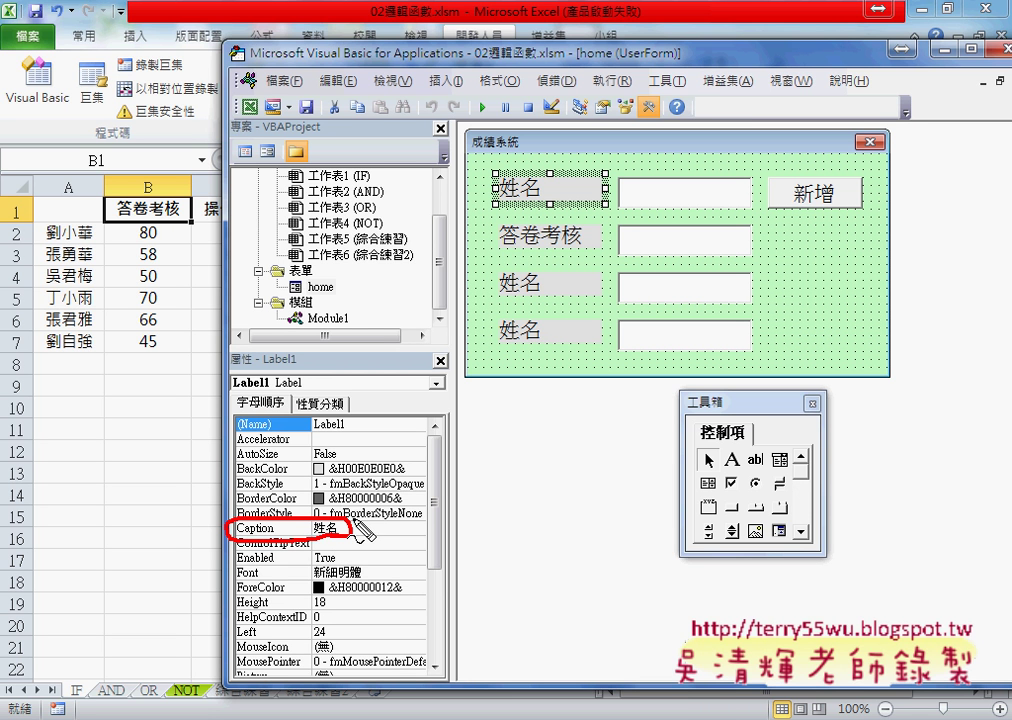
{"action": "mouse_move", "coordinate": [390, 474]}
{"action": "left_mouse_down"}
{"action": "mouse_move", "coordinate": [318, 480]}
{"action": "mouse_move", "coordinate": [400, 487]}
{"action": "left_mouse_up"}
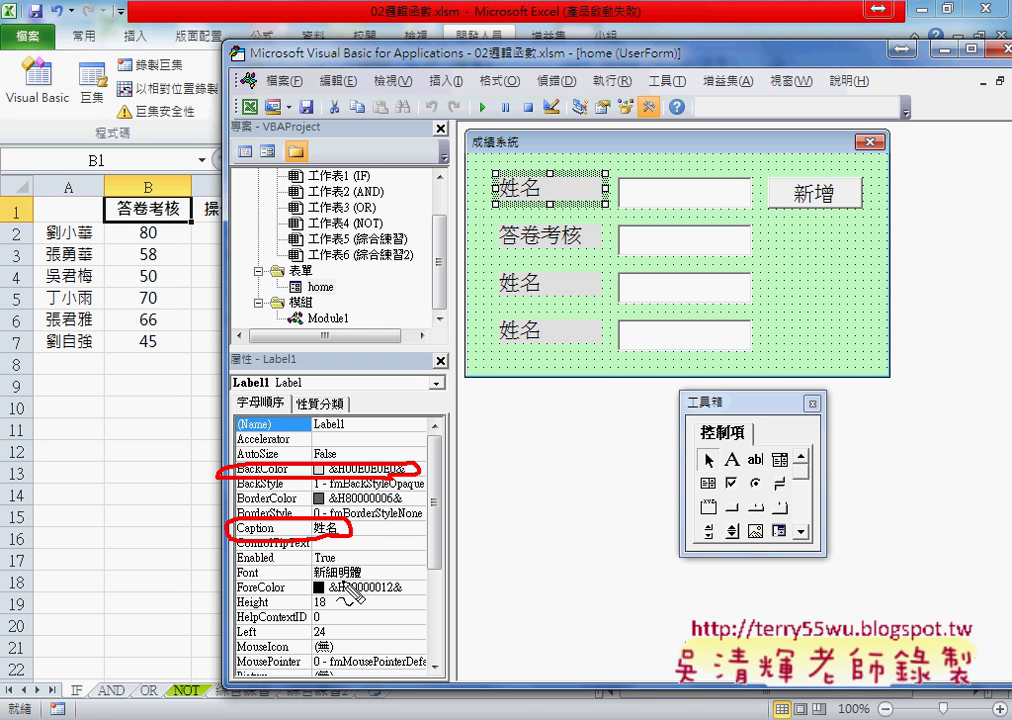
{"action": "mouse_move", "coordinate": [300, 558]}
{"action": "left_mouse_down"}
{"action": "mouse_move", "coordinate": [305, 572]}
{"action": "mouse_move", "coordinate": [372, 595]}
{"action": "left_mouse_up"}
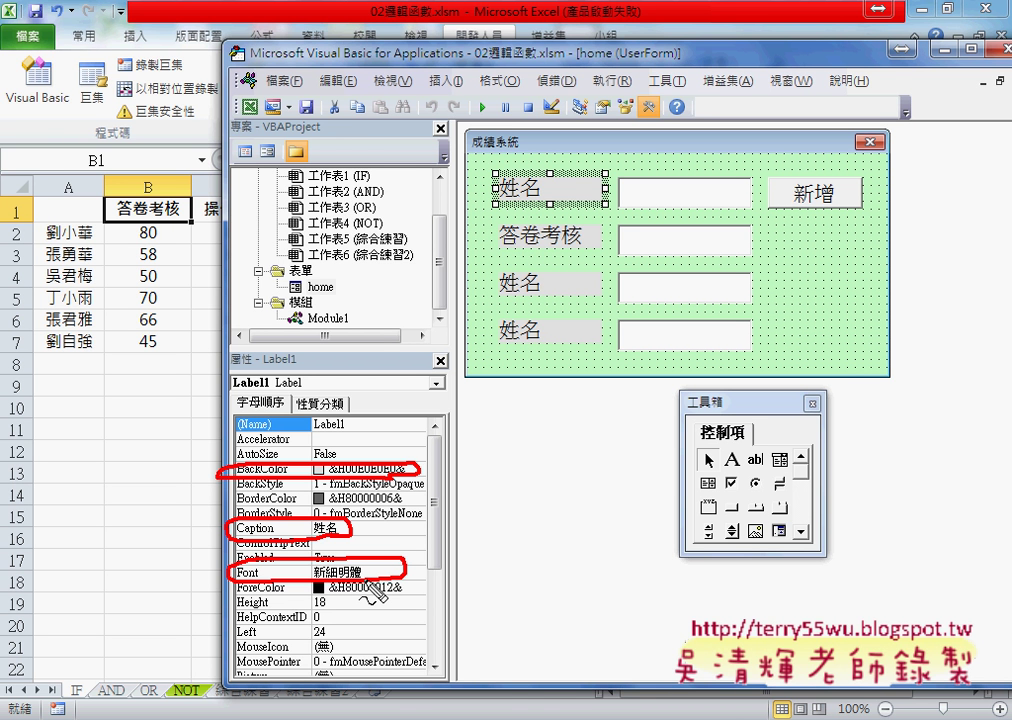
{"action": "key", "text": "Escape"}
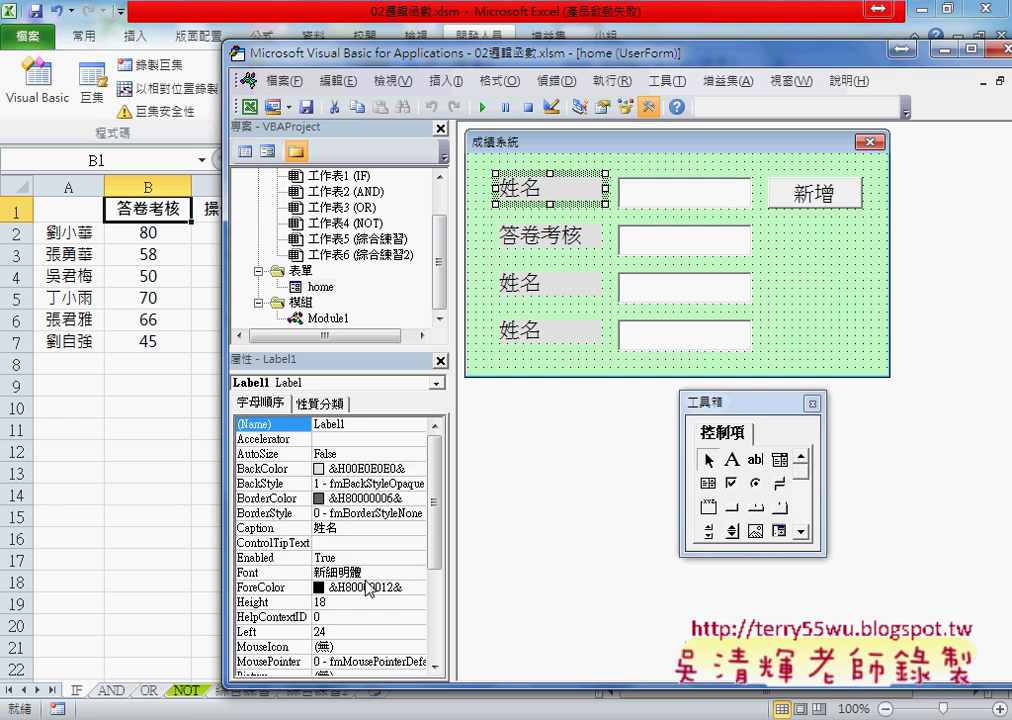
{"action": "left_click_drag", "start_coordinate": [436, 549], "coordinate": [437, 660]}
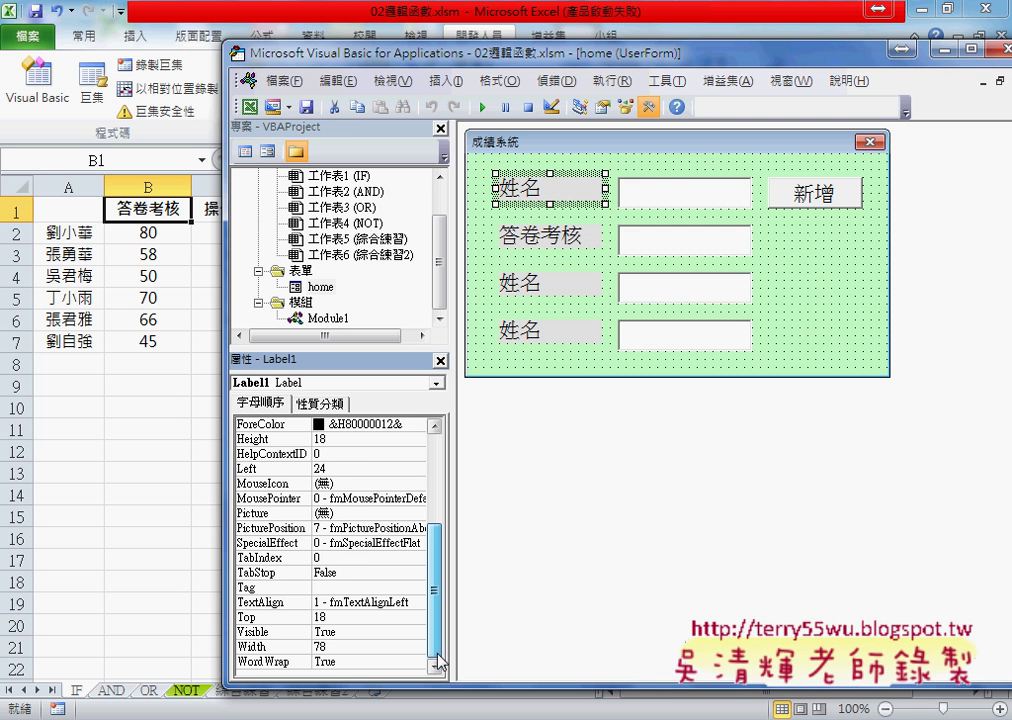
Step: Check the label's TextAlign choices (Left, Center, Right), keep Left, then select TextBox1 on the form
{"action": "left_click", "coordinate": [294, 603]}
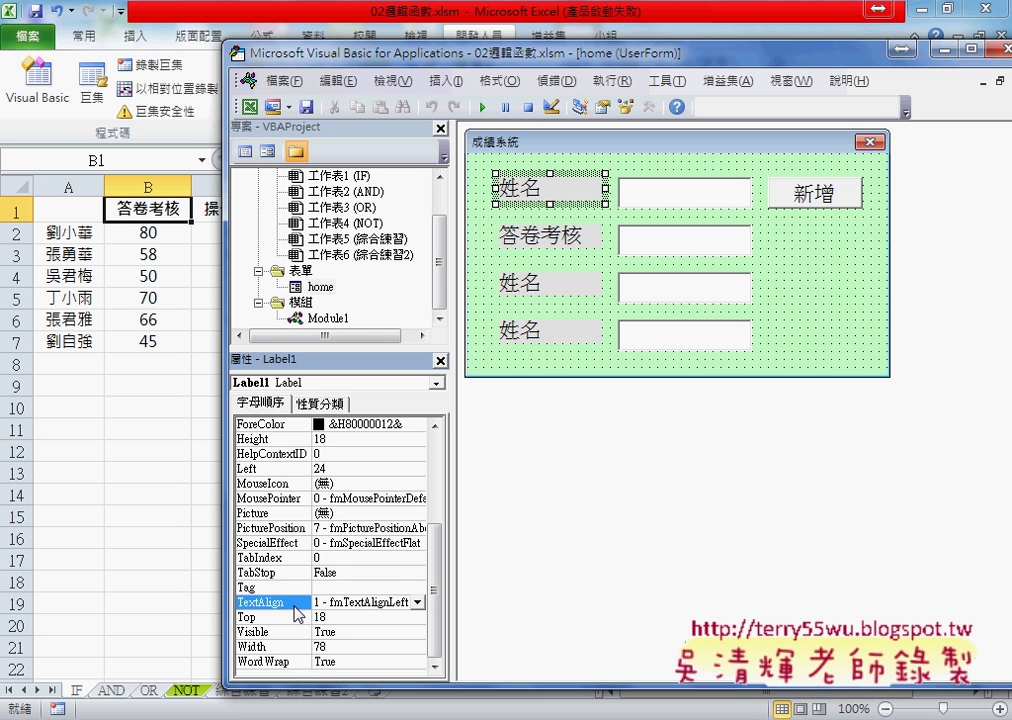
{"action": "left_click", "coordinate": [417, 603]}
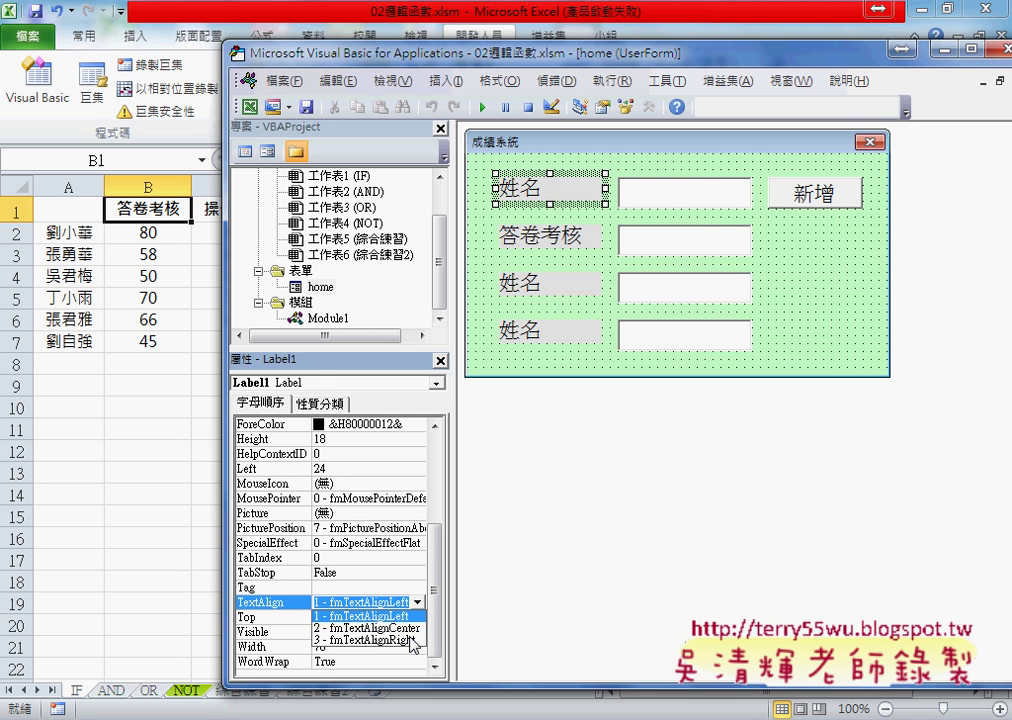
{"action": "left_click", "coordinate": [681, 199]}
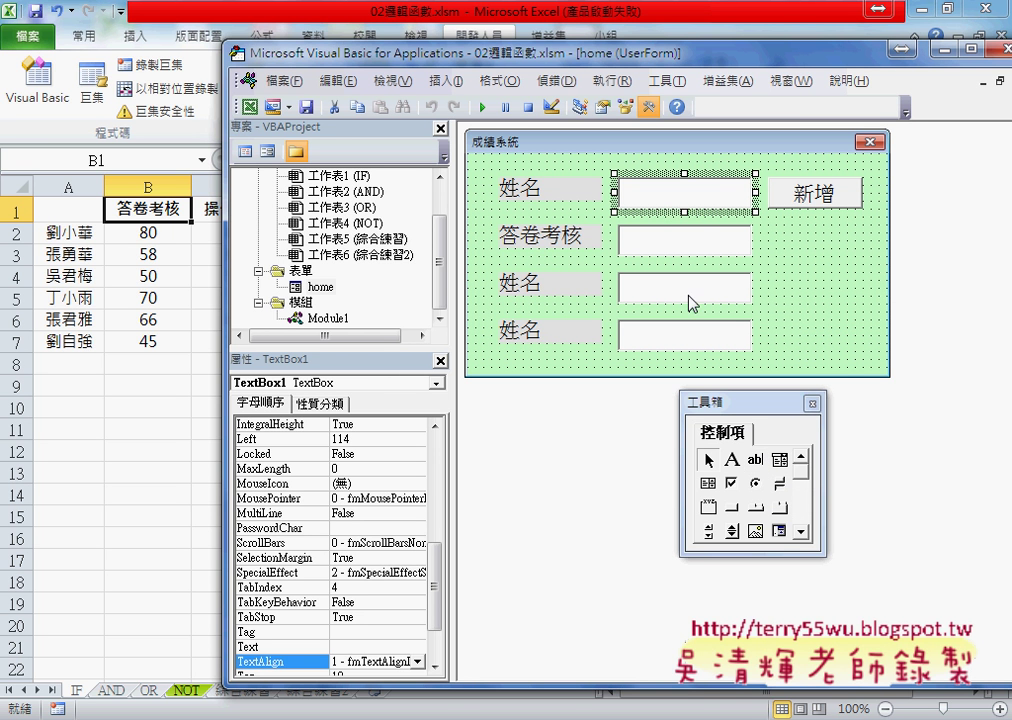
Step: Select the 新增 button so the Properties window shows CommandButton1
{"action": "left_click", "coordinate": [812, 193]}
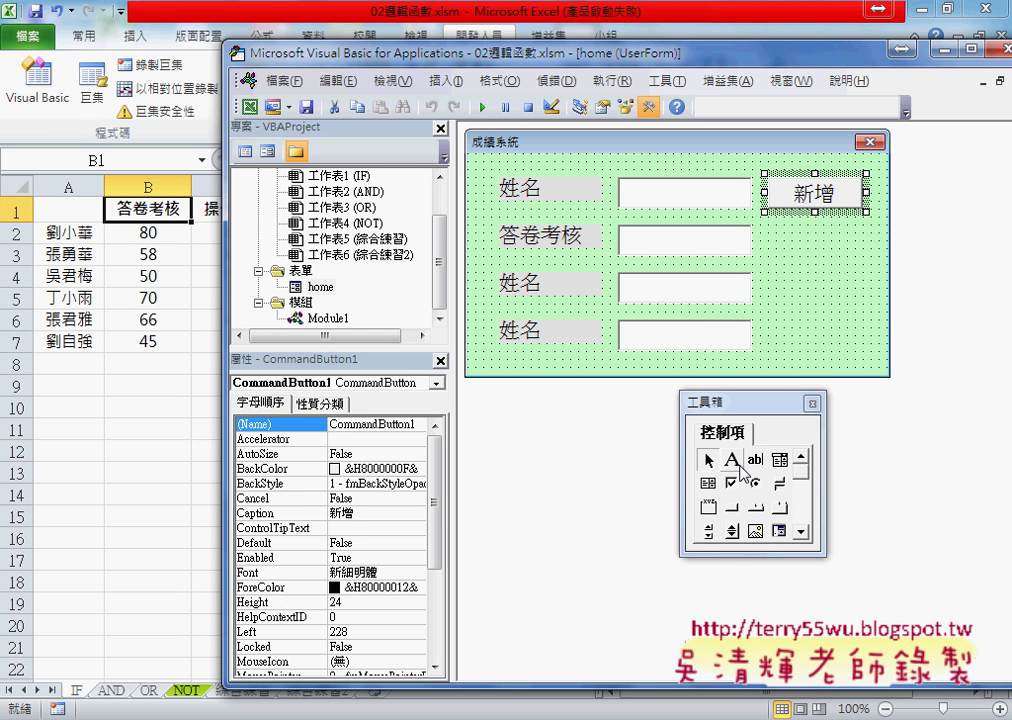